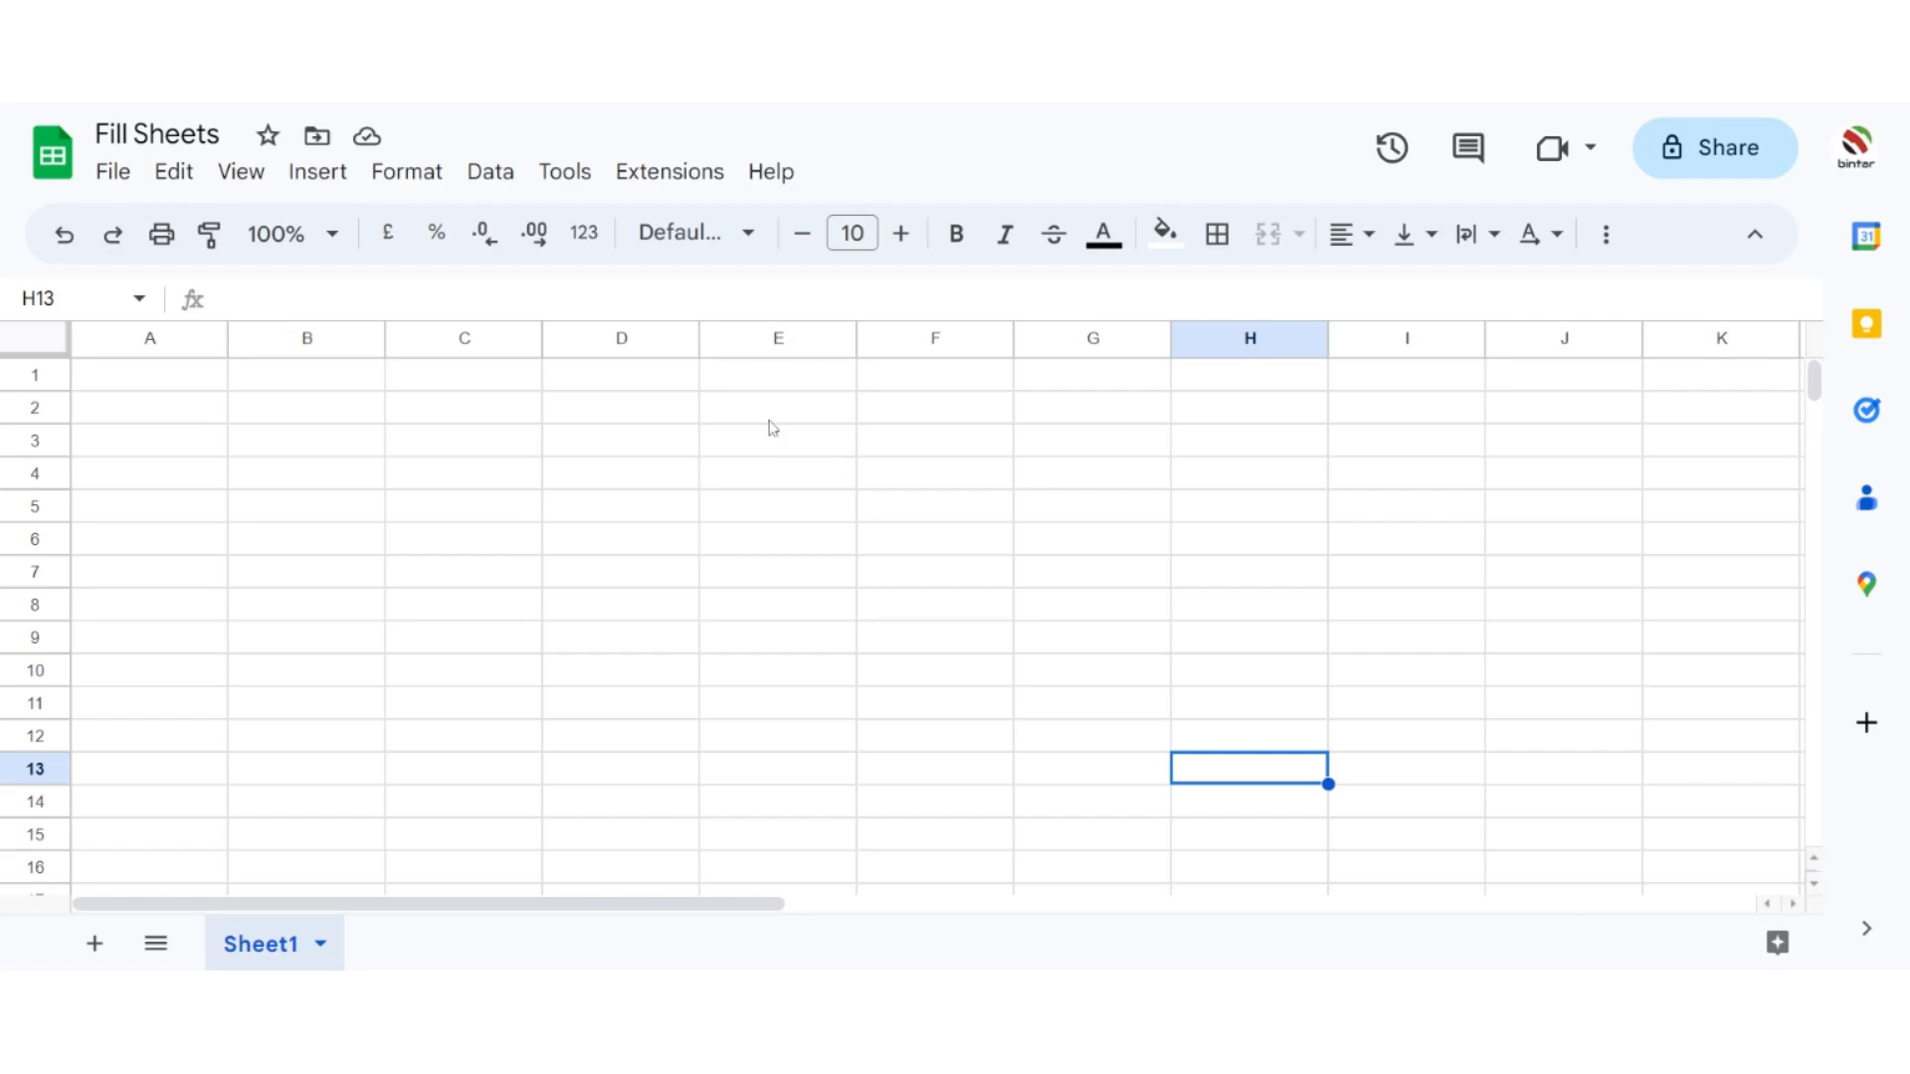
Step: Enter 2 in cell D1 and paste copies of it into D2:D13
left_click(656, 384)
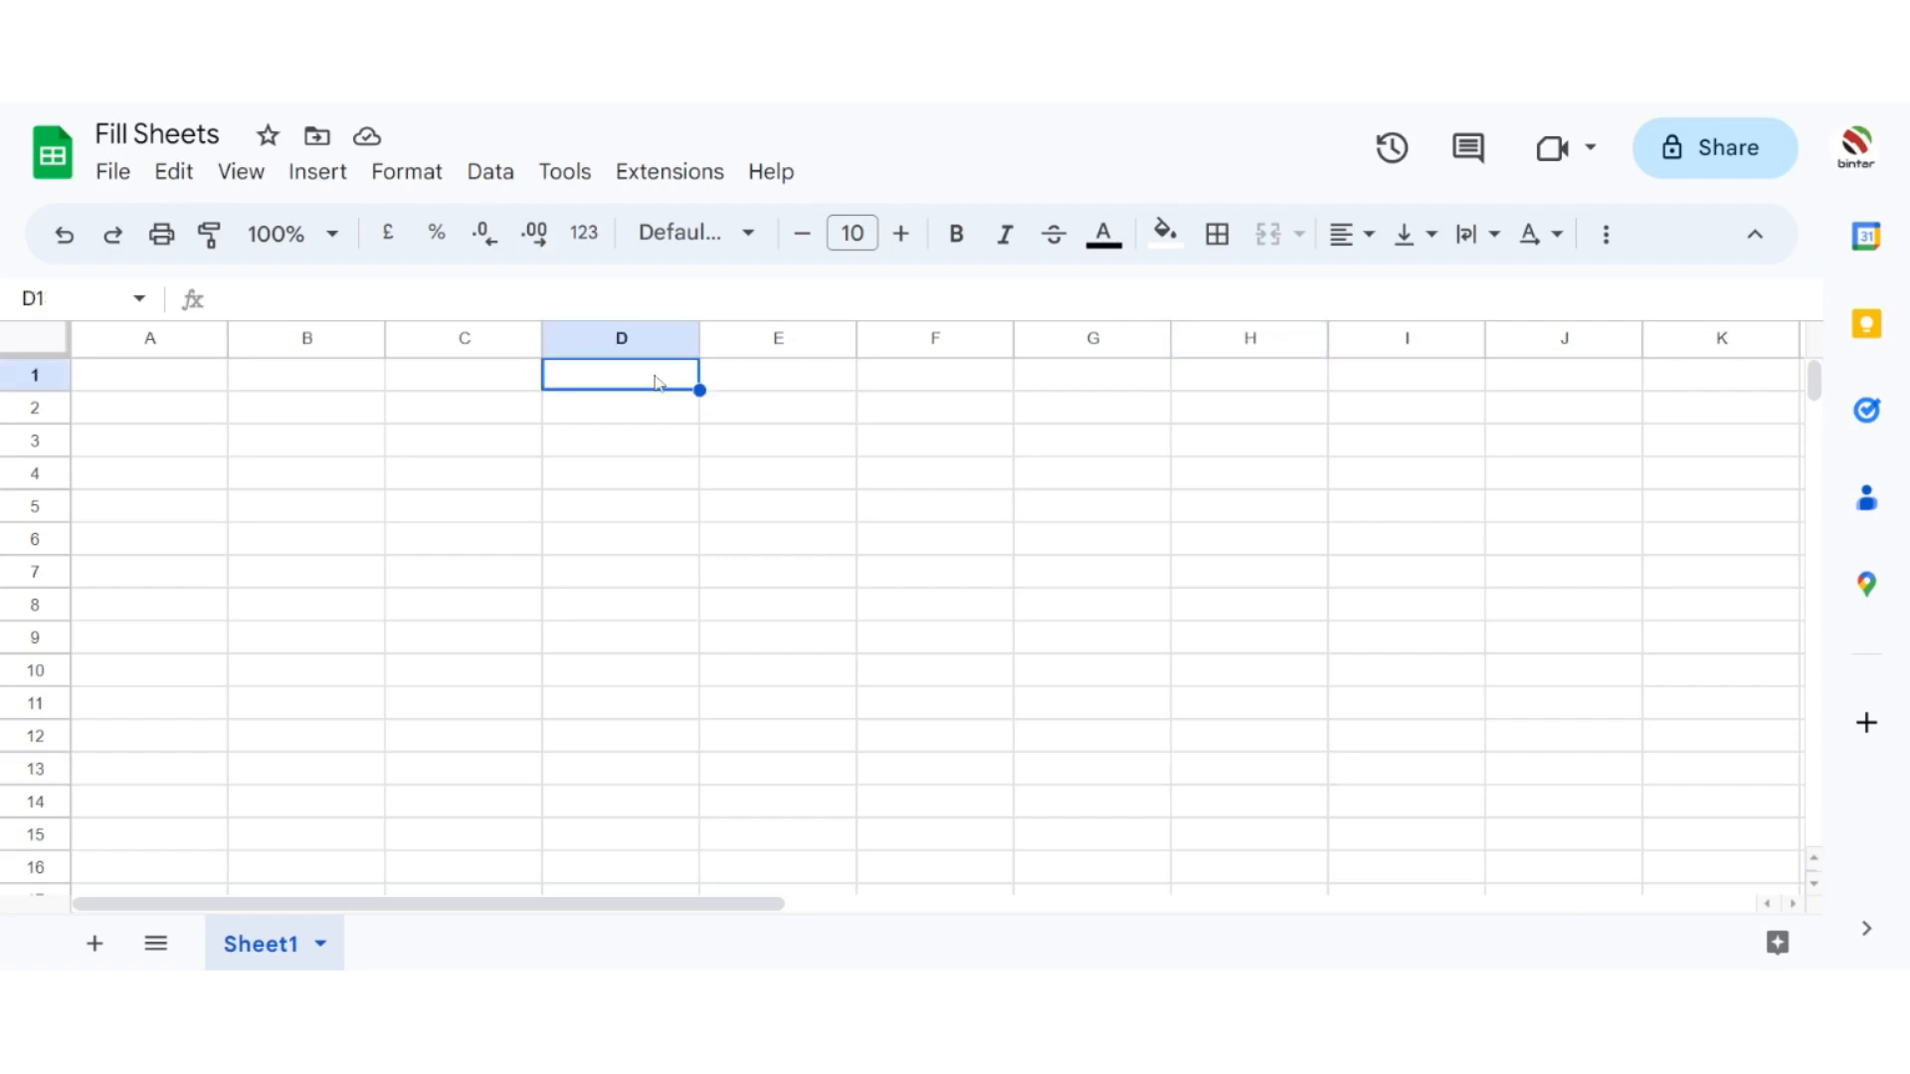
type("2")
key("Return")
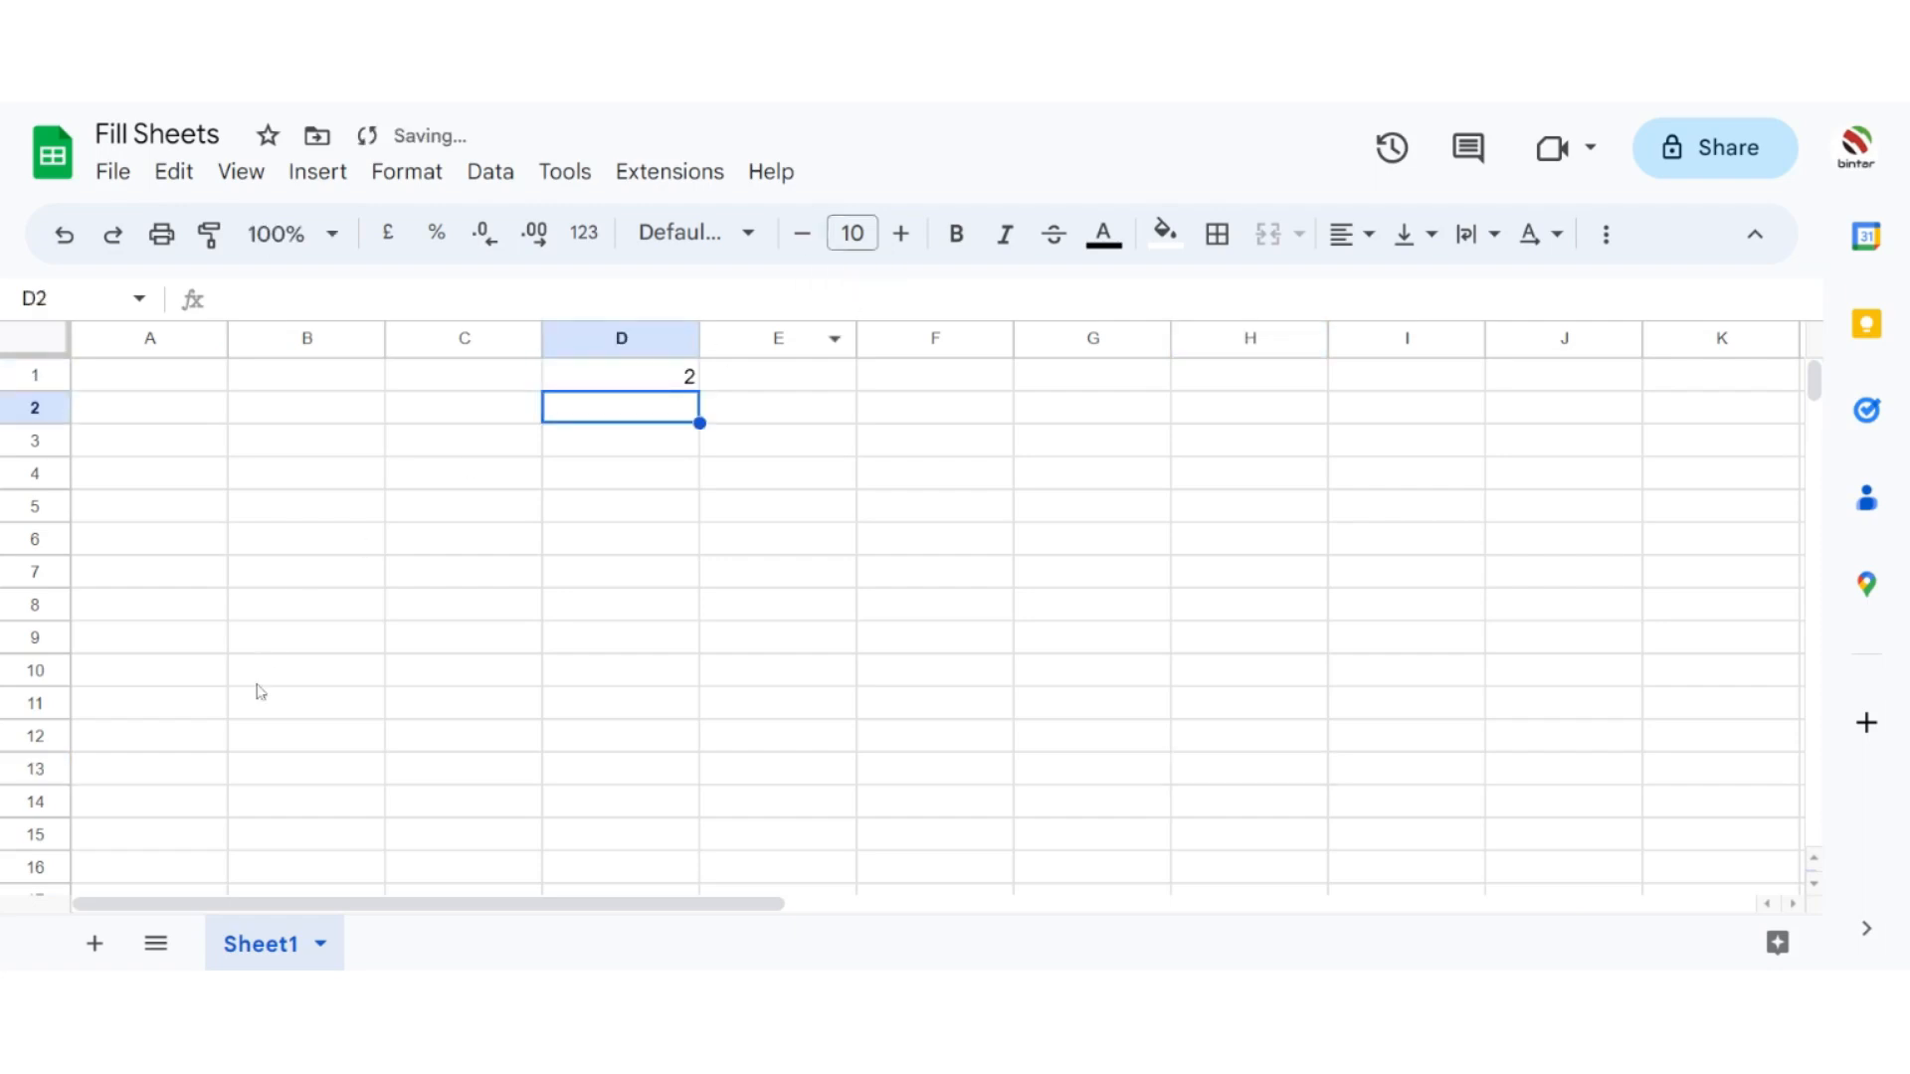
left_click_drag(115, 771, 606, 768)
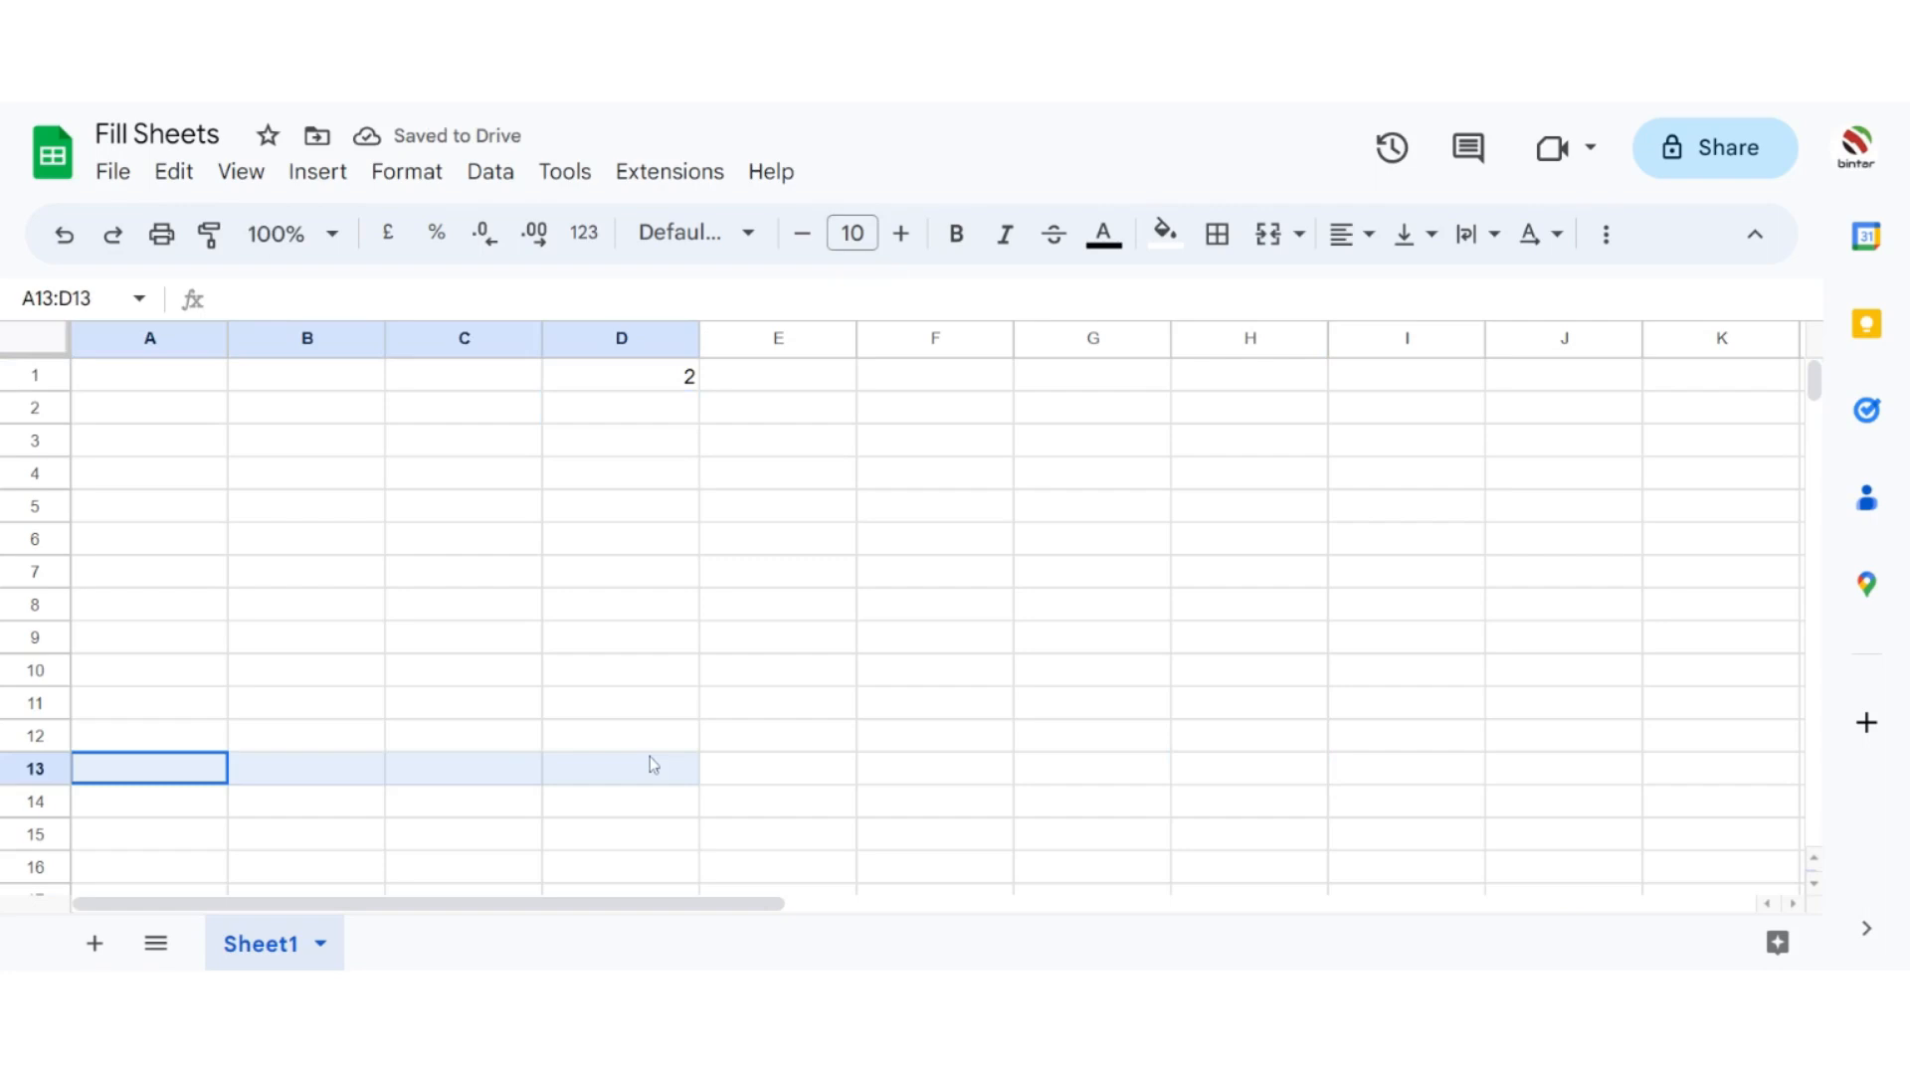
left_click(644, 387)
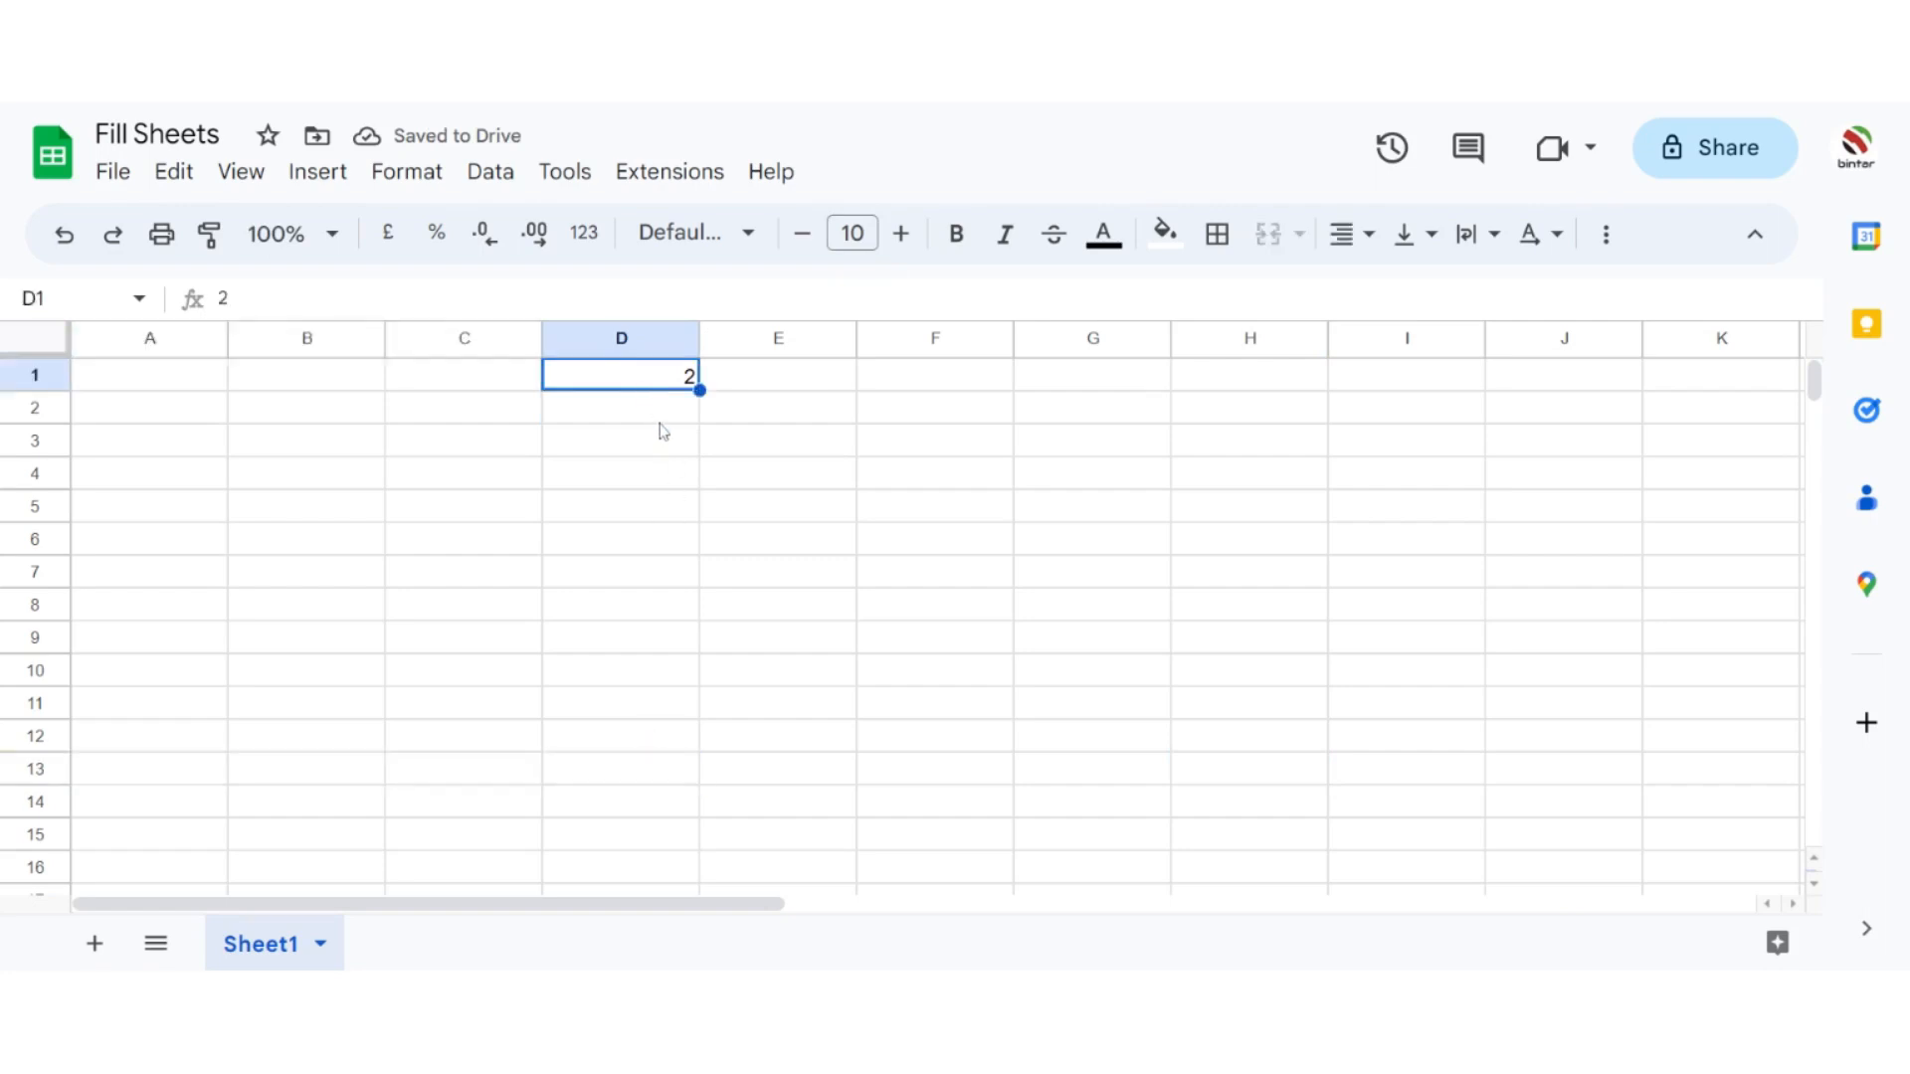
key("ctrl+c")
left_click_drag(661, 410, 666, 766)
key("ctrl+v")
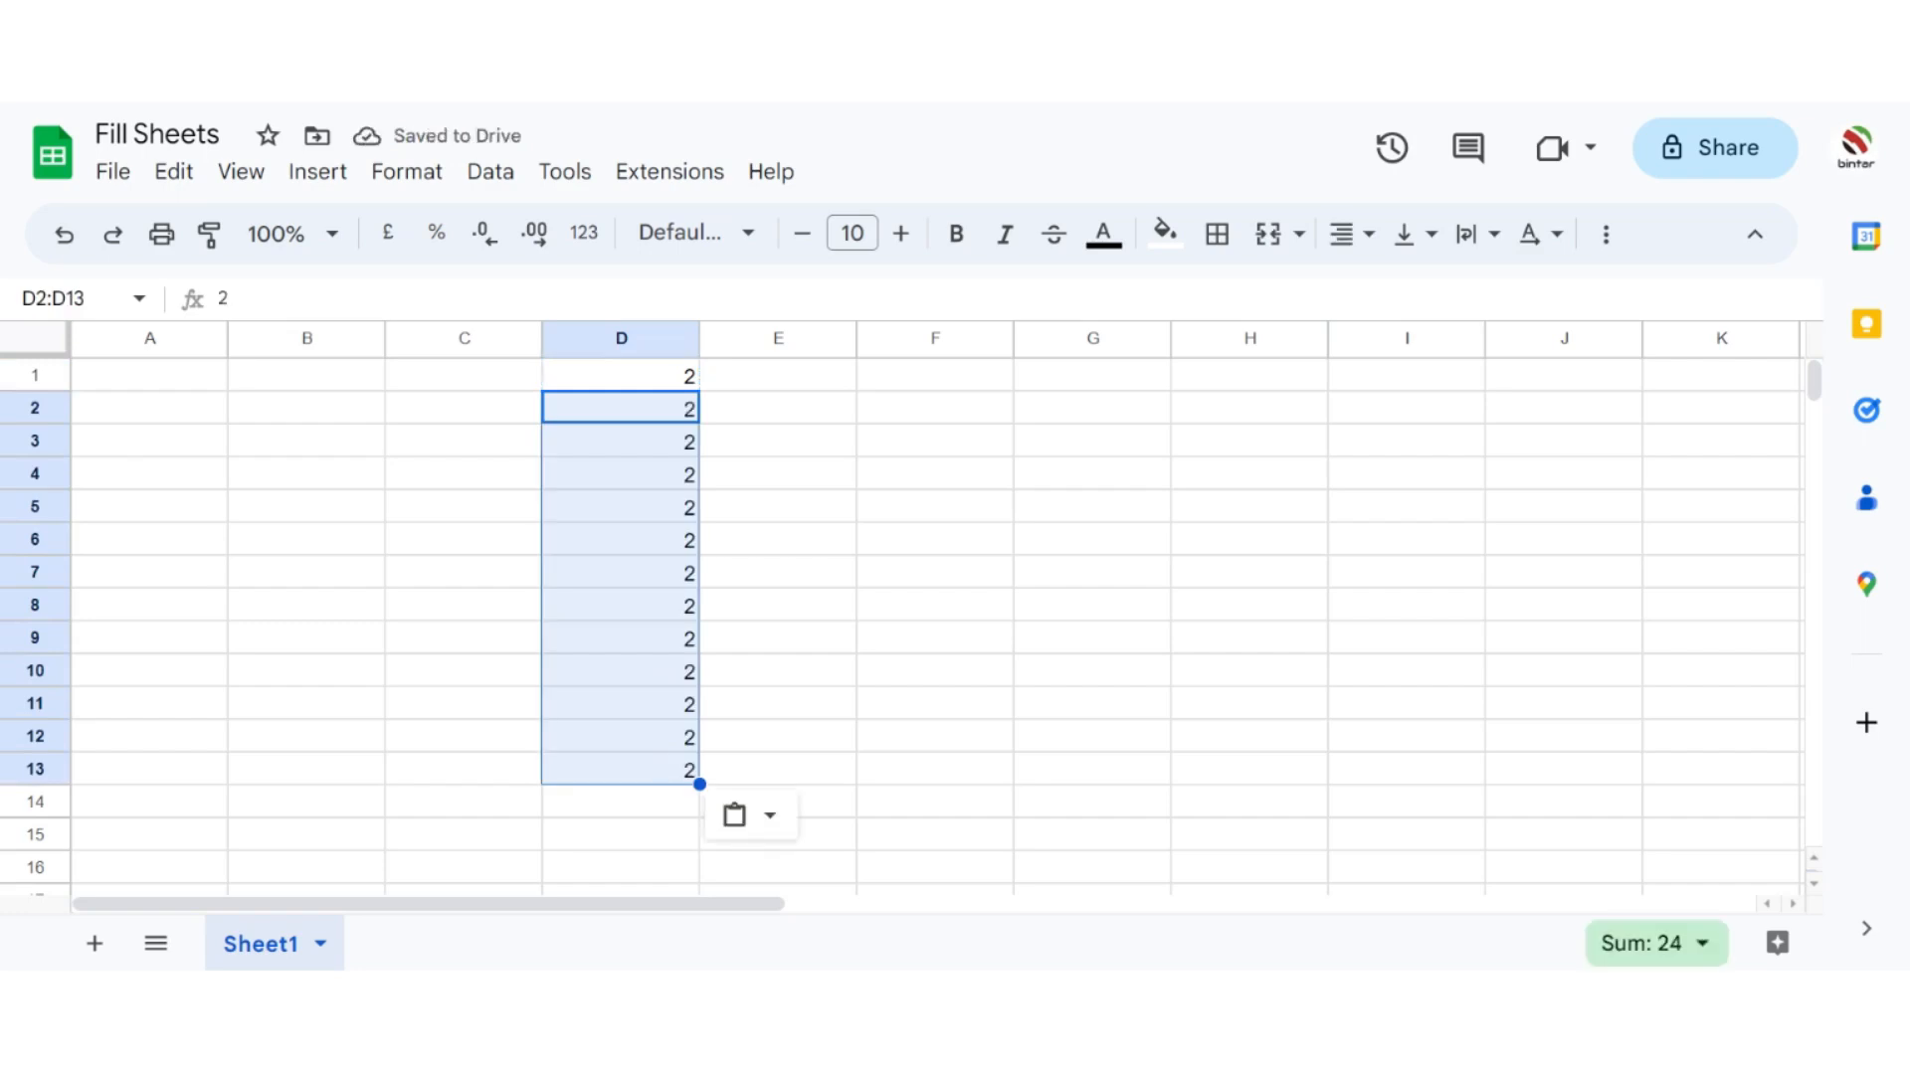
Step: Enter 1 in cell E1 and fill it down through E13
left_click(772, 380)
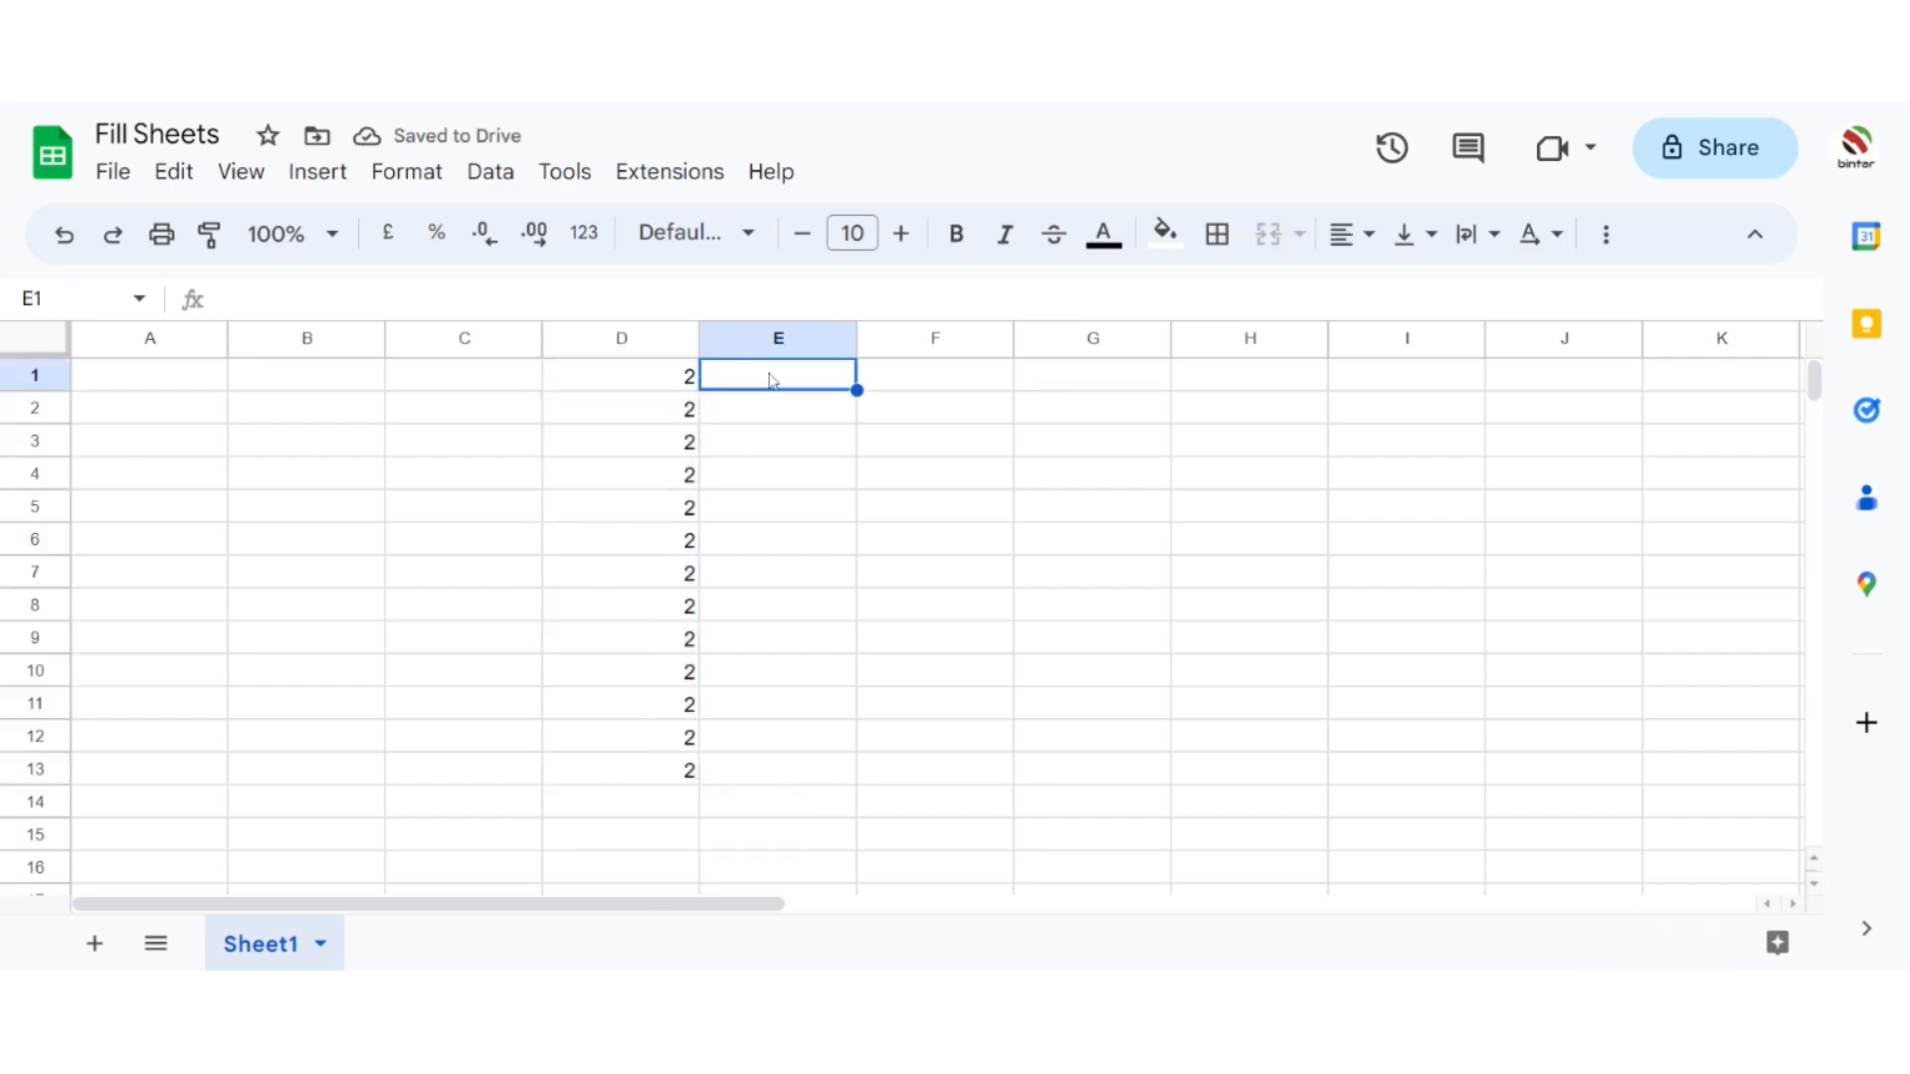
type("1")
key("Return")
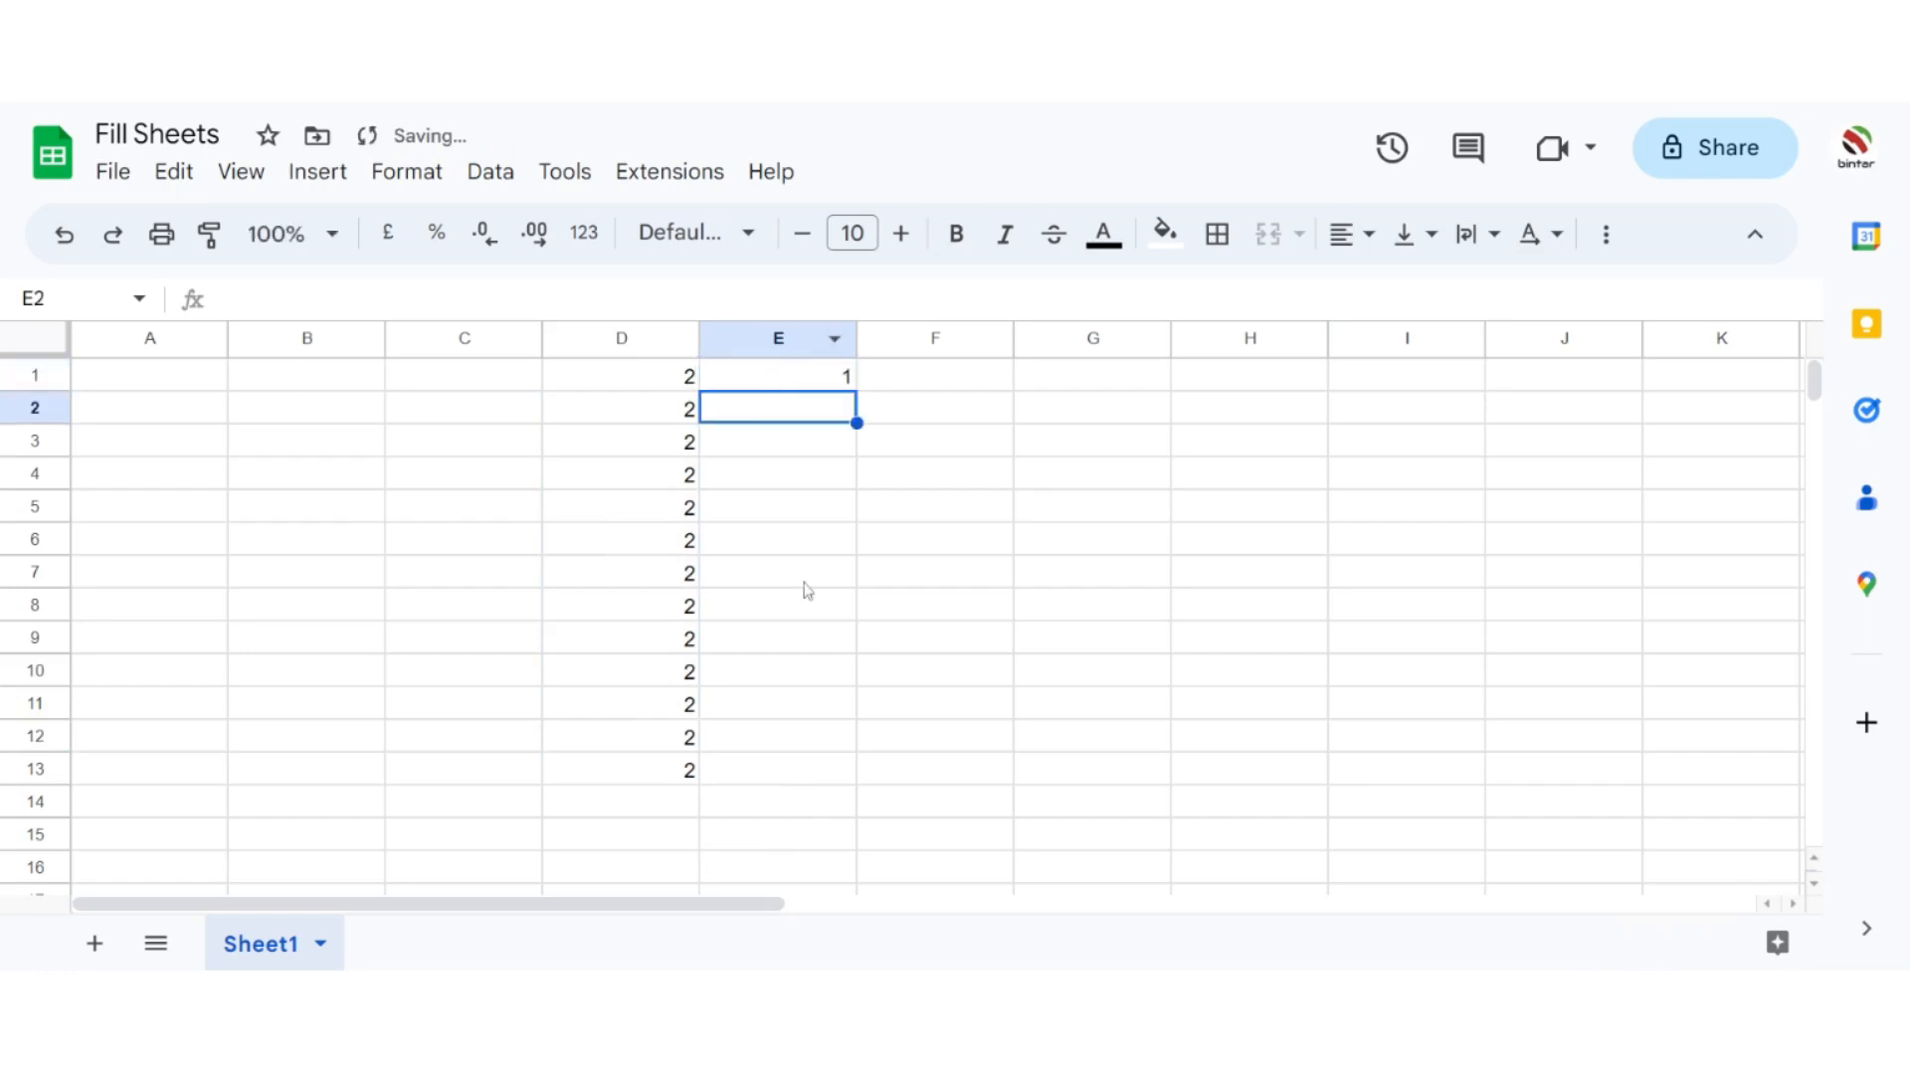
left_click(821, 378)
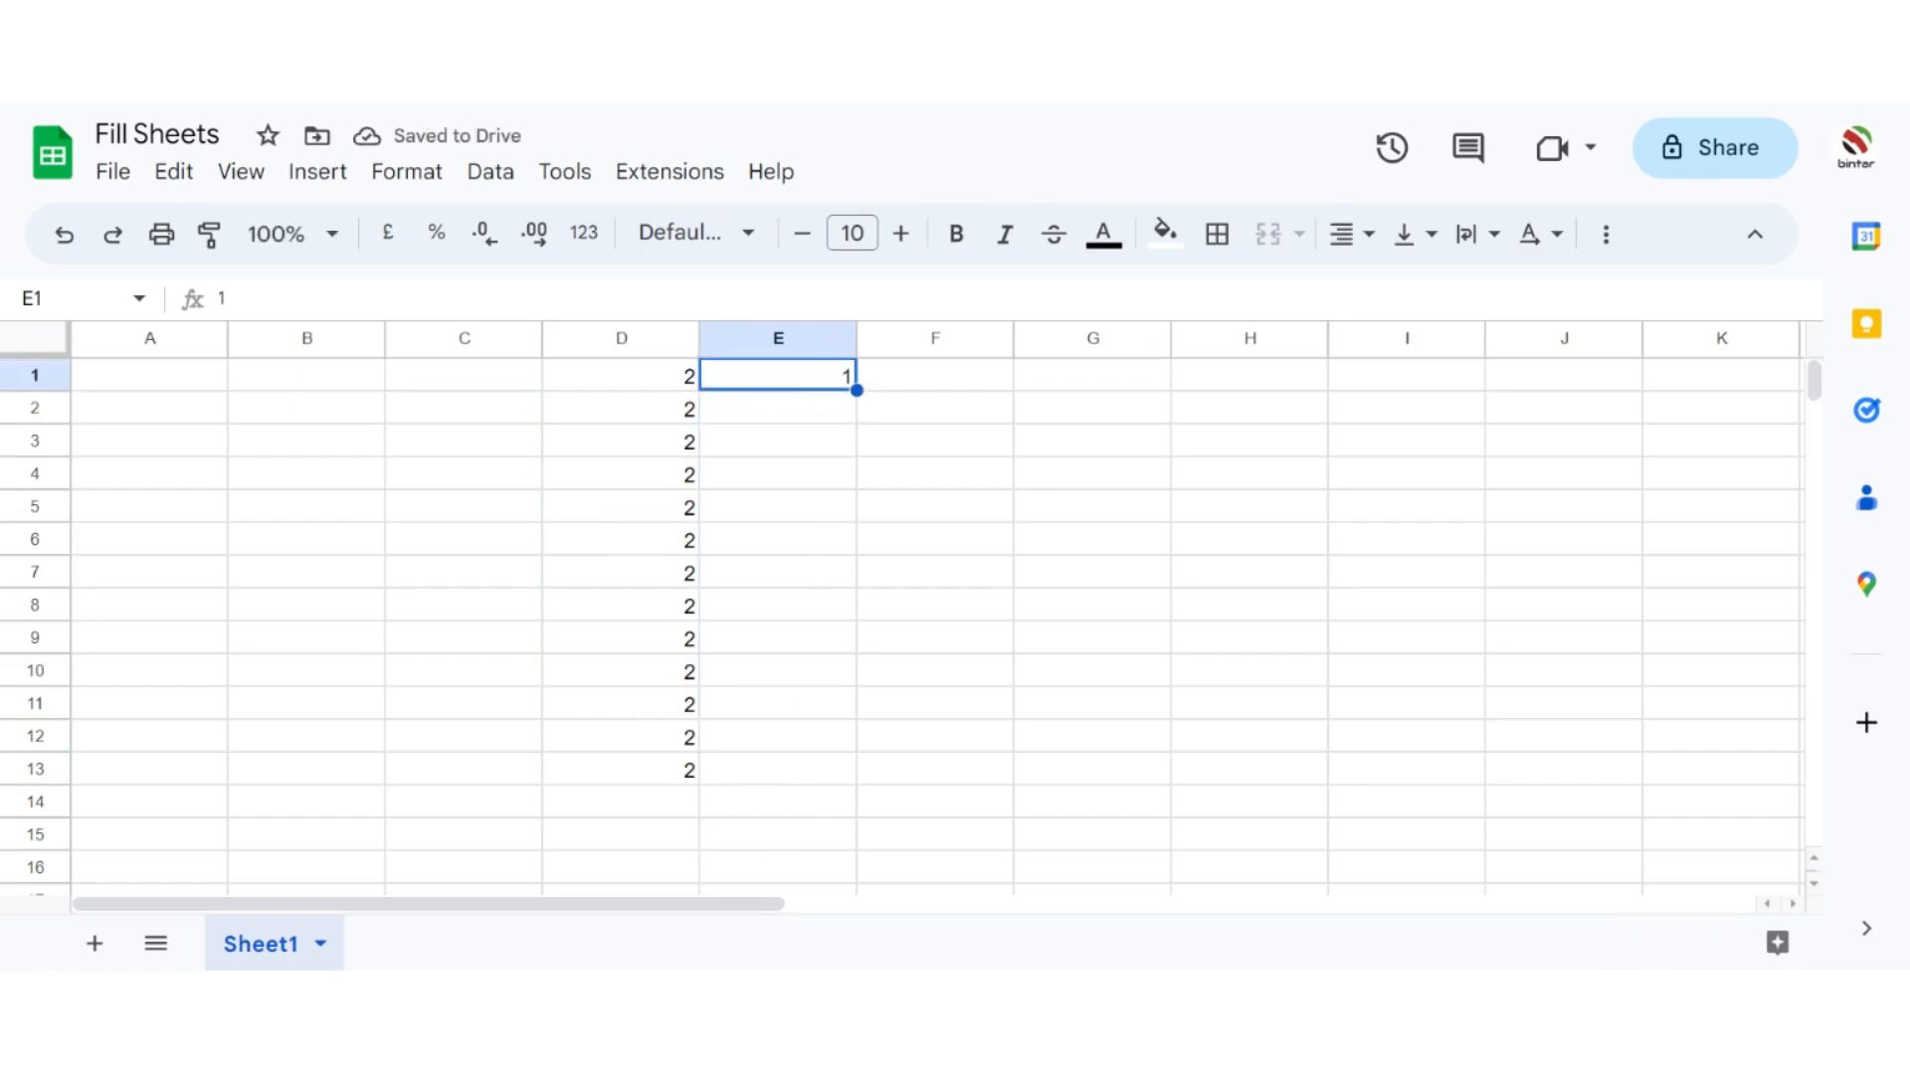
left_click_drag(857, 390, 826, 776)
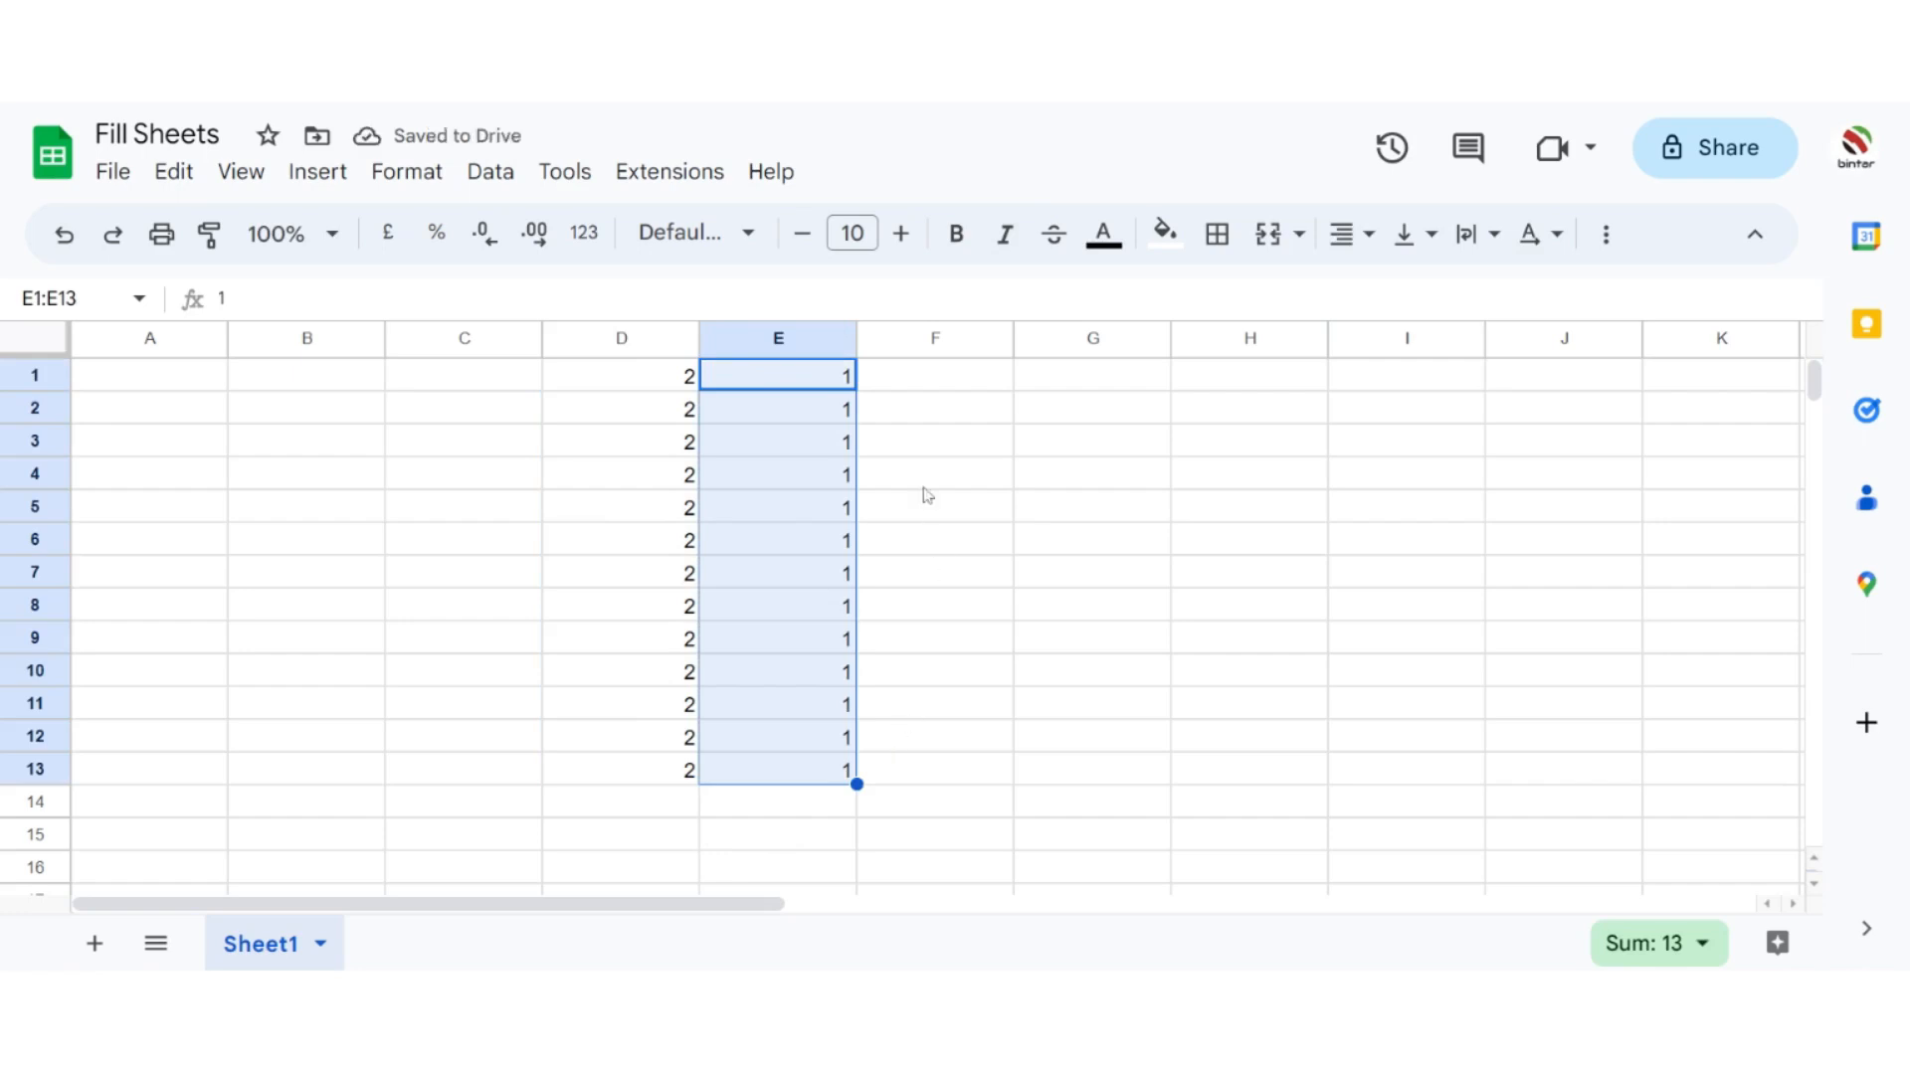
Step: Enter 3 in cell F1 and fill it down through F13
left_click(933, 385)
type("3")
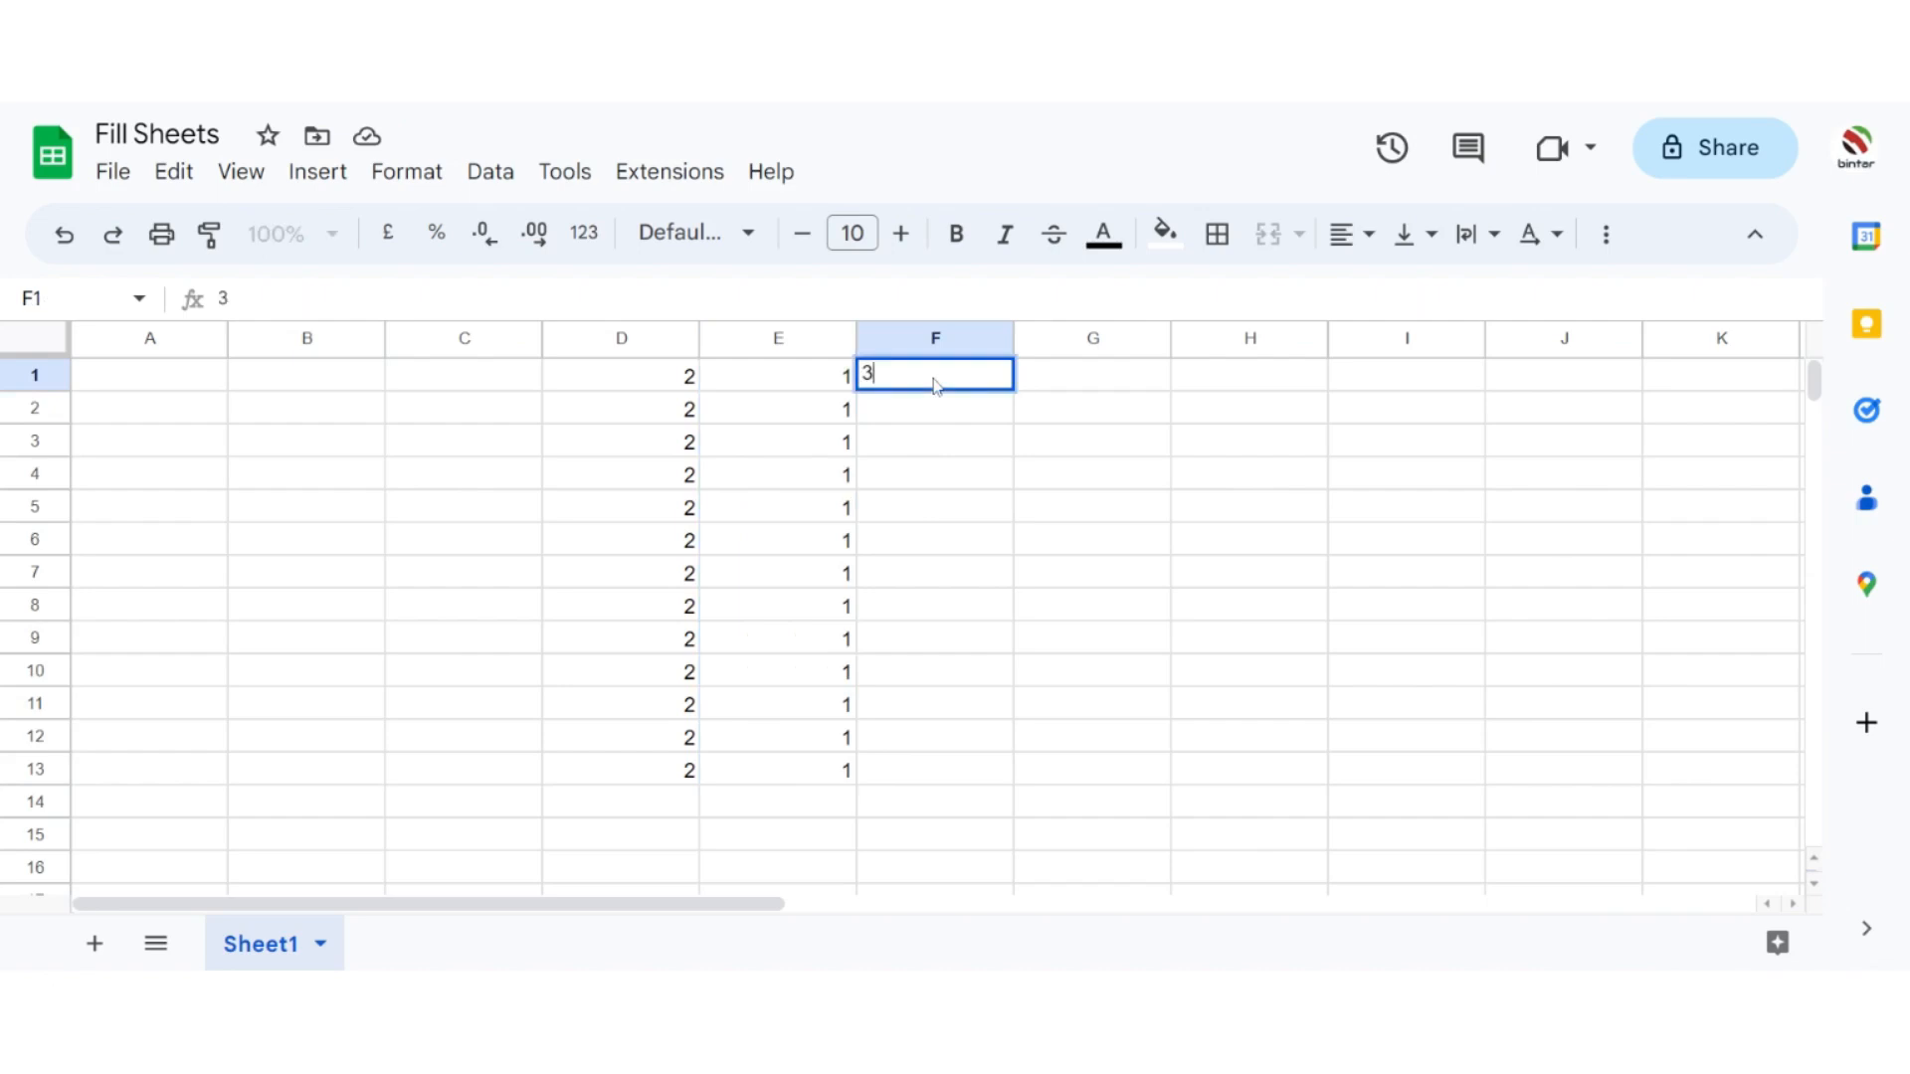
left_click(923, 482)
left_click(938, 388)
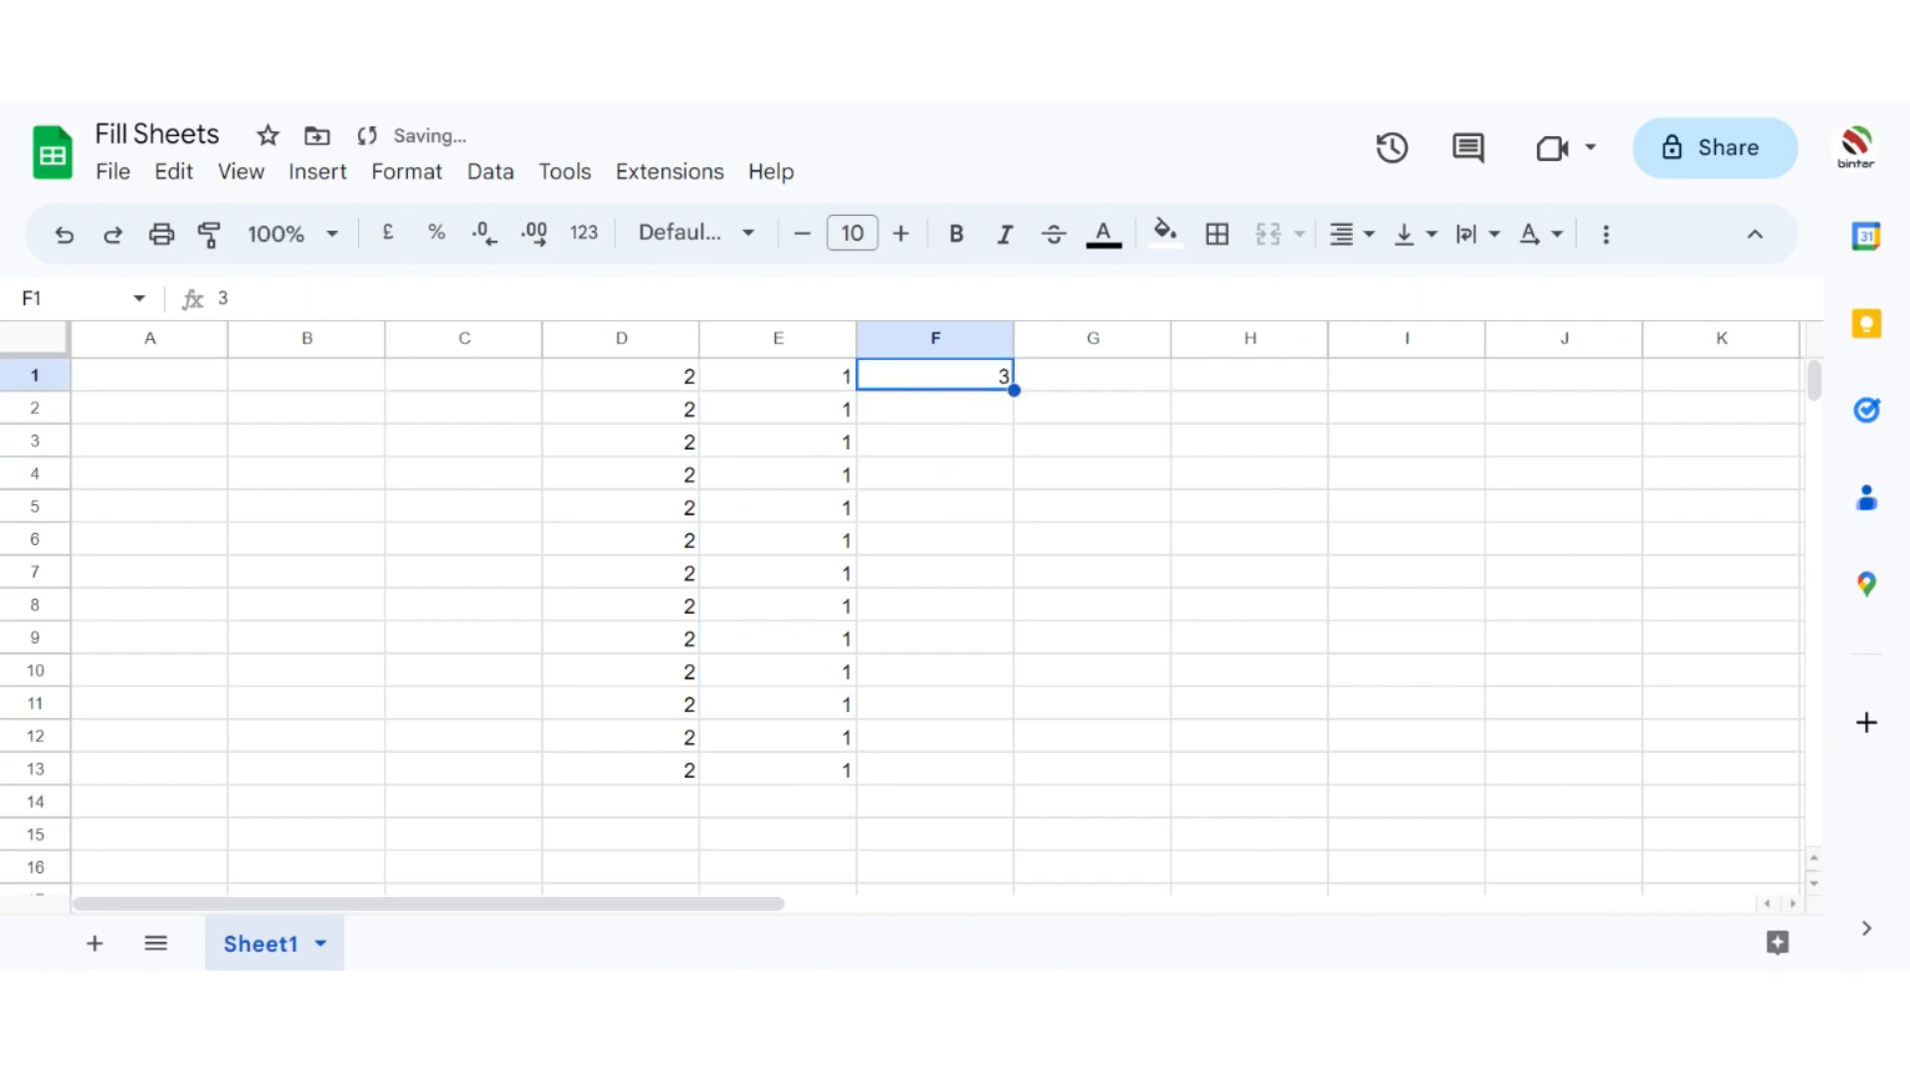
left_click_drag(1014, 390, 987, 774)
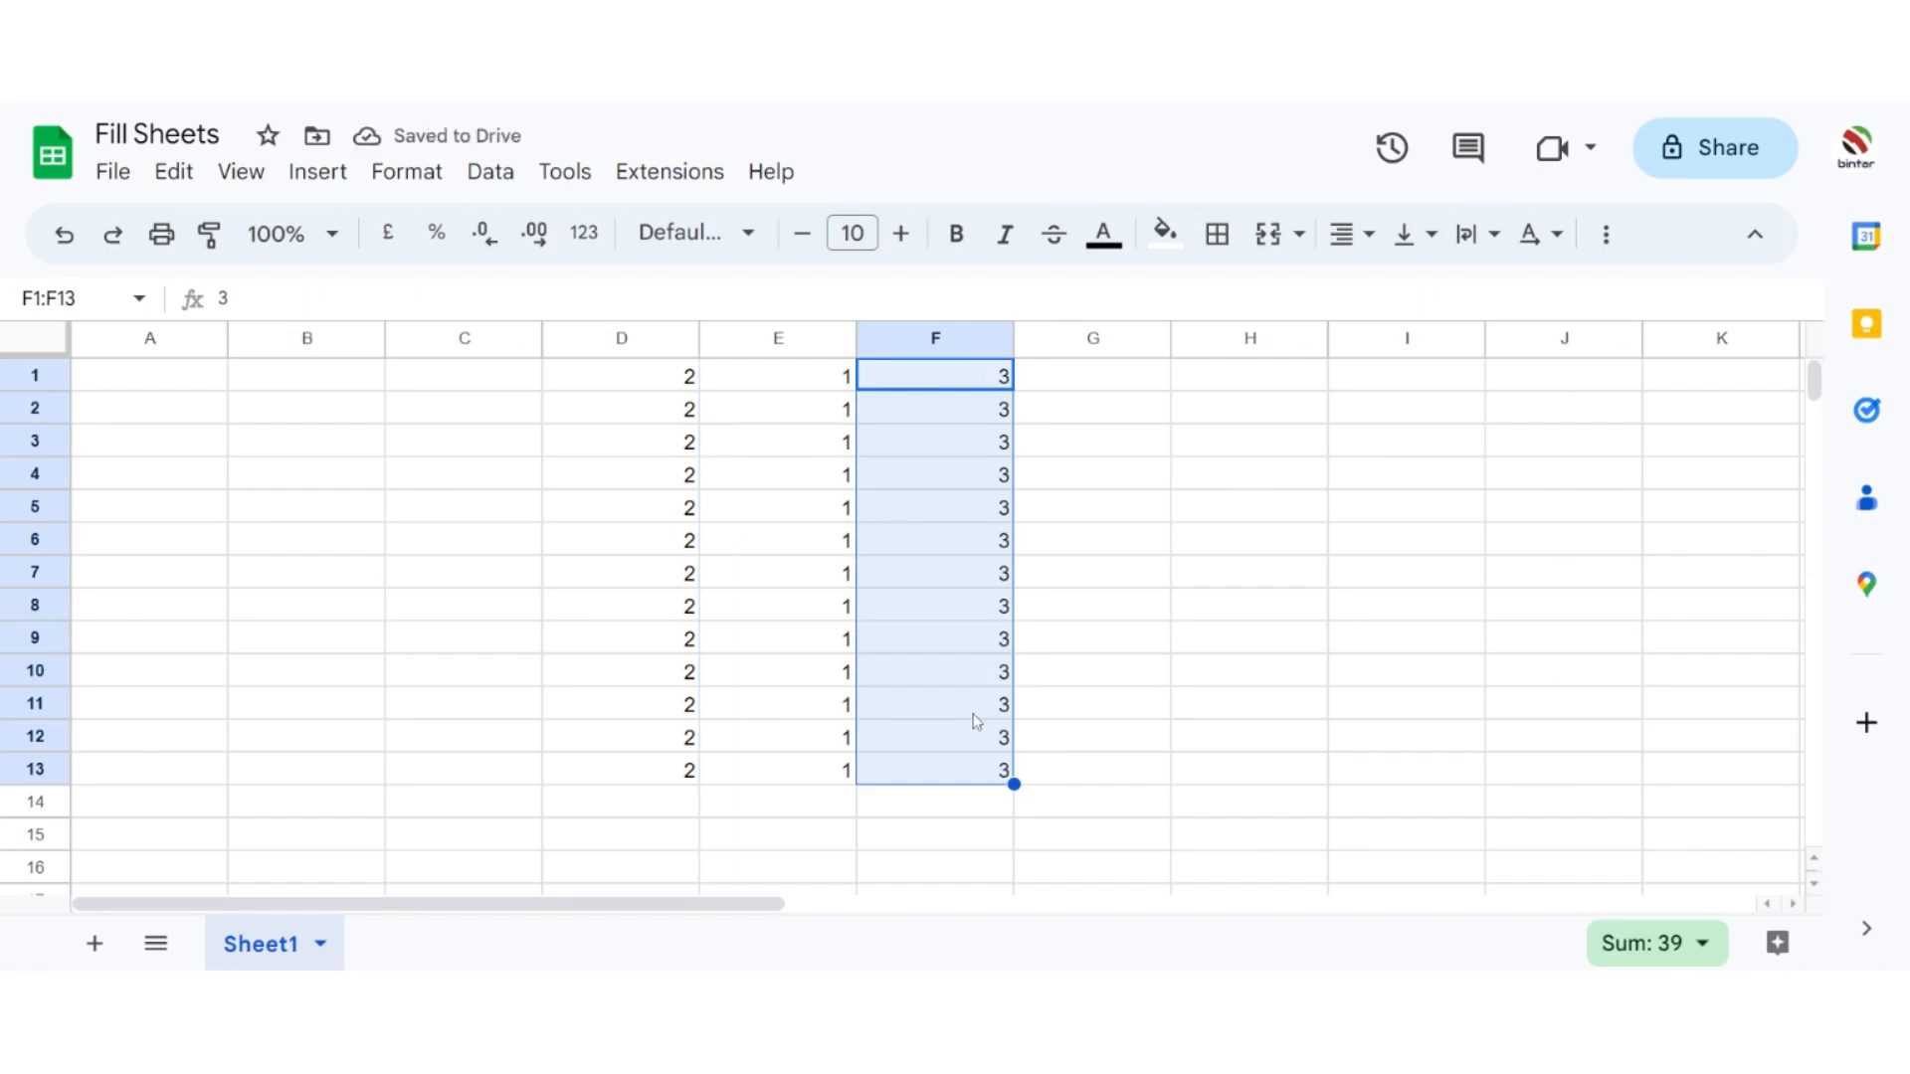
Step: Clear the contents of columns D through G and set their font size to 14
left_click(1213, 384)
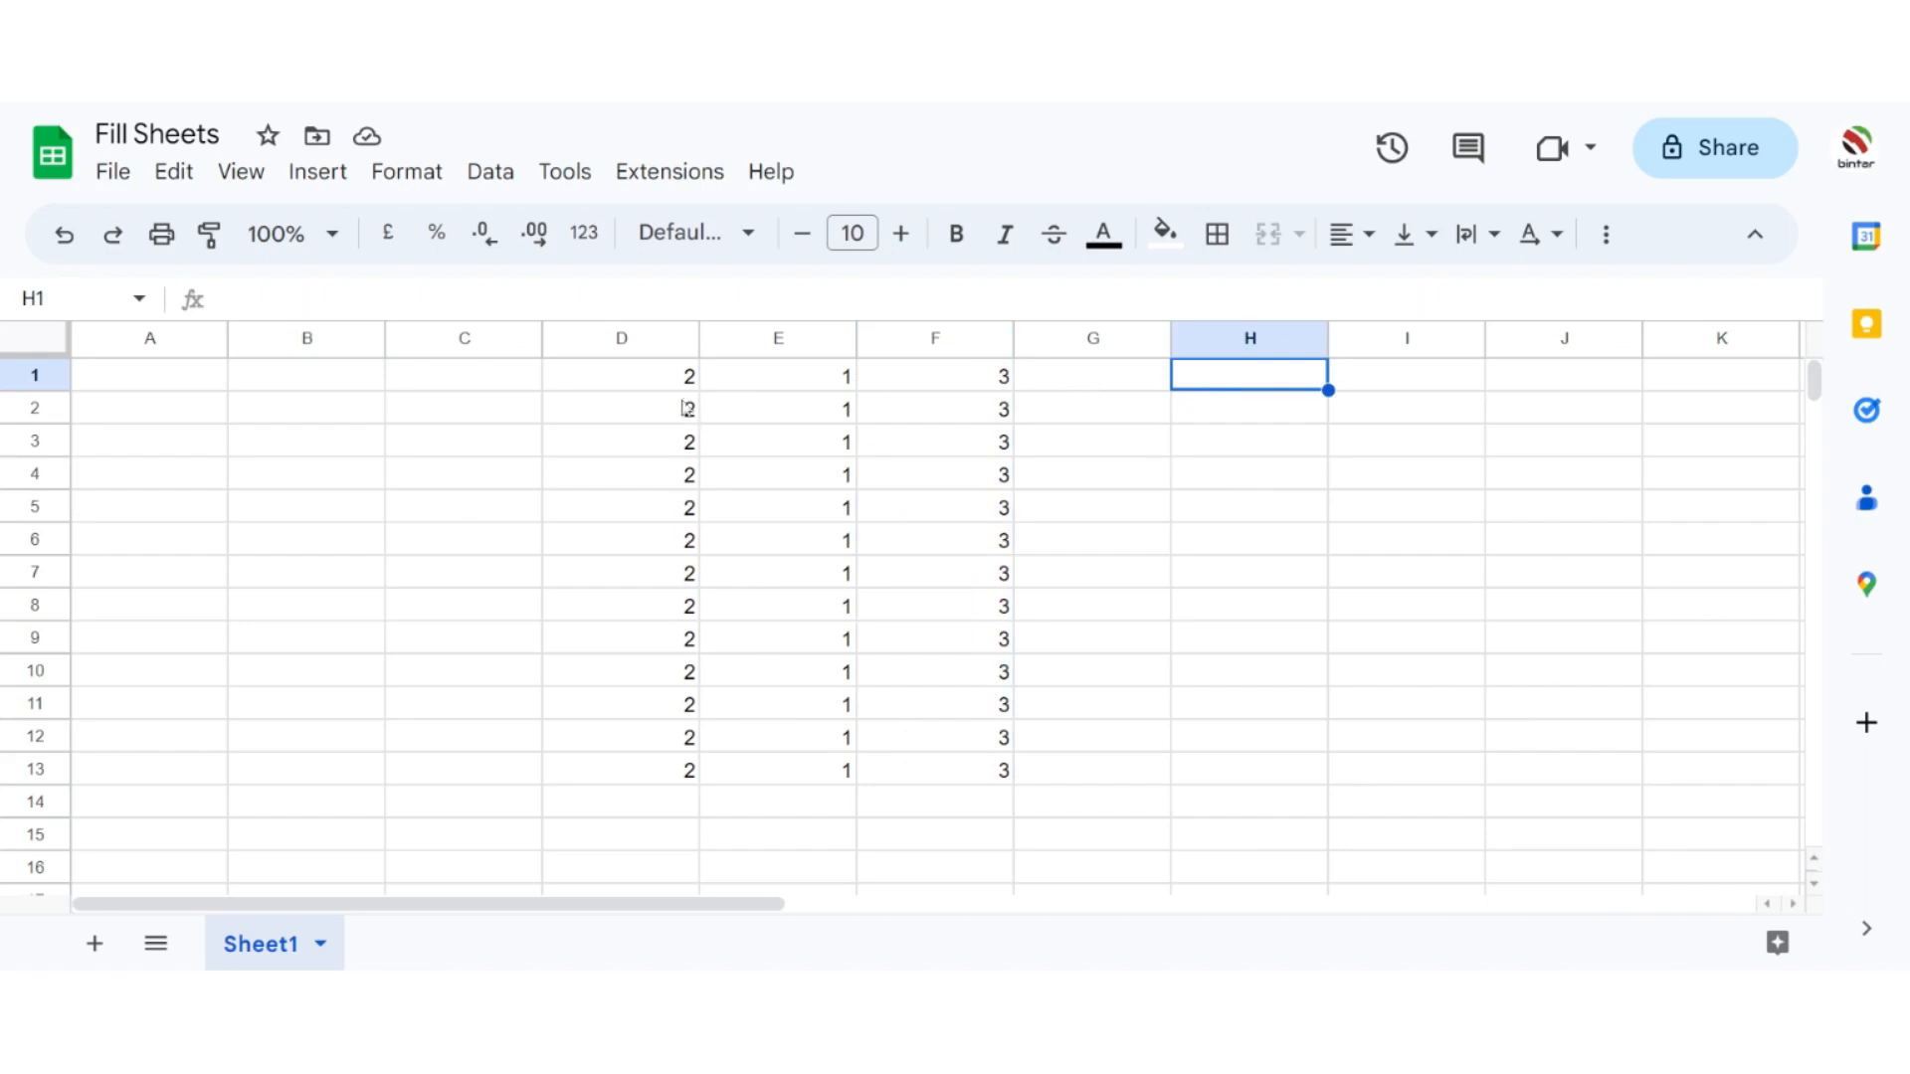
left_click_drag(652, 350, 1077, 554)
key("Delete")
left_click(853, 232)
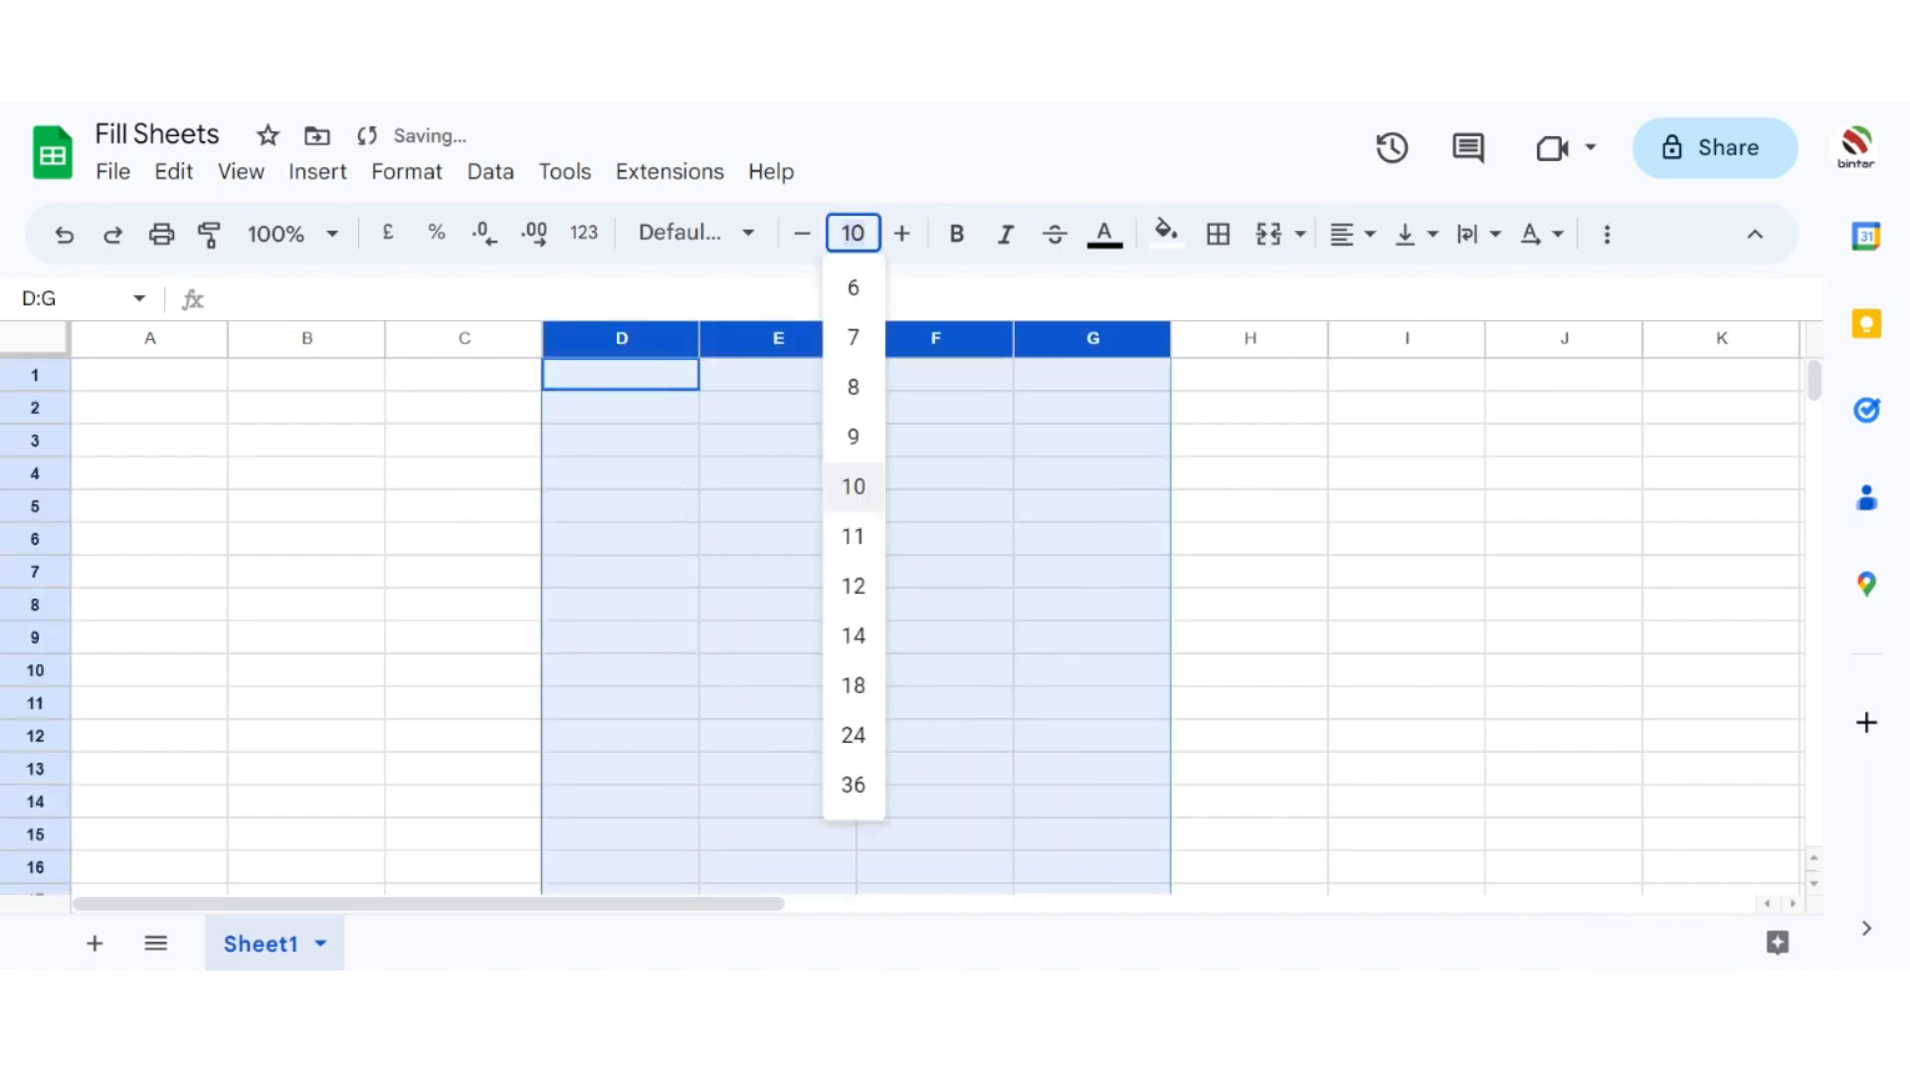
type("14")
key("Return")
Step: Enter 2 in cell E1 and 4 in cell E2 as the start of a number series
left_click(803, 383)
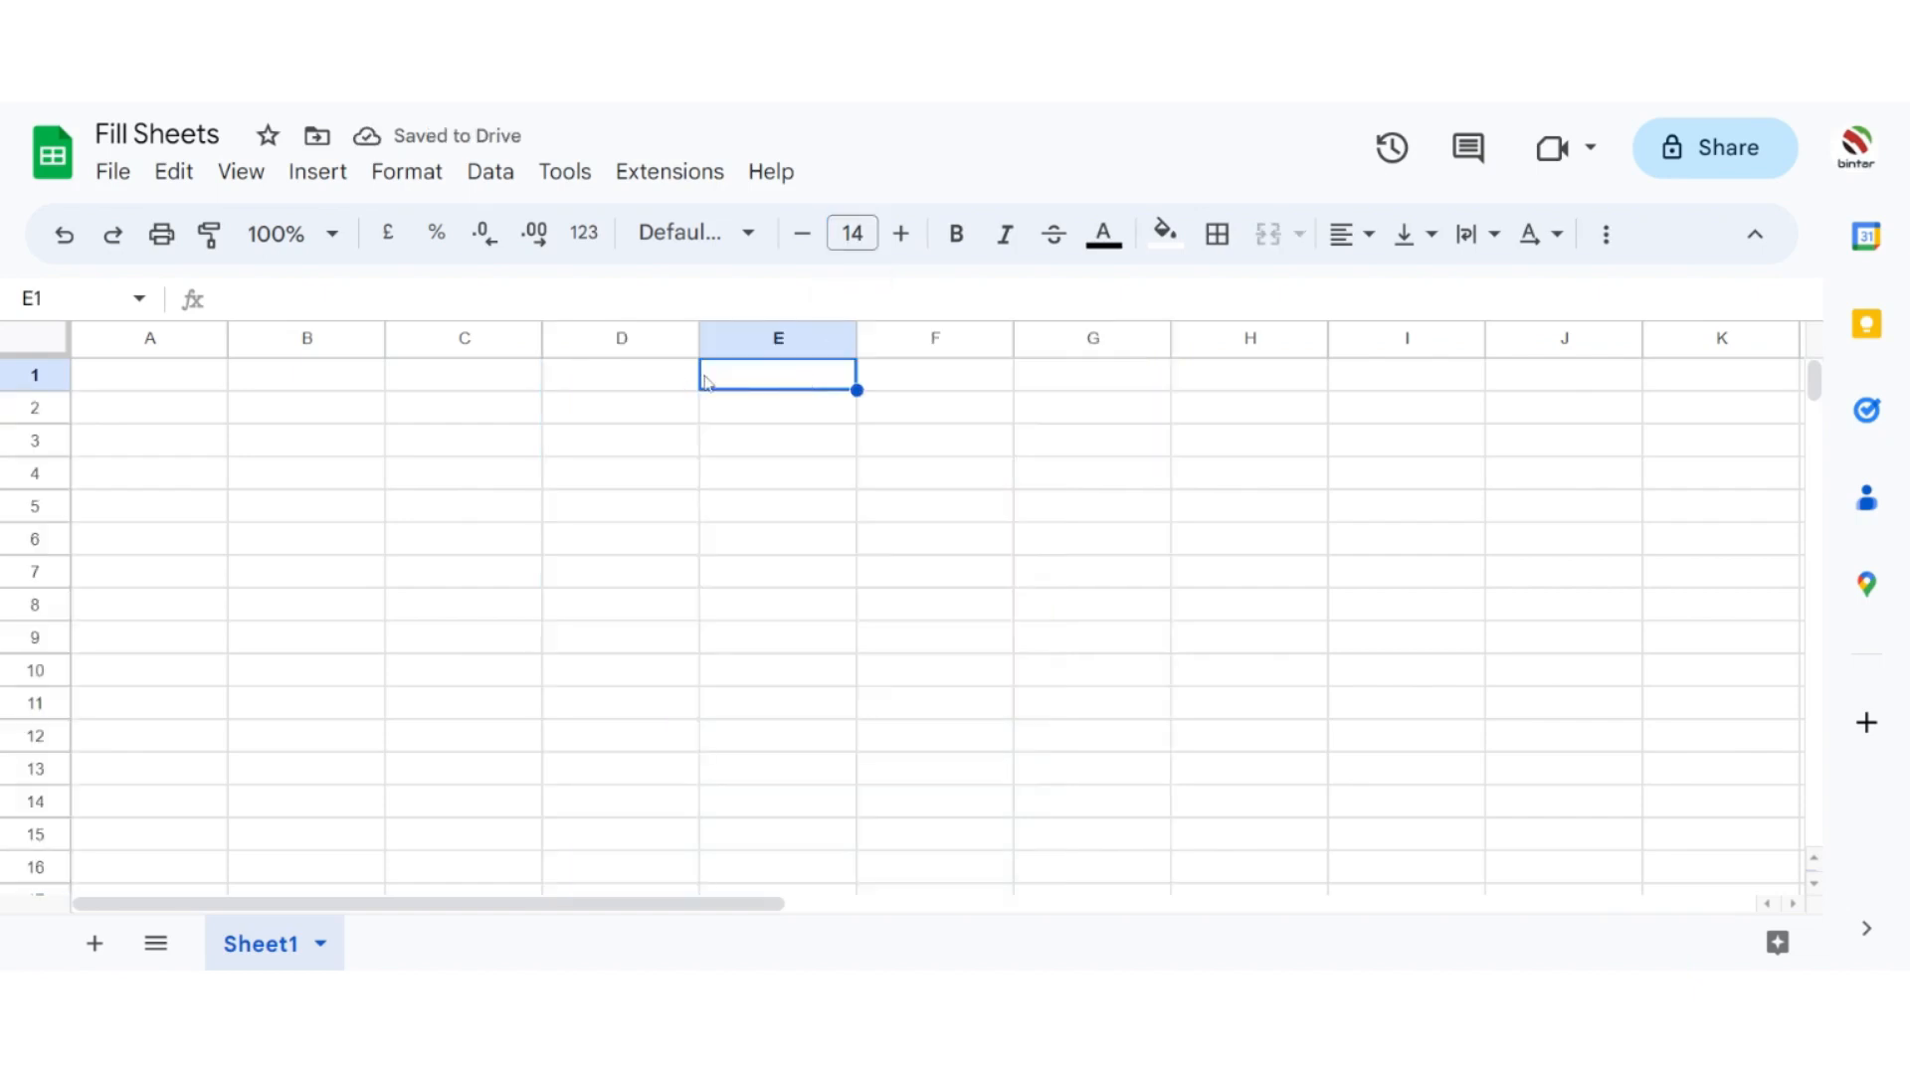
type("2")
key("Return")
type("3")
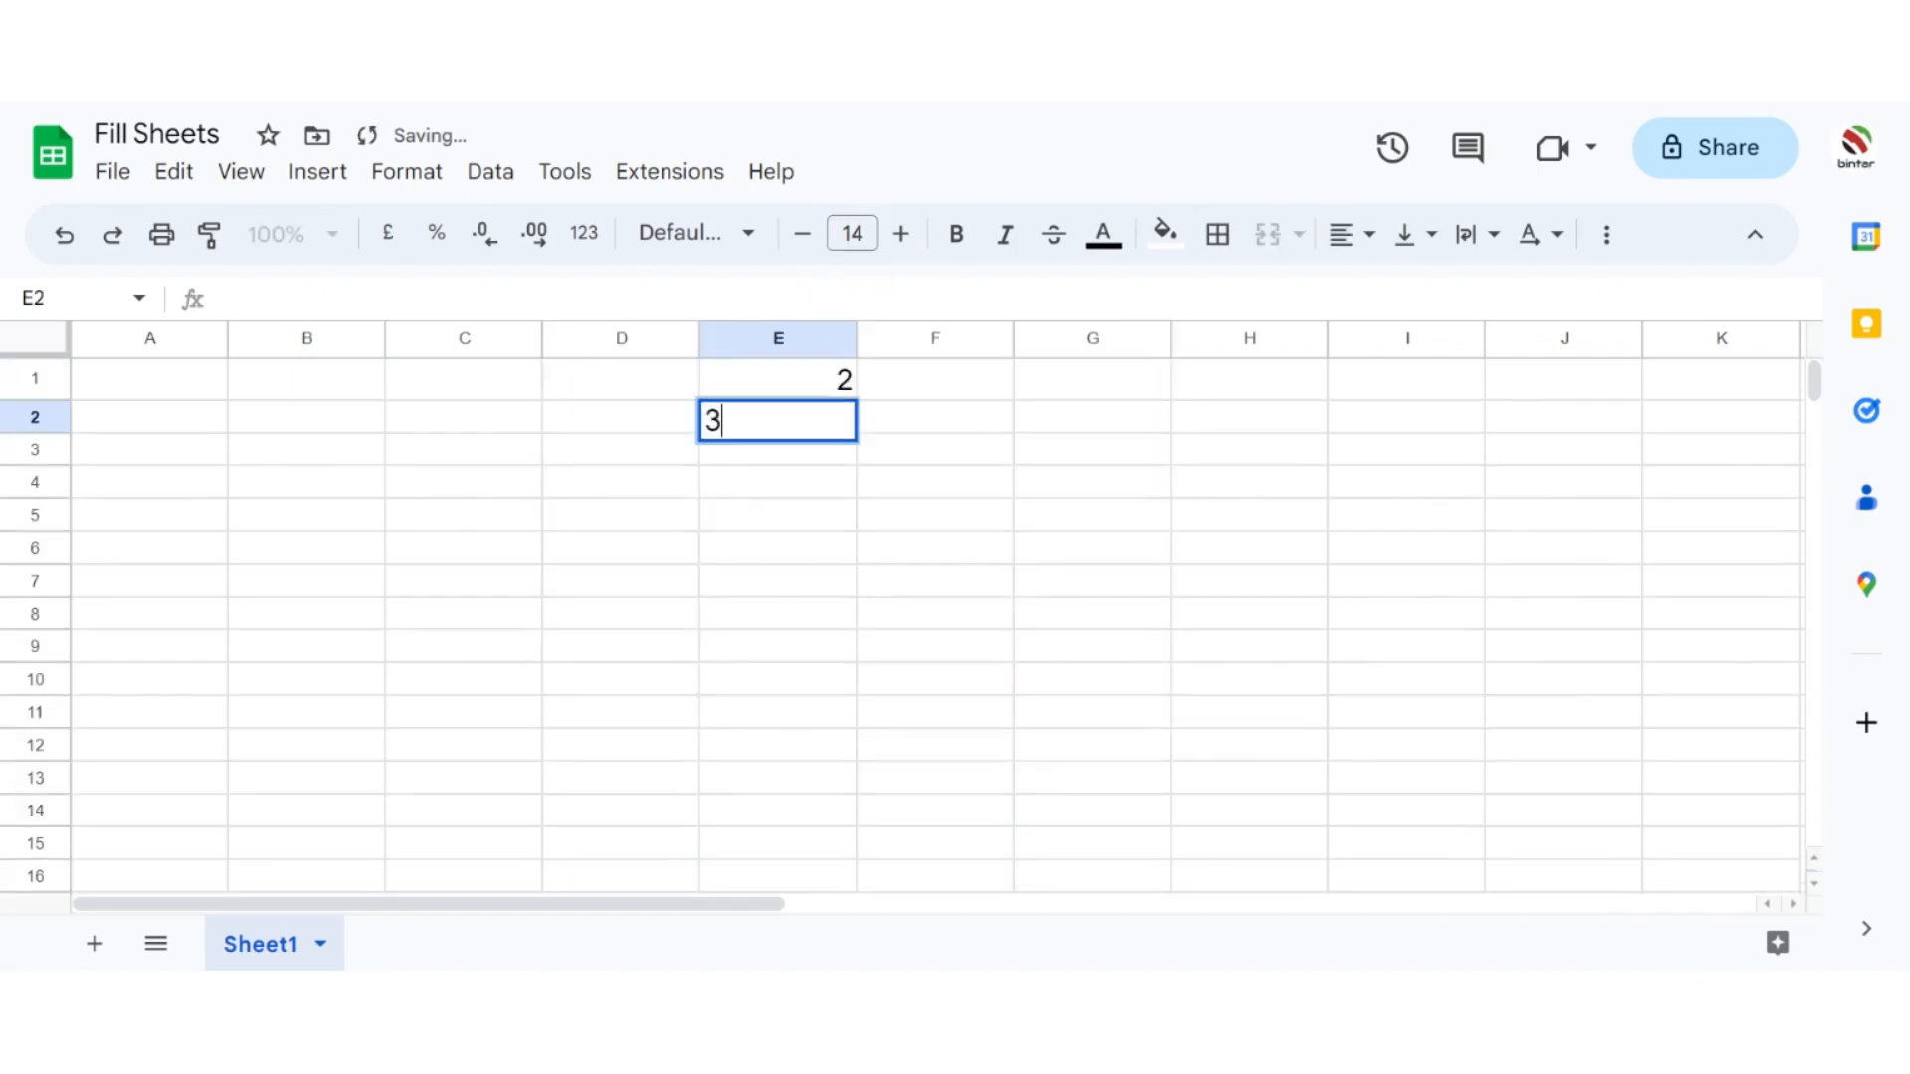
key("BackSpace")
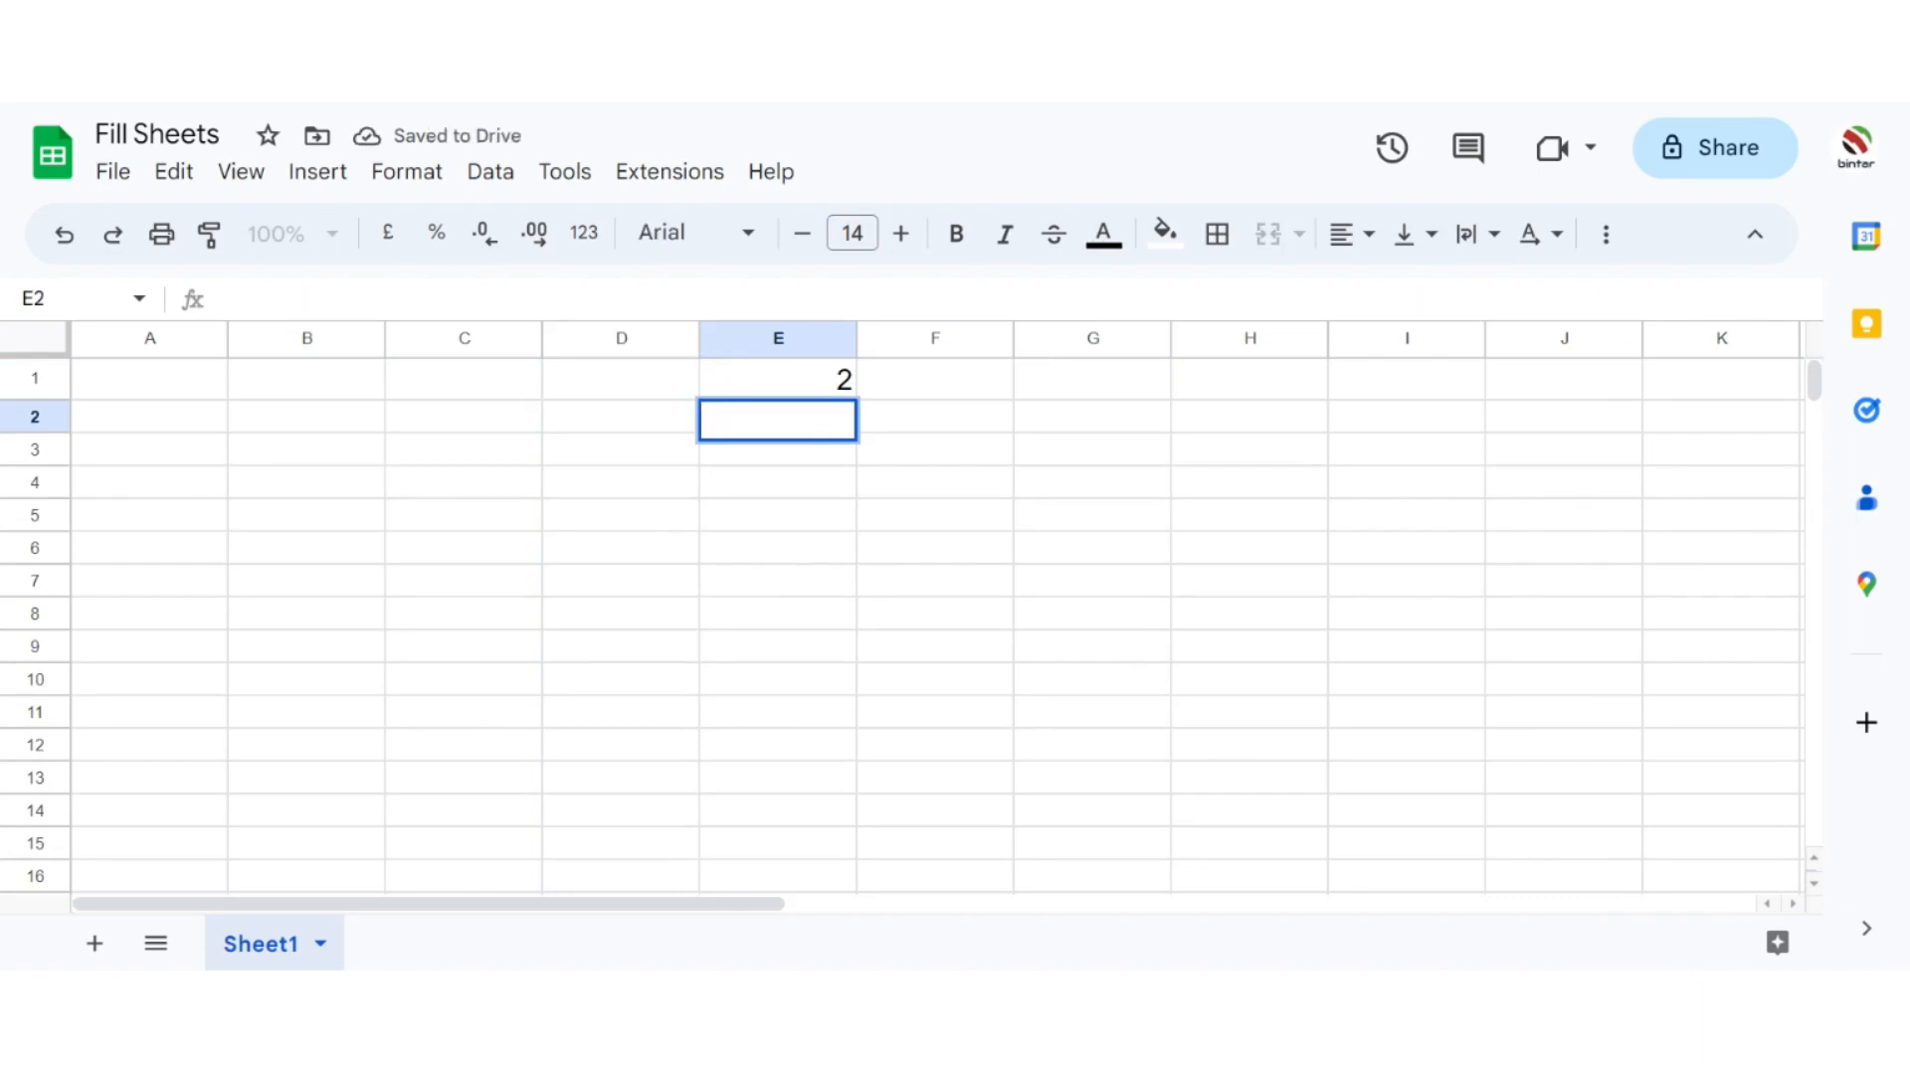
type("4")
key("Return")
Step: Extend the number pattern in E1:E2 down through E13 with the fill handle
left_click(900, 428)
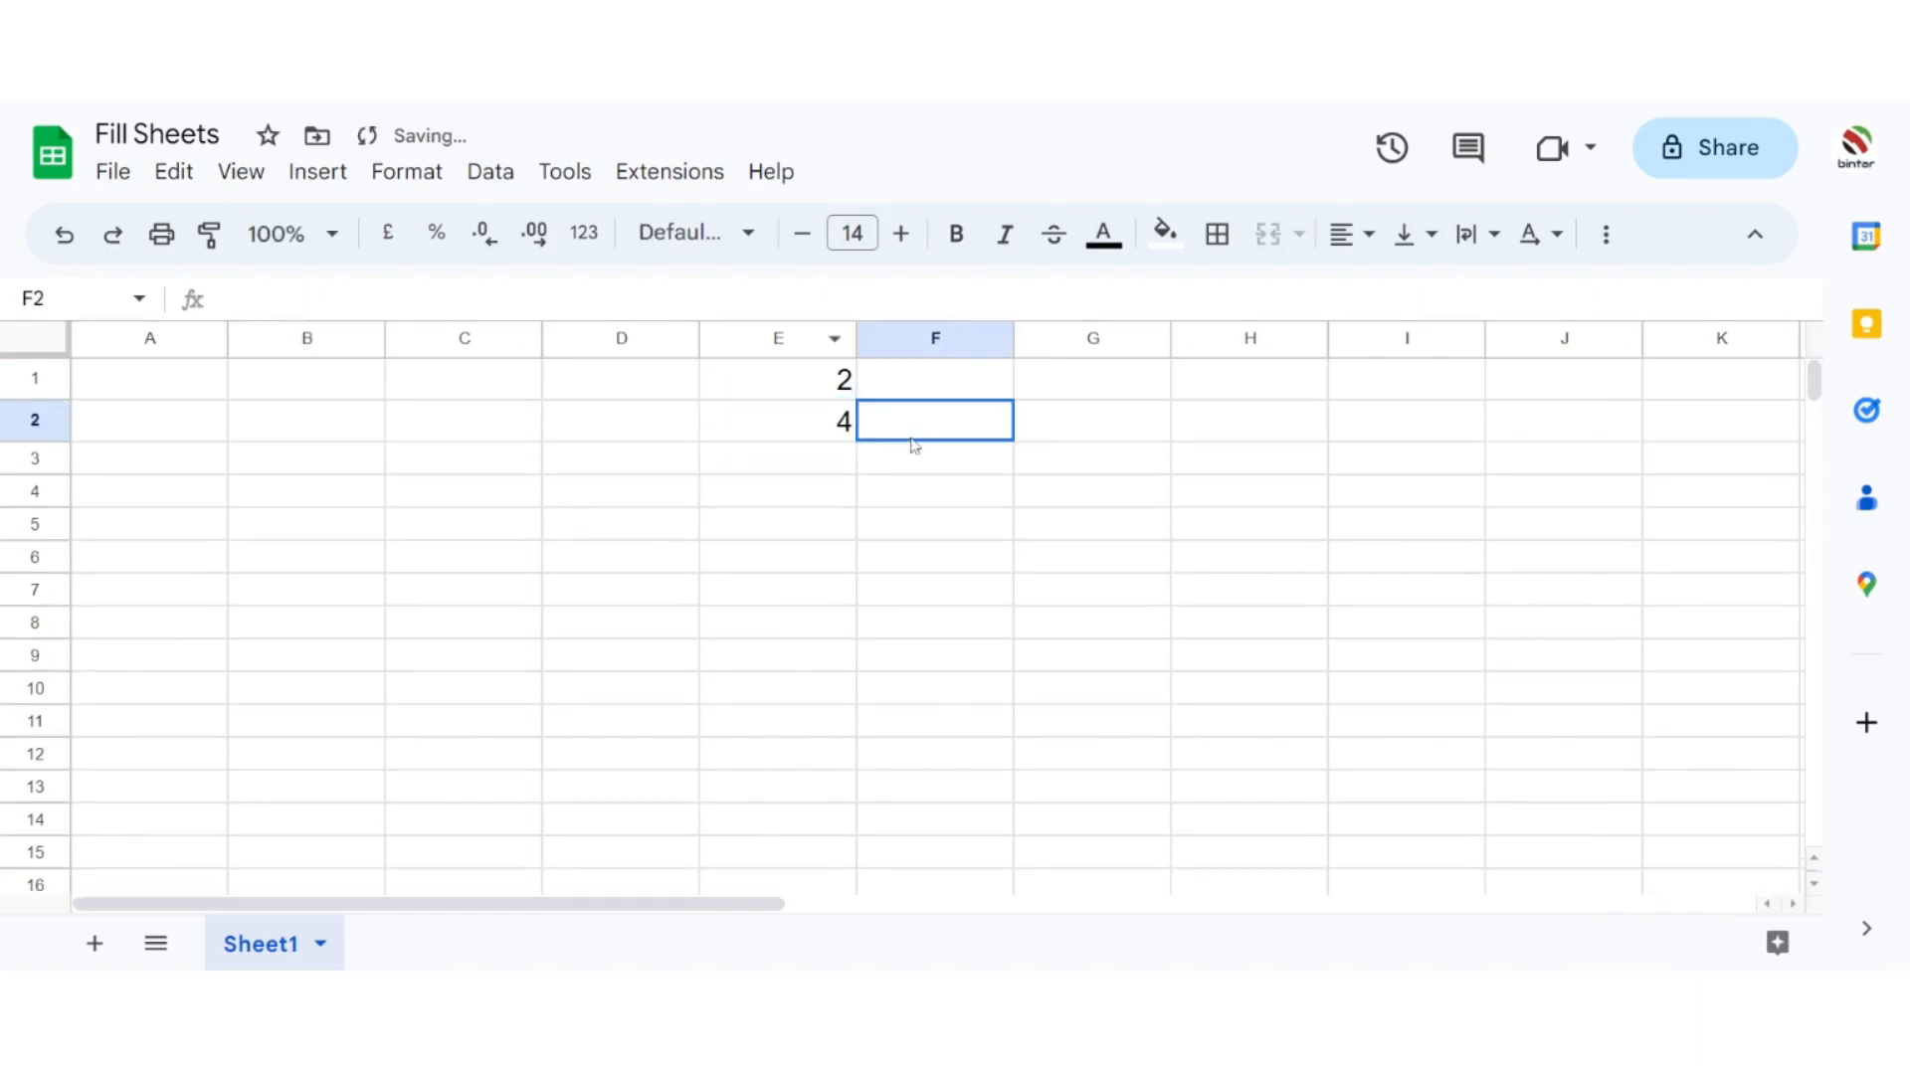
left_click(817, 394)
left_click_drag(818, 421, 819, 426)
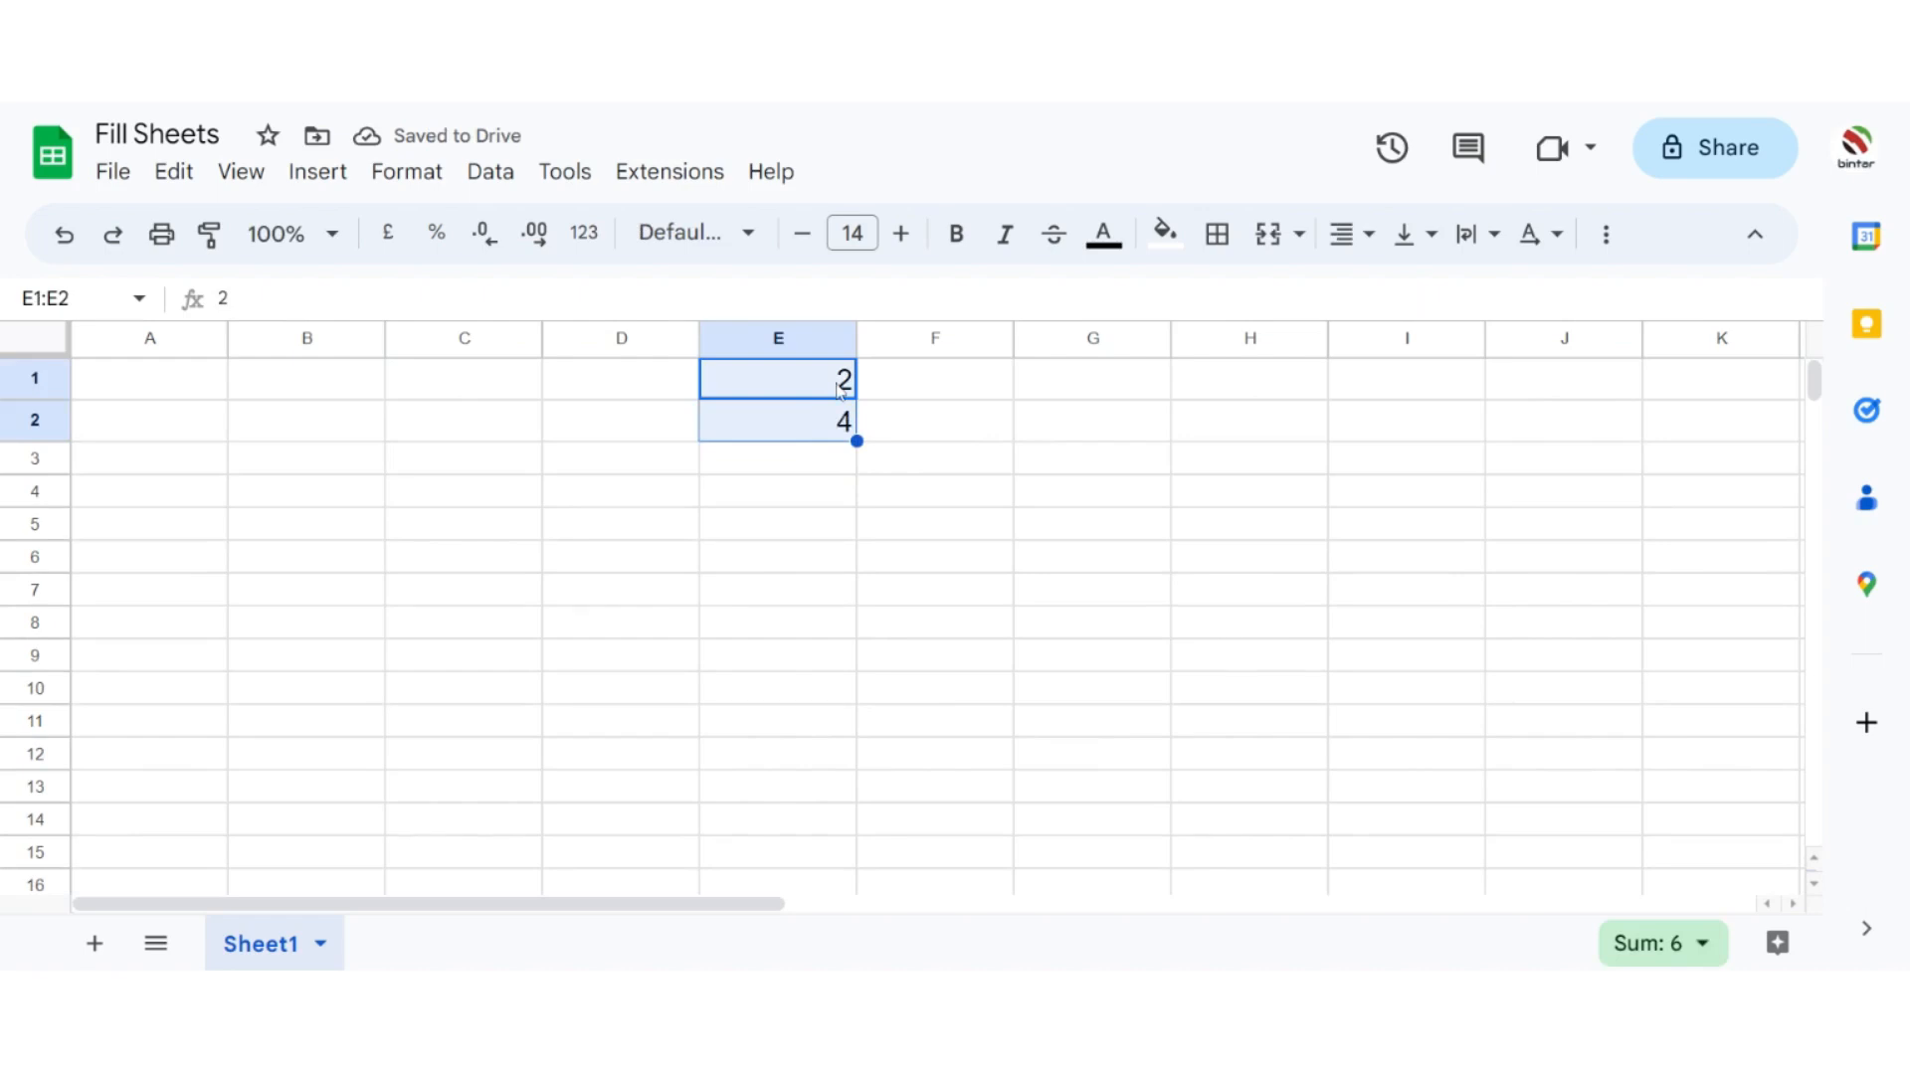
left_click(886, 427)
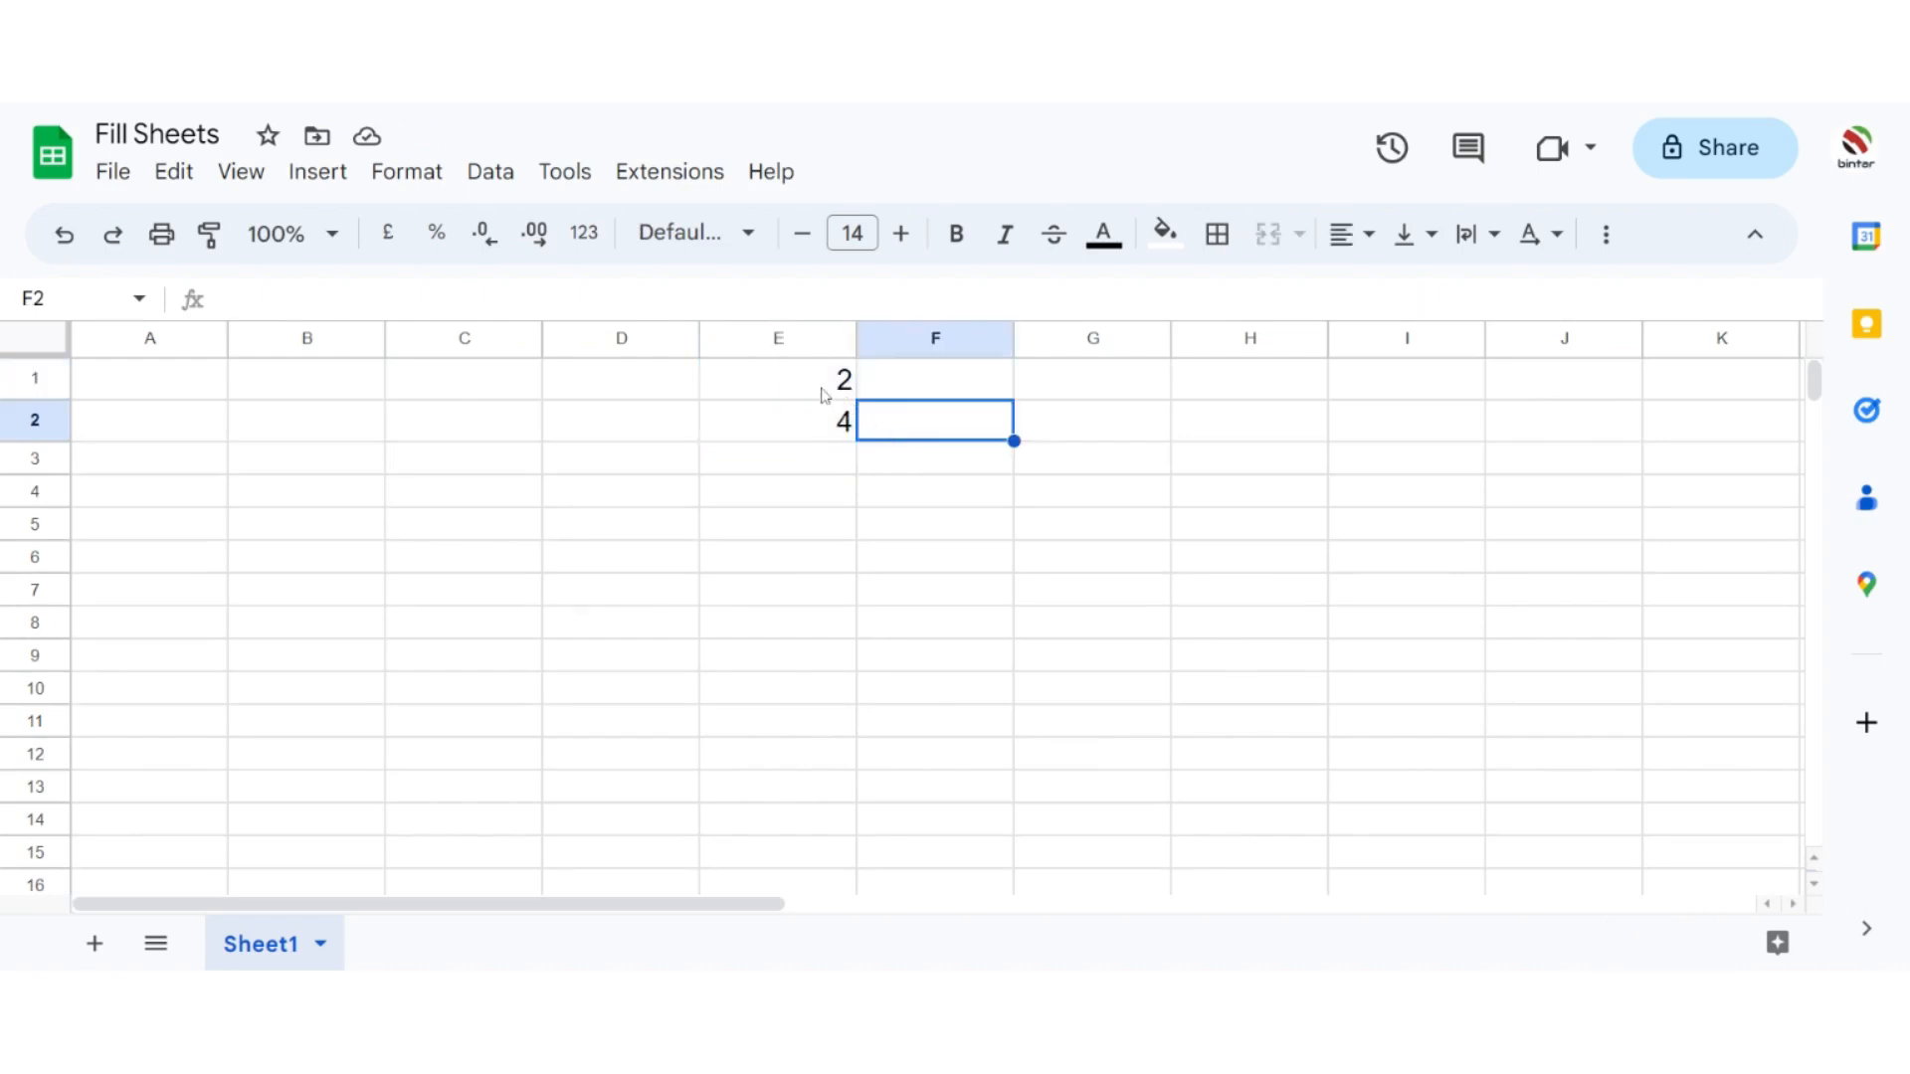
left_click_drag(824, 393, 842, 801)
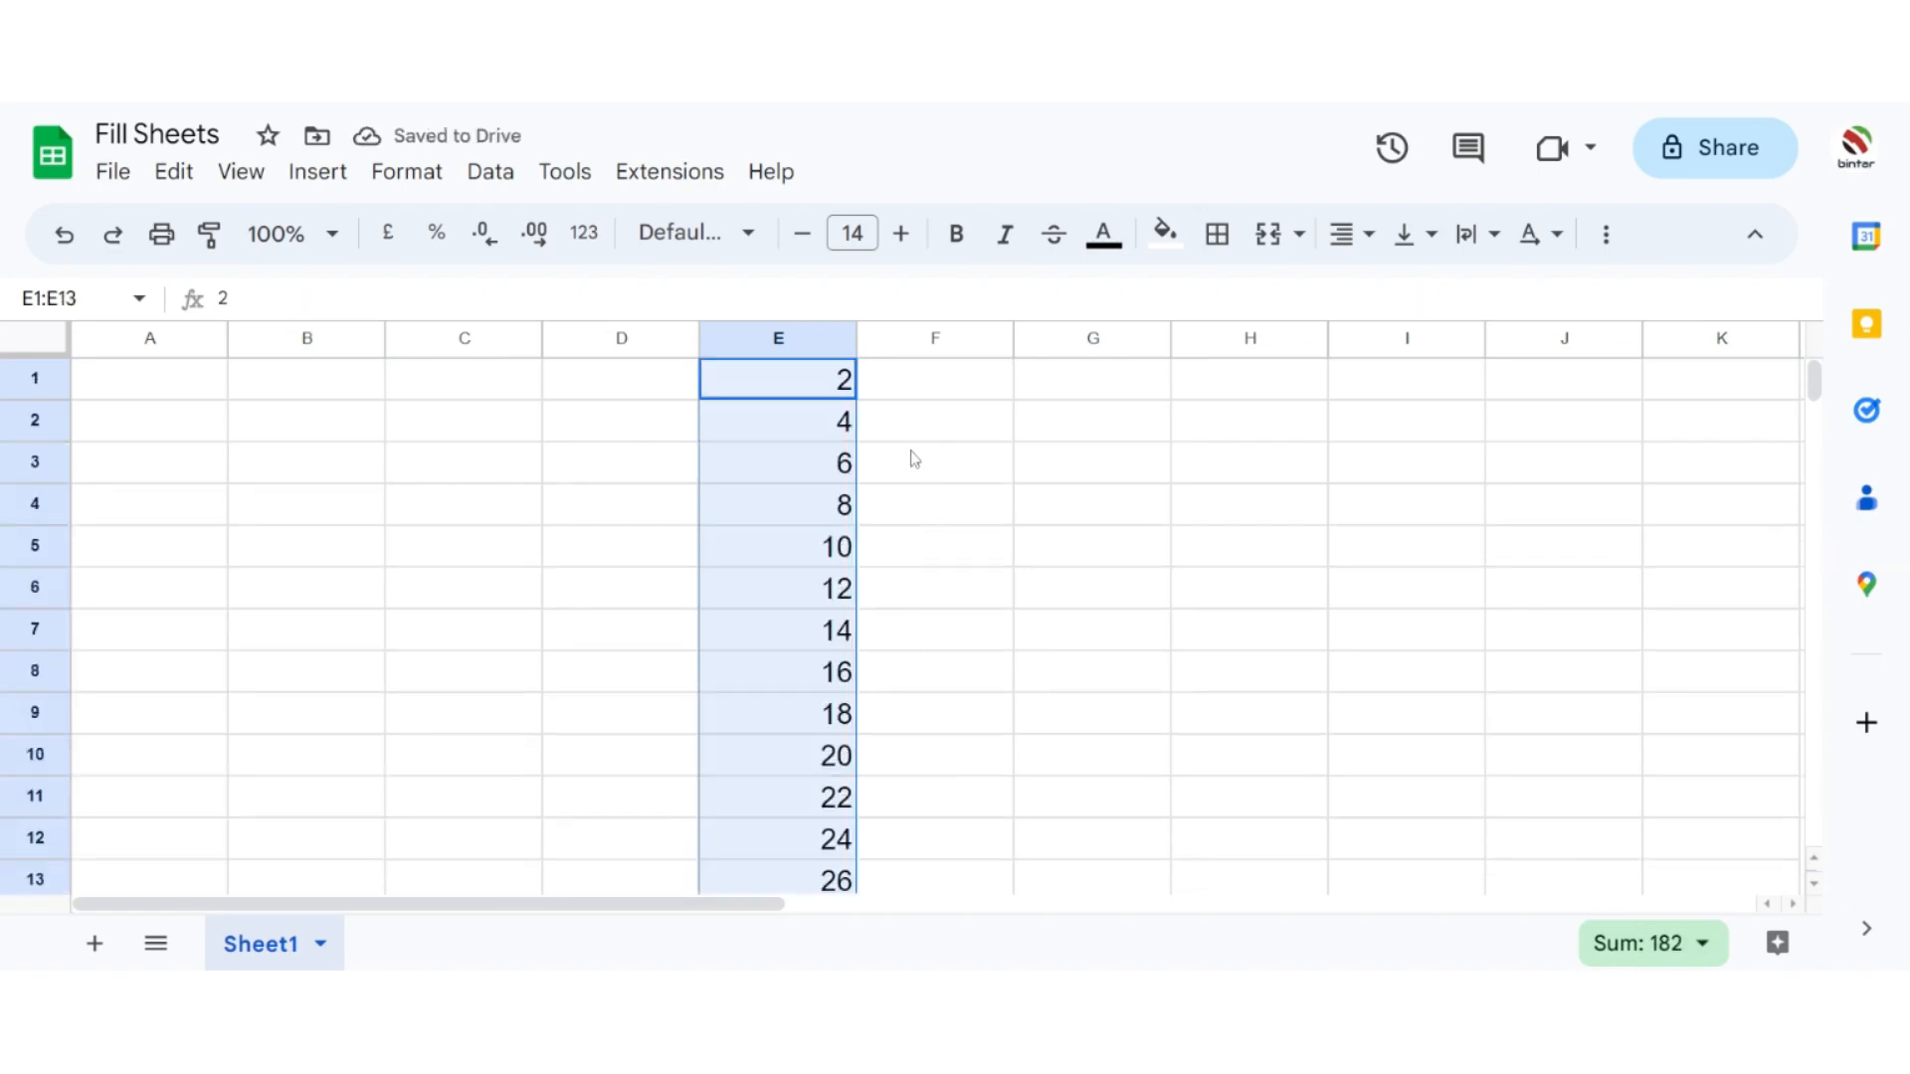
Step: Check the filled series by going through cells E1 to E6 one at a time
left_click(826, 381)
left_click(825, 418)
left_click(820, 468)
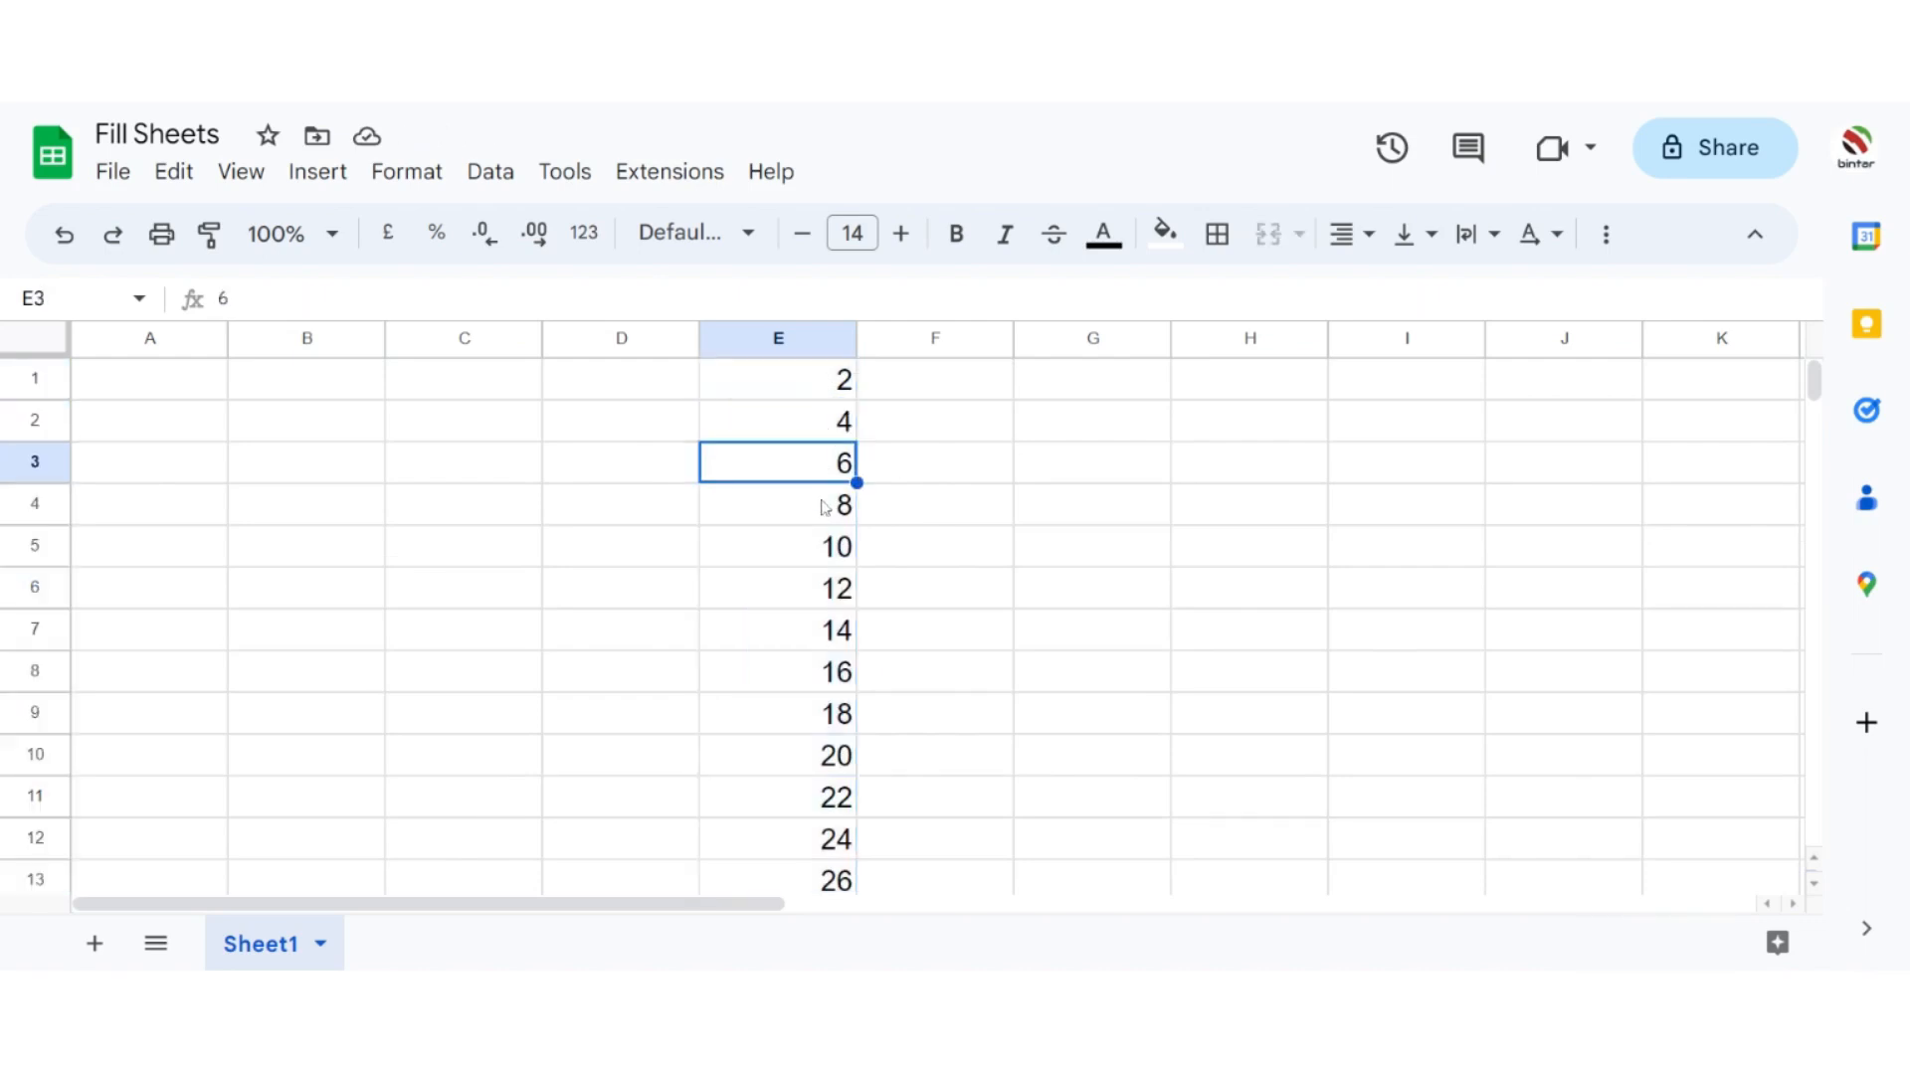
left_click(825, 507)
left_click(827, 547)
left_click(826, 595)
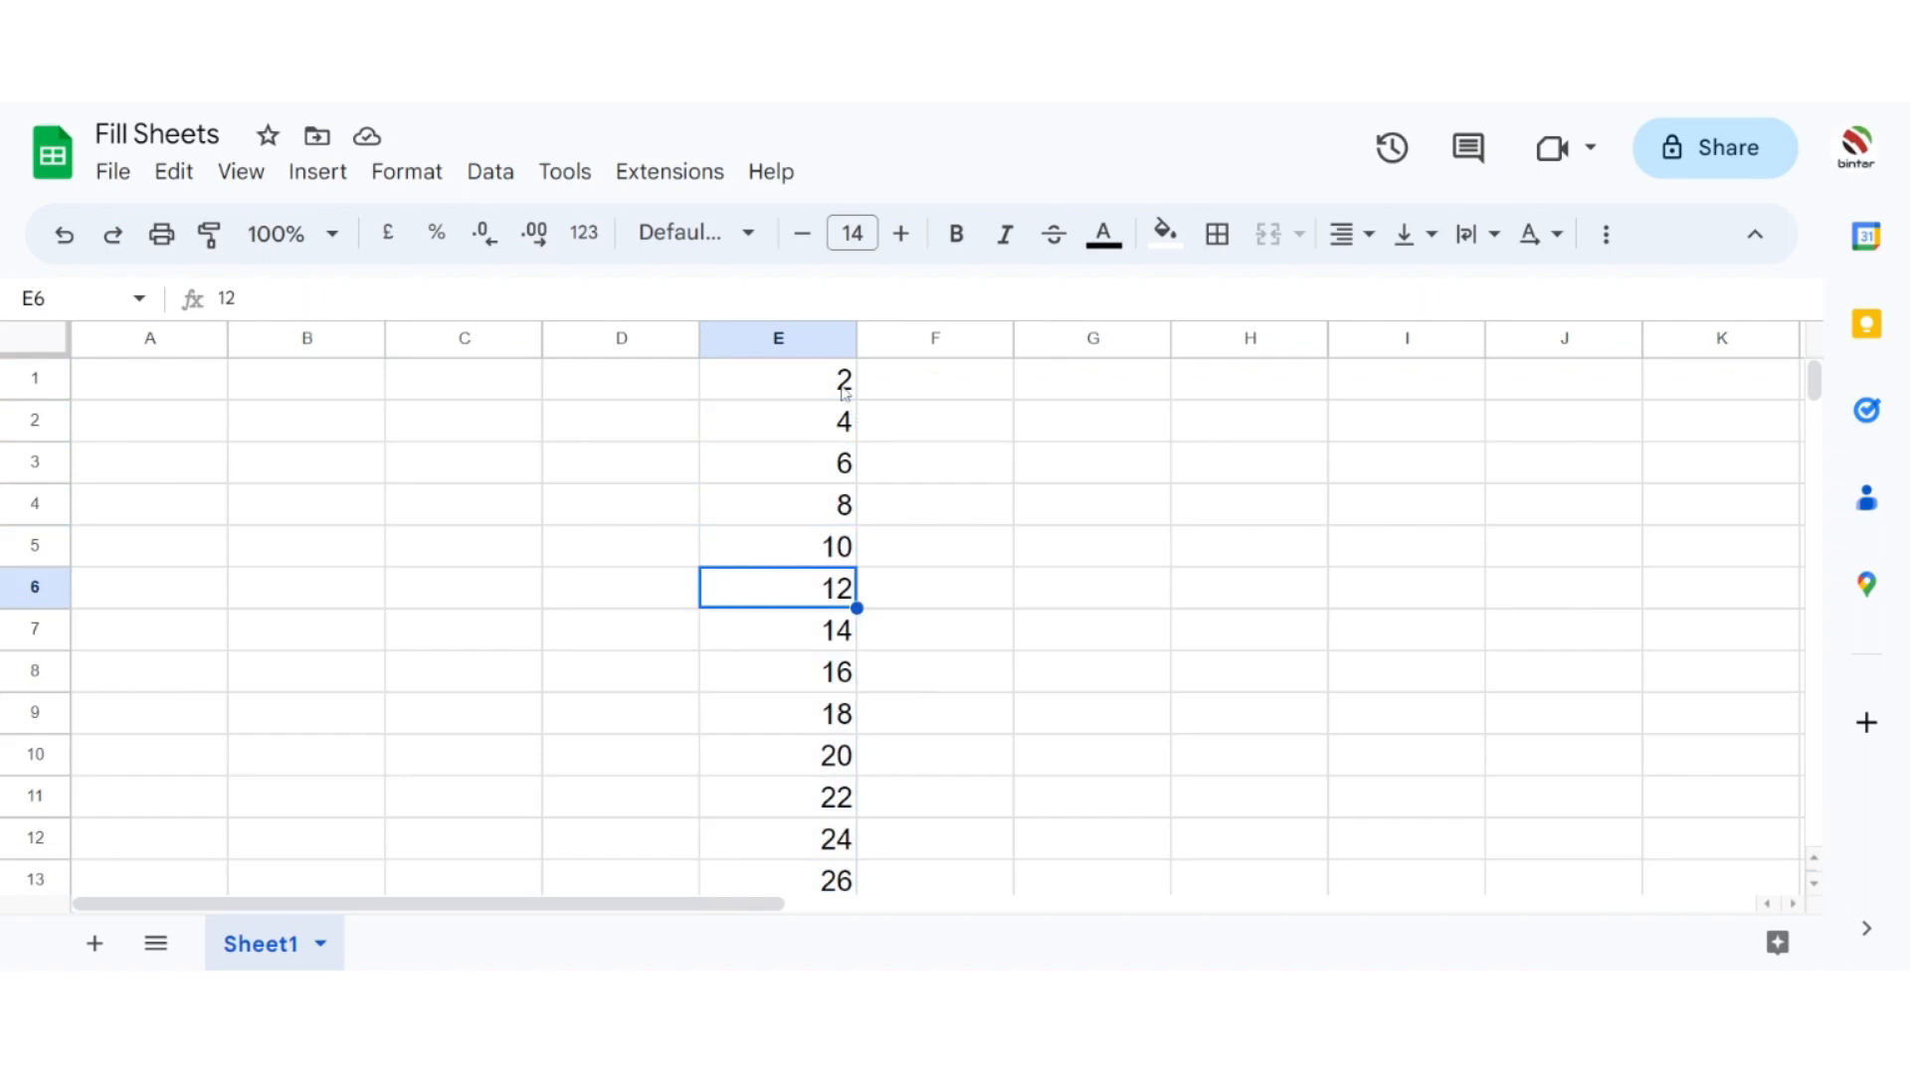
Step: Enter 2 in cell F1 and 4 in cell F2
left_click(904, 386)
type("2")
key("Return")
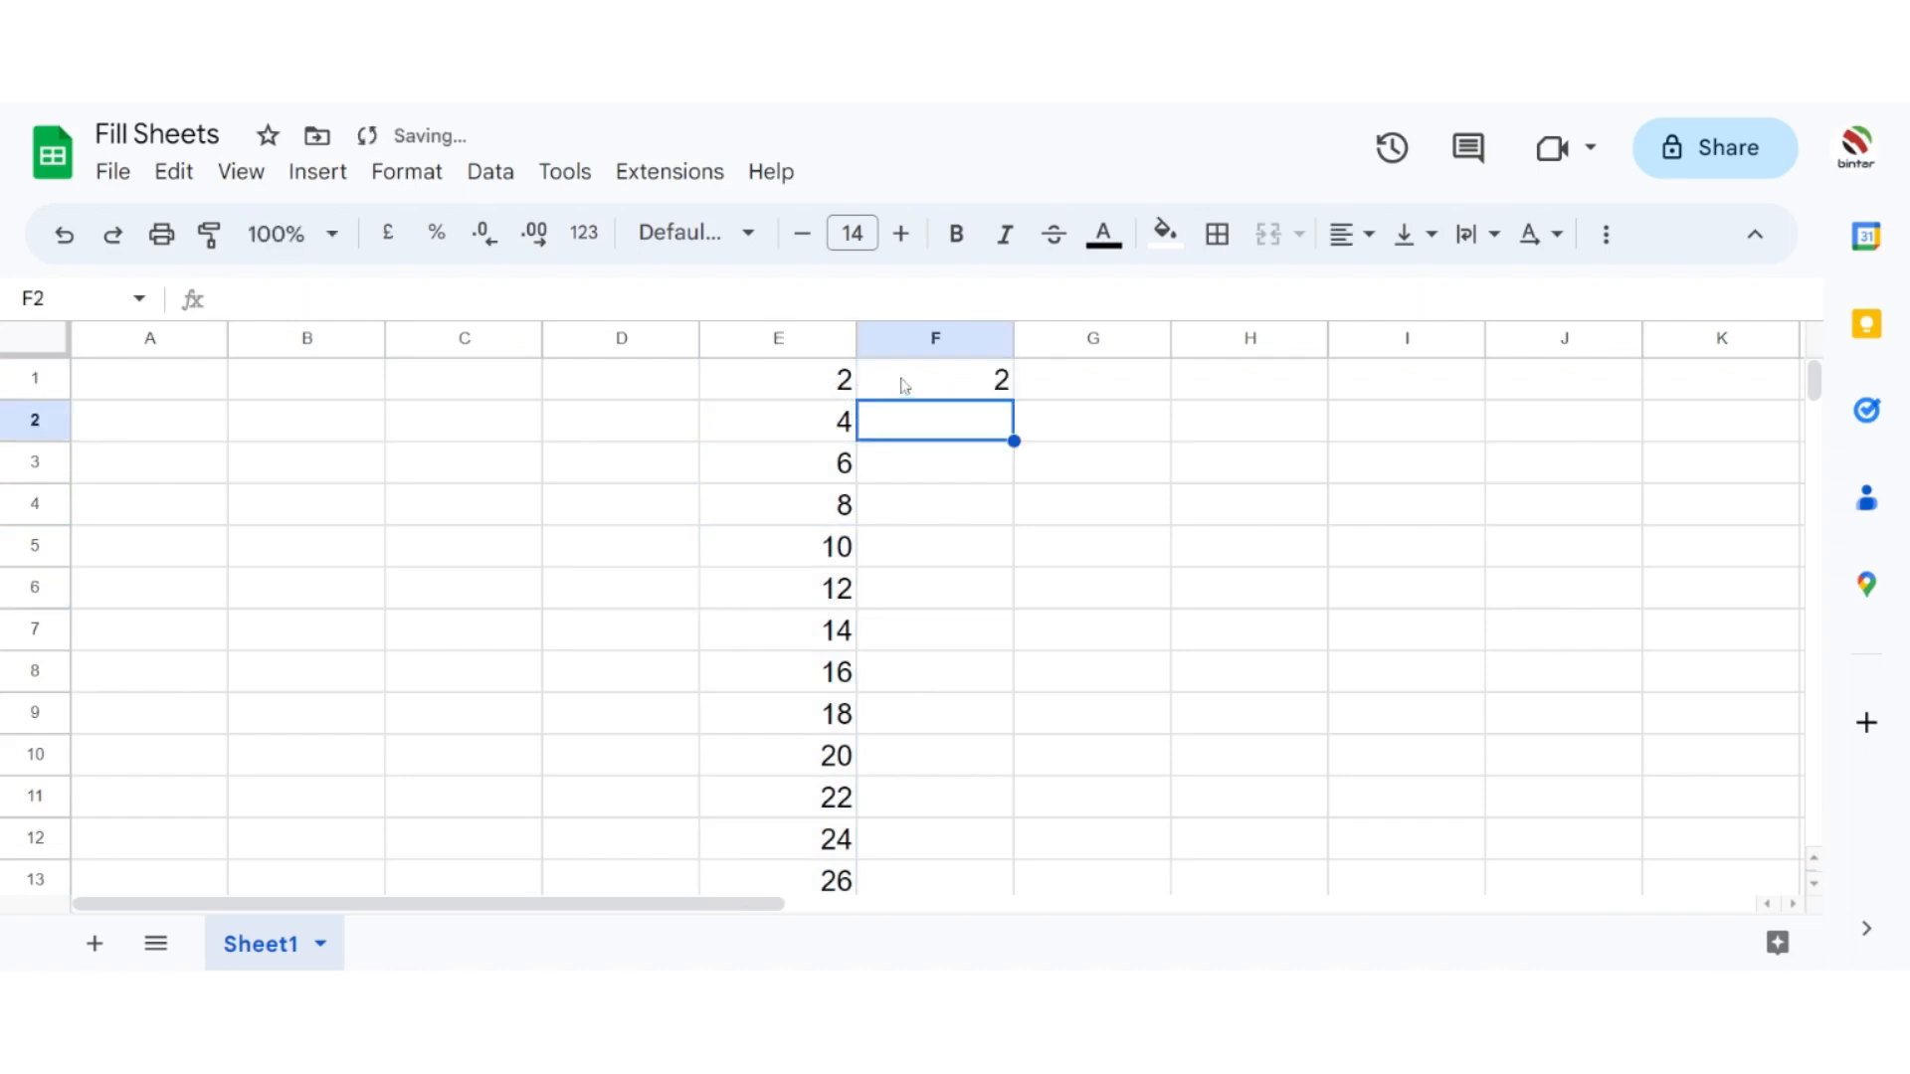
type("4")
key("Return")
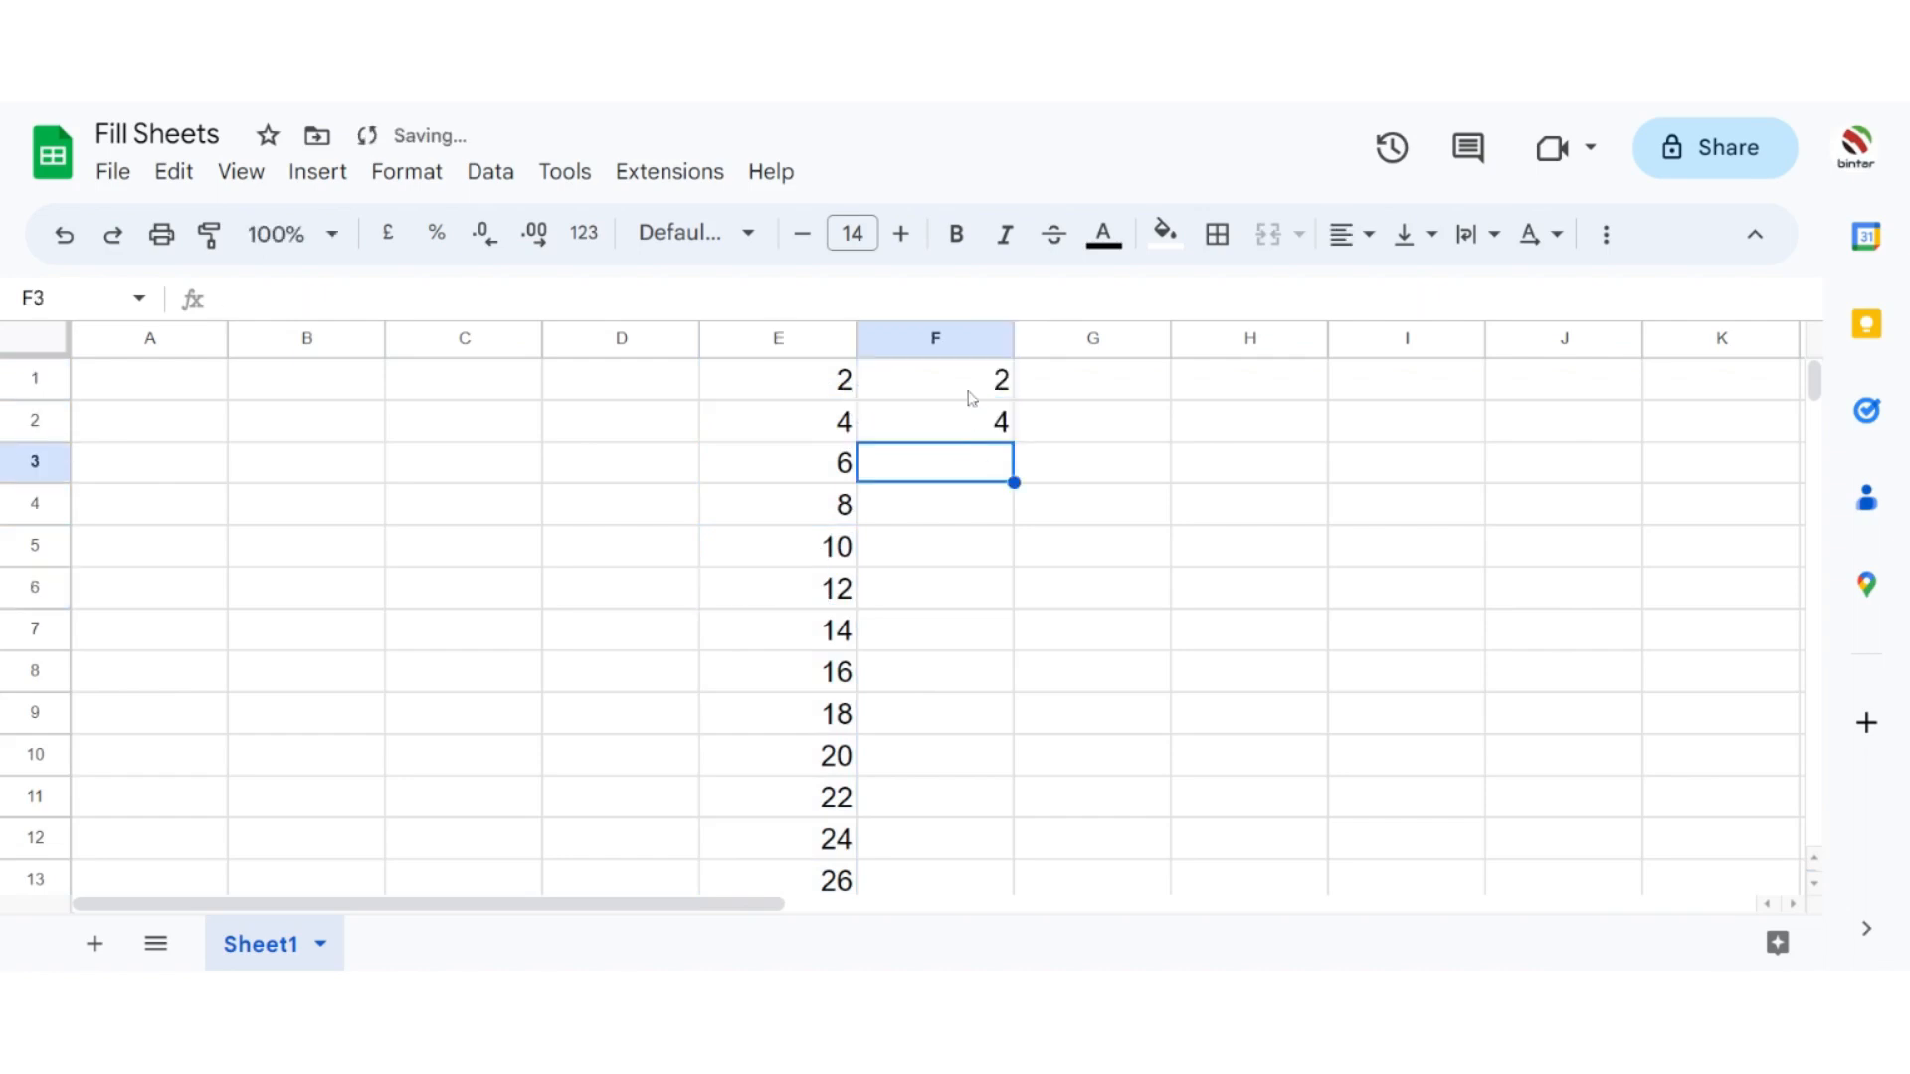
Step: Copy the values in F1:F2 and paste them across F3:F12
left_click_drag(974, 392, 990, 862)
key("ctrl+c")
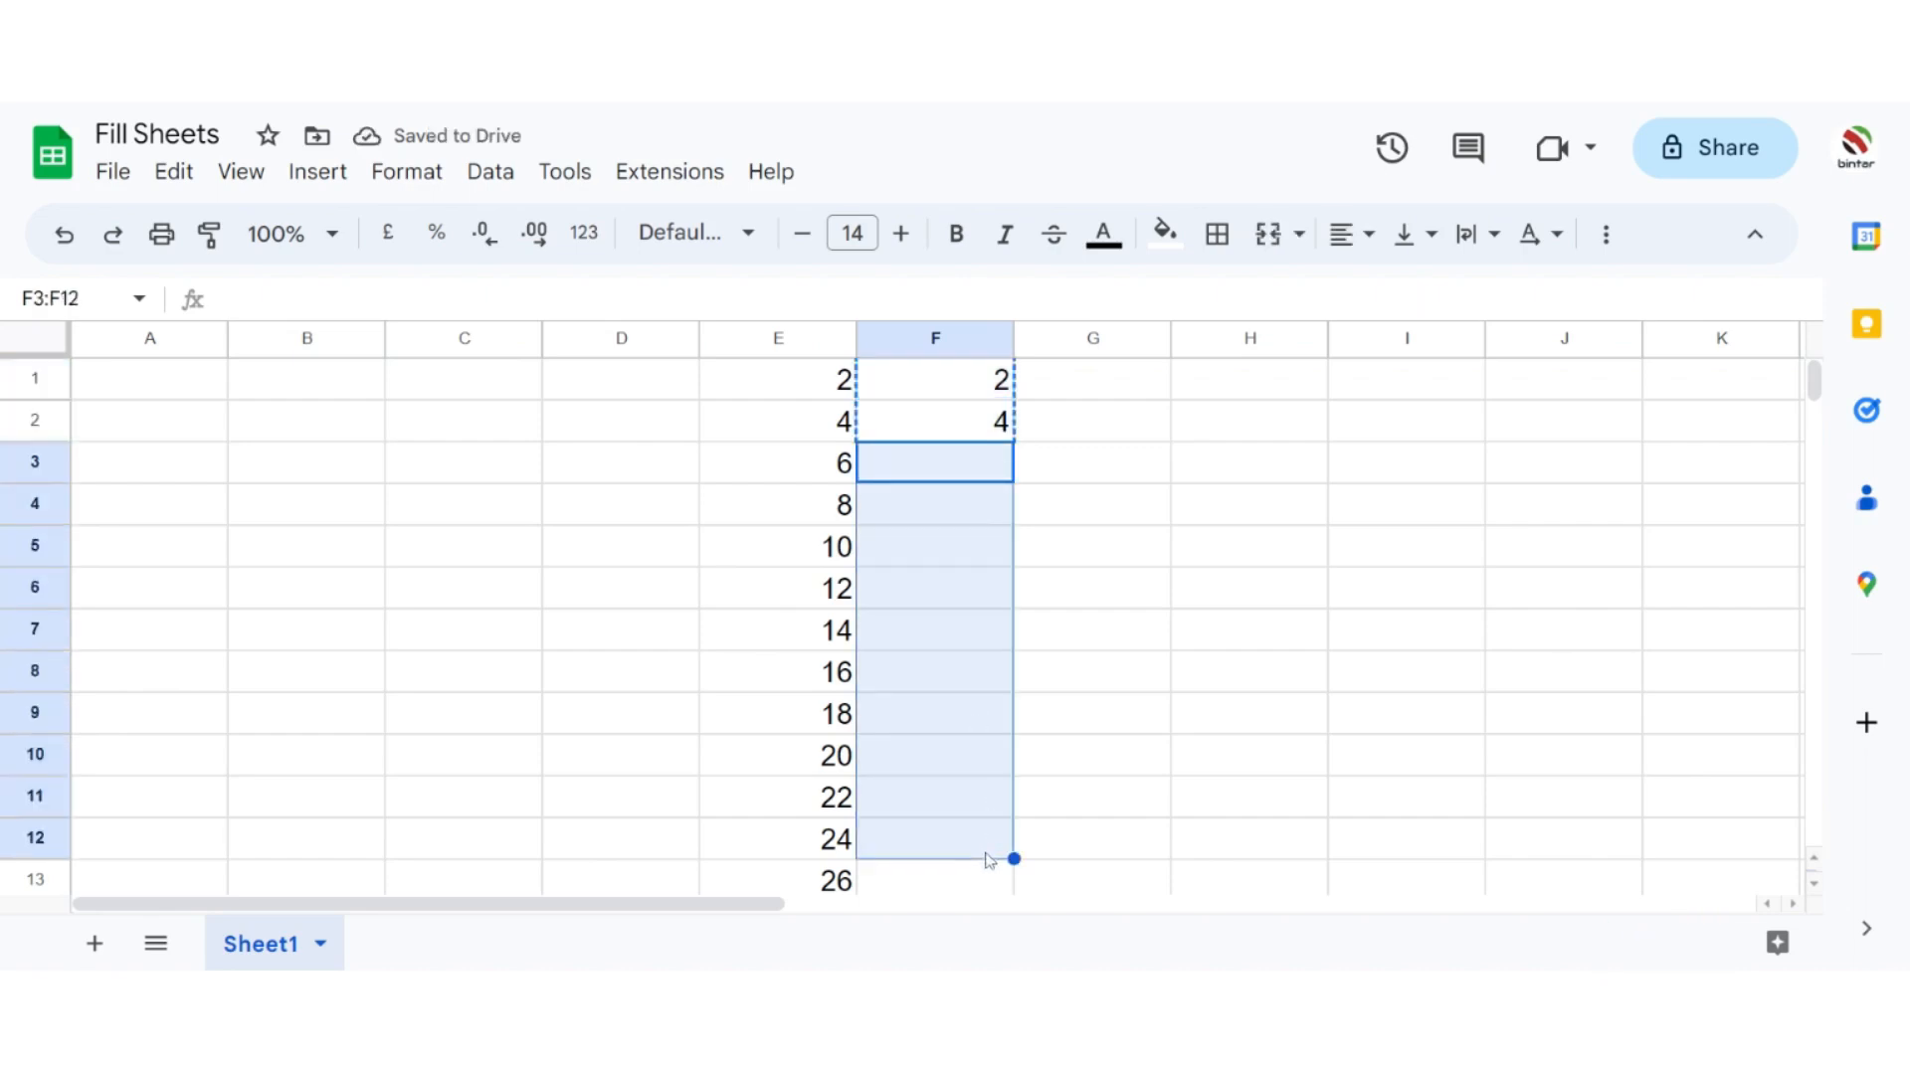
key("ctrl+v")
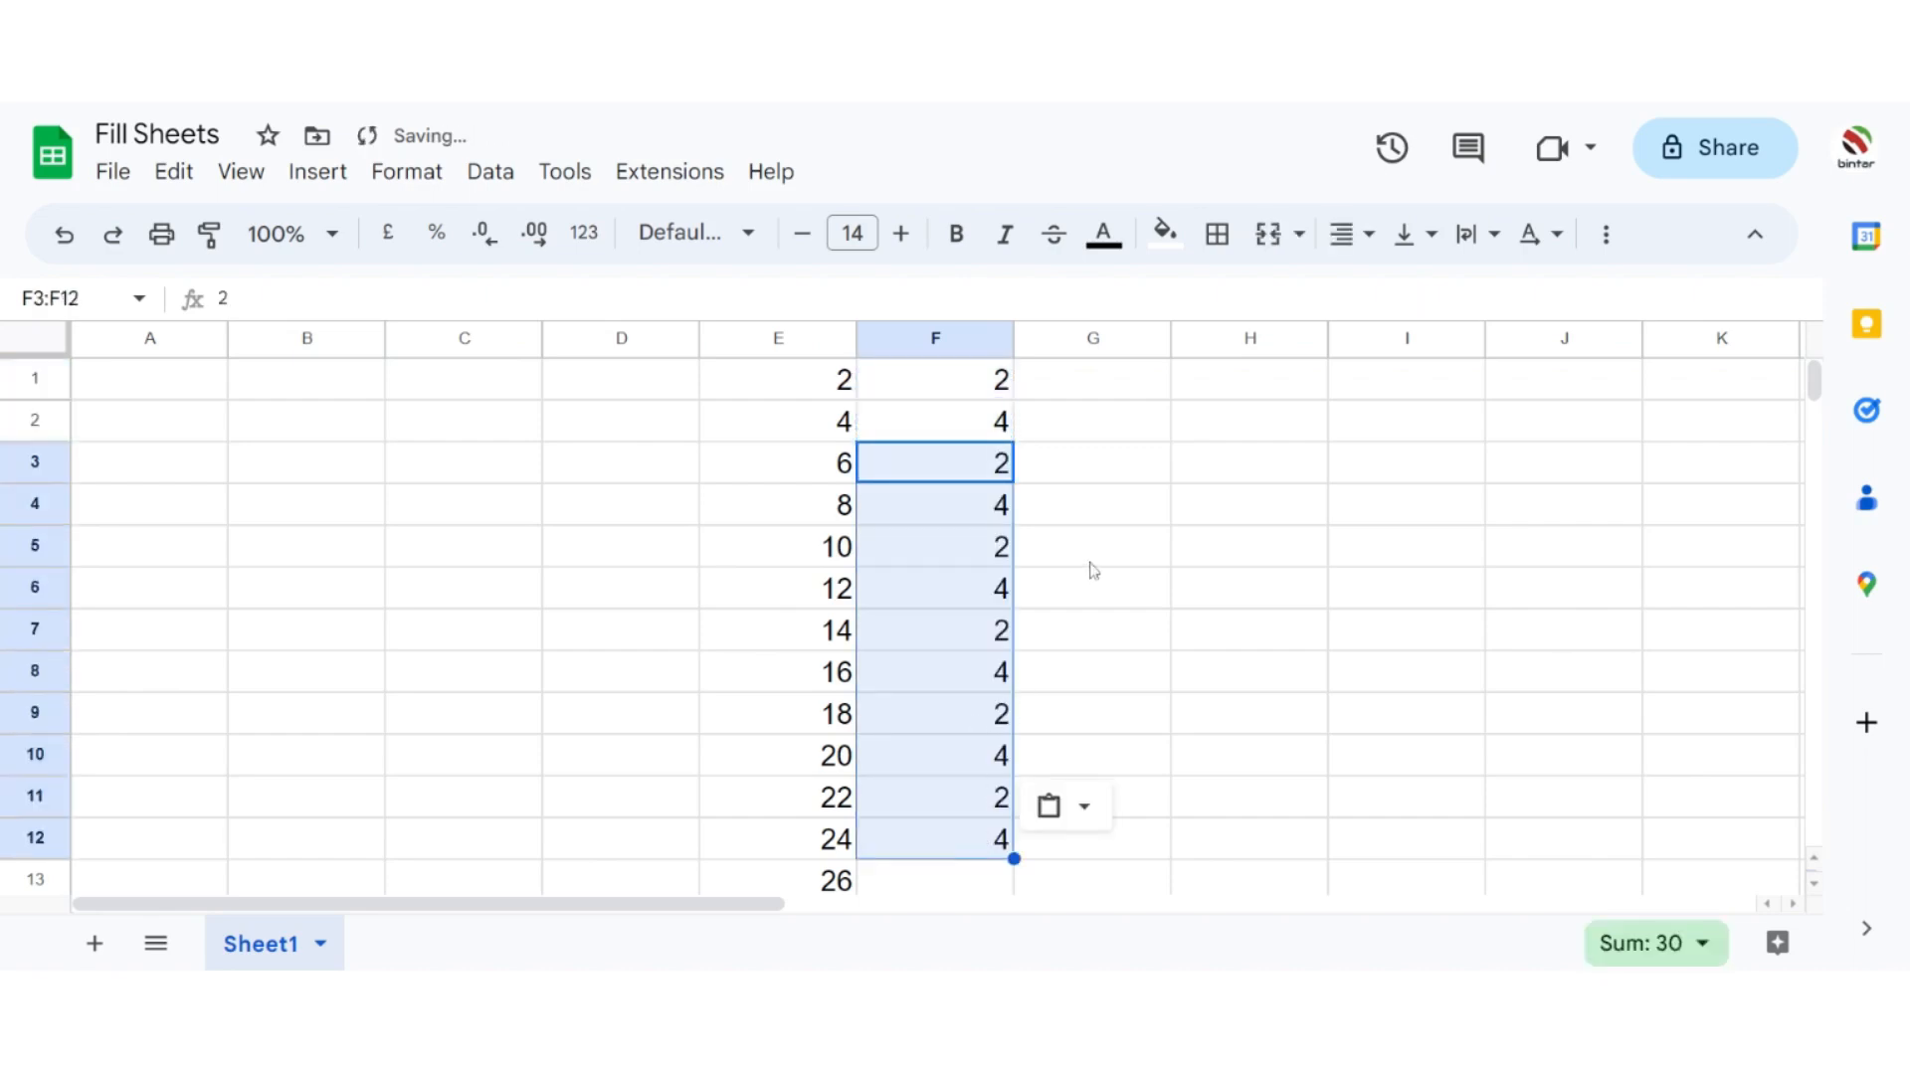
Step: Fill the series from F1:F2 down through F12, replacing the pasted values
left_click_drag(986, 393, 1031, 834)
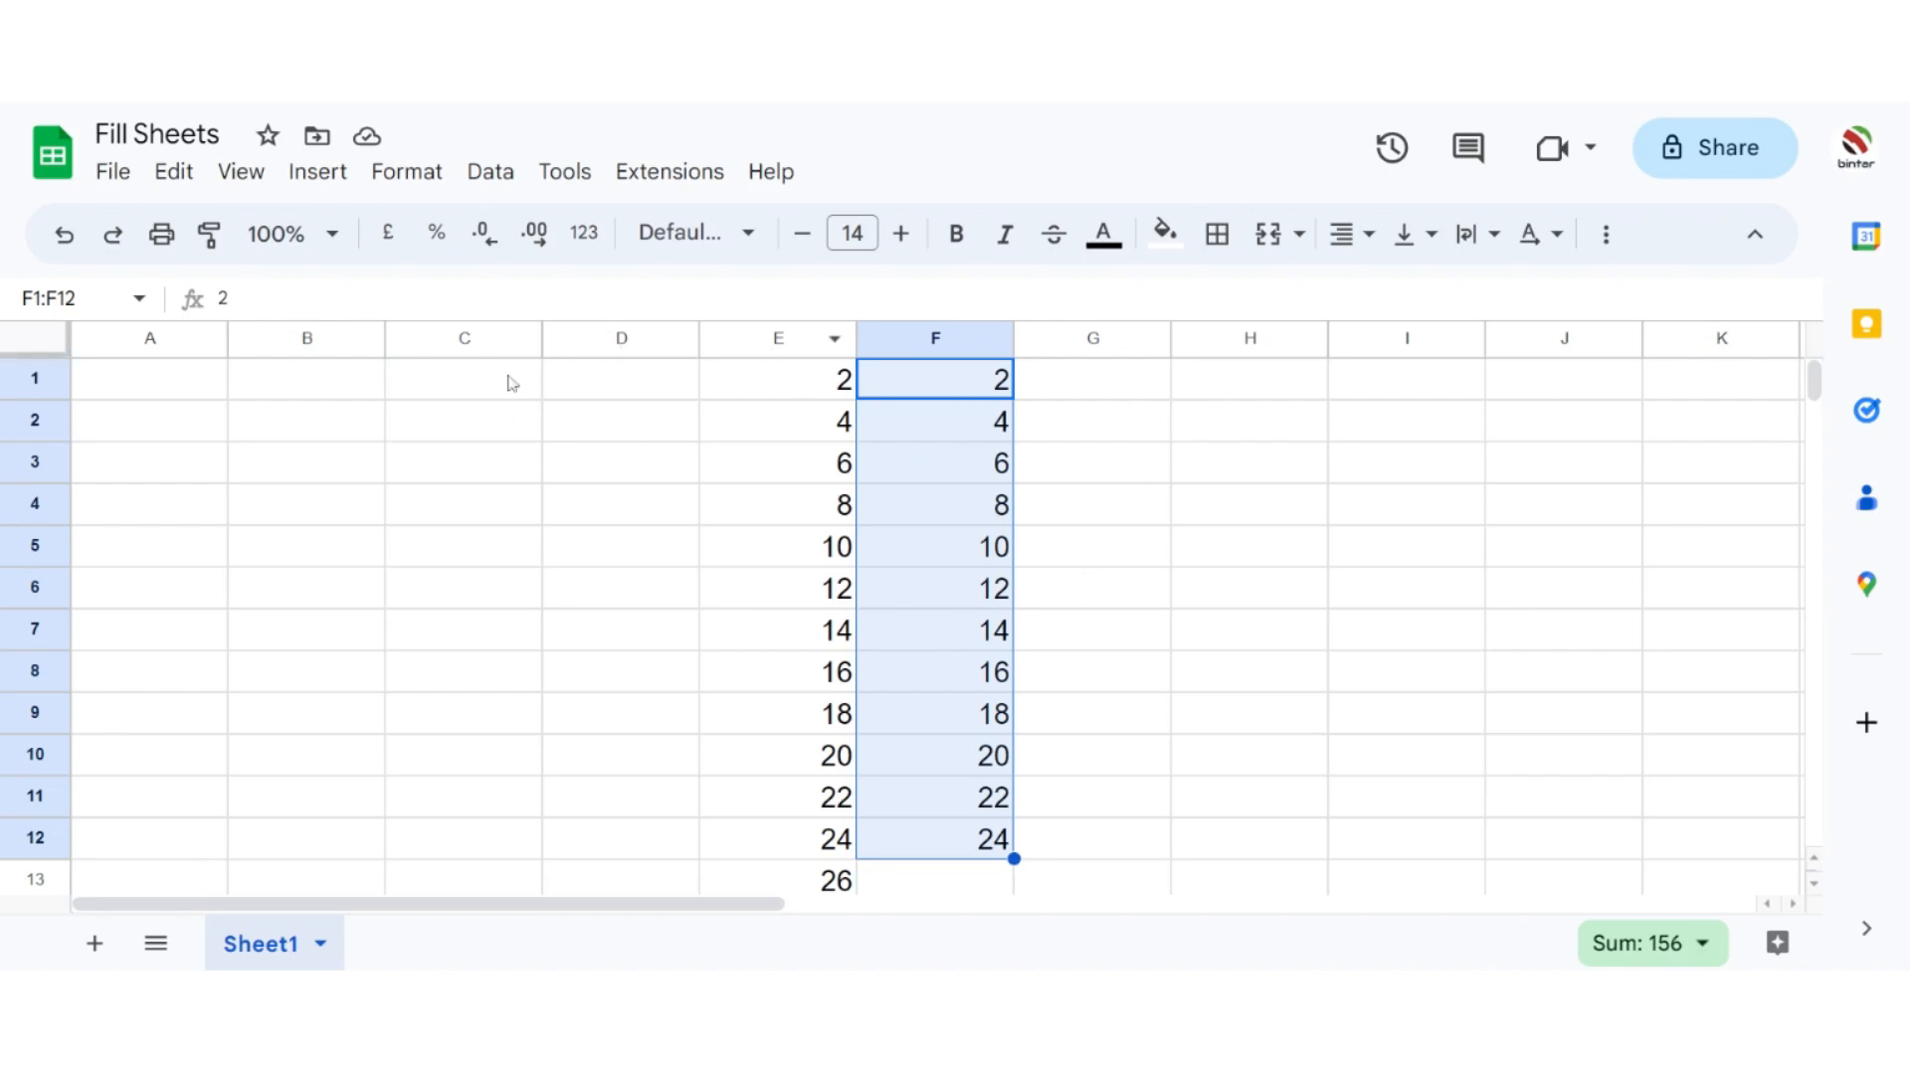
Step: Enter the date 02/06/2023 in cell B1
left_click(337, 385)
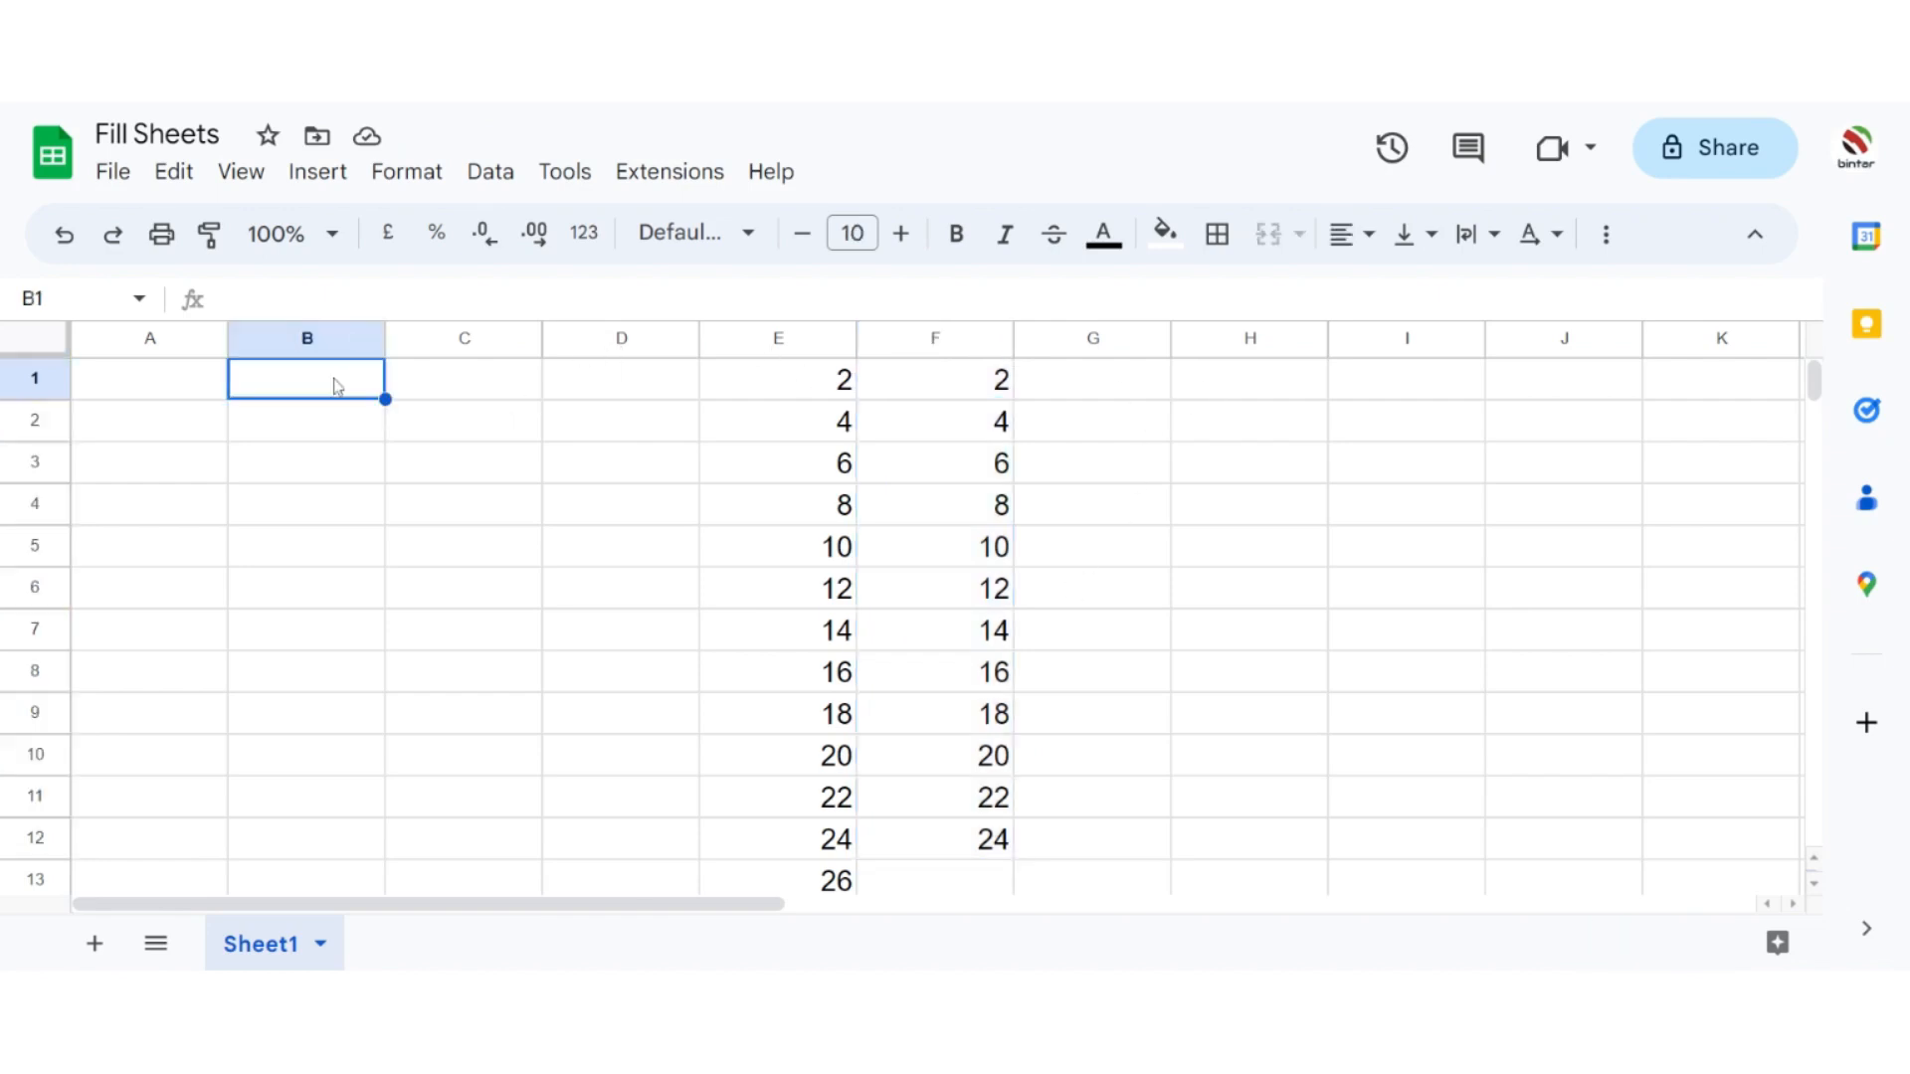
type("02")
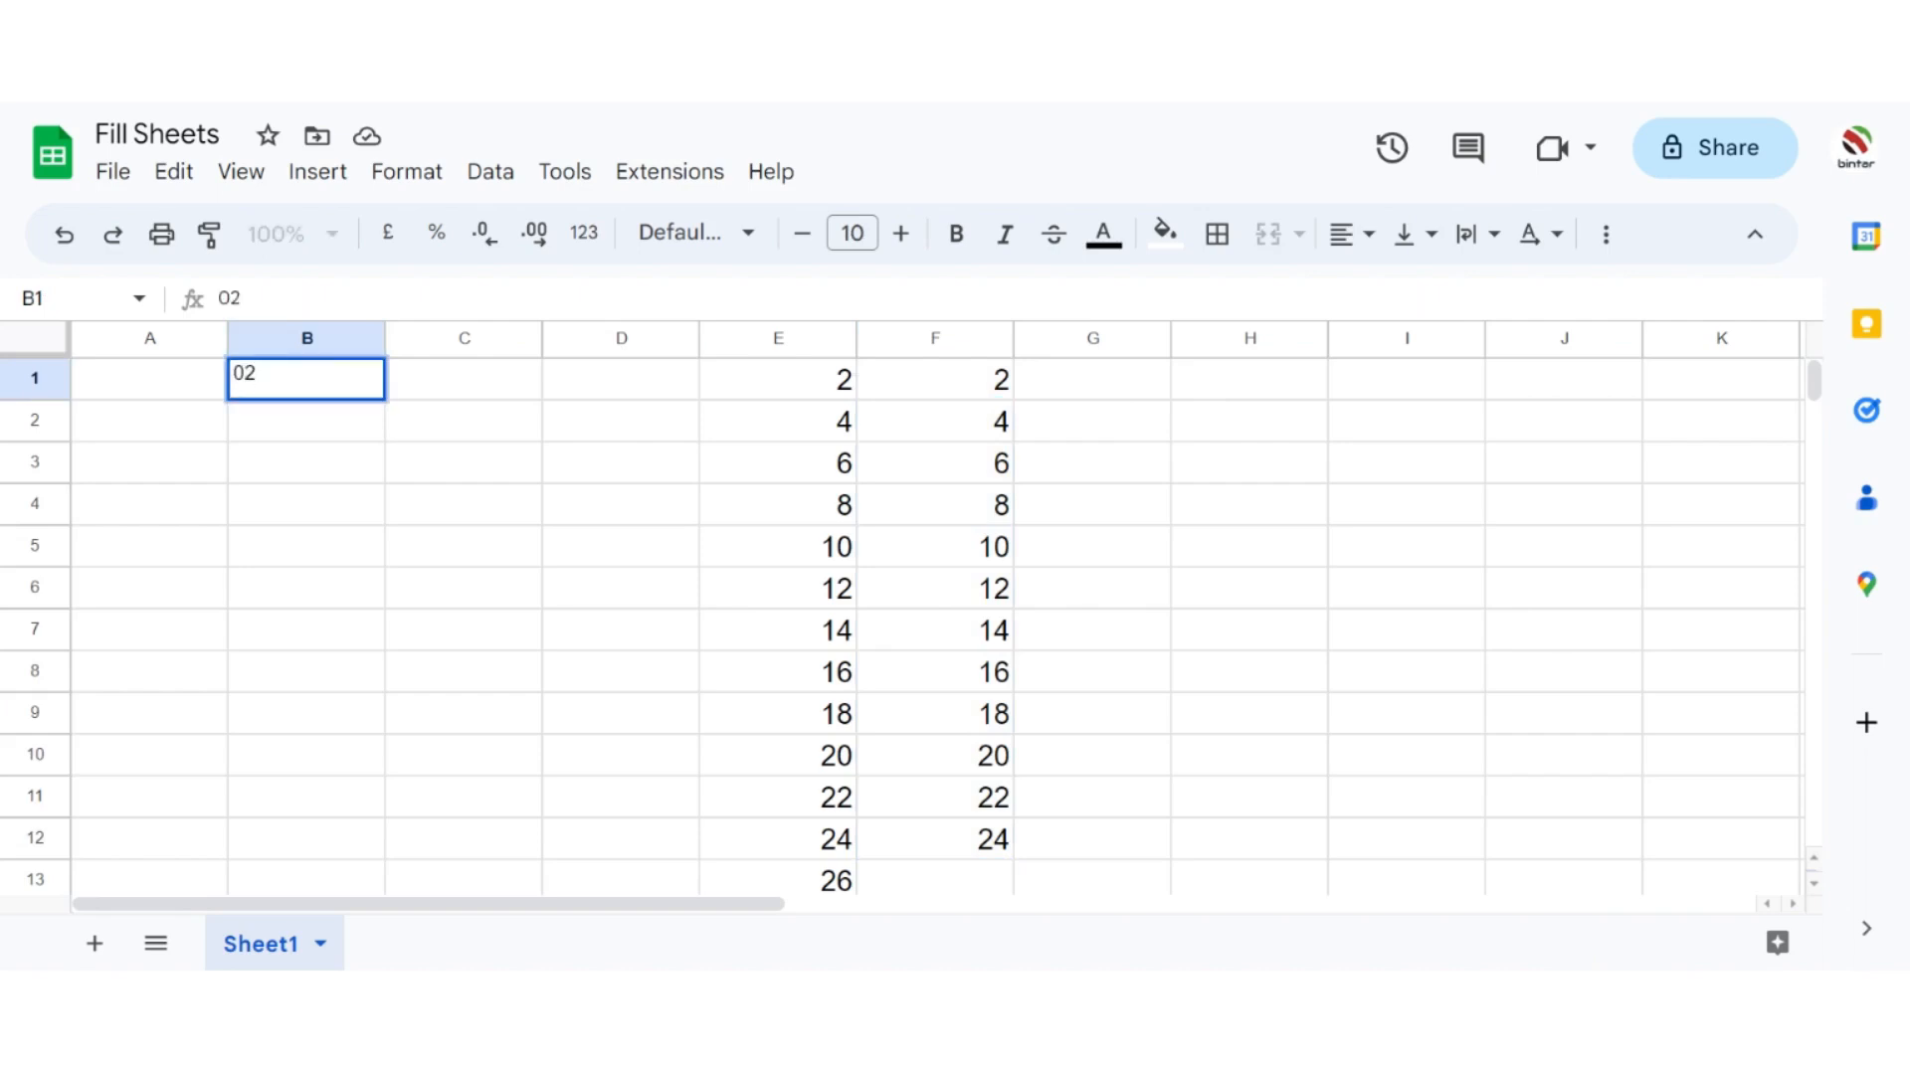
type("/06/2023")
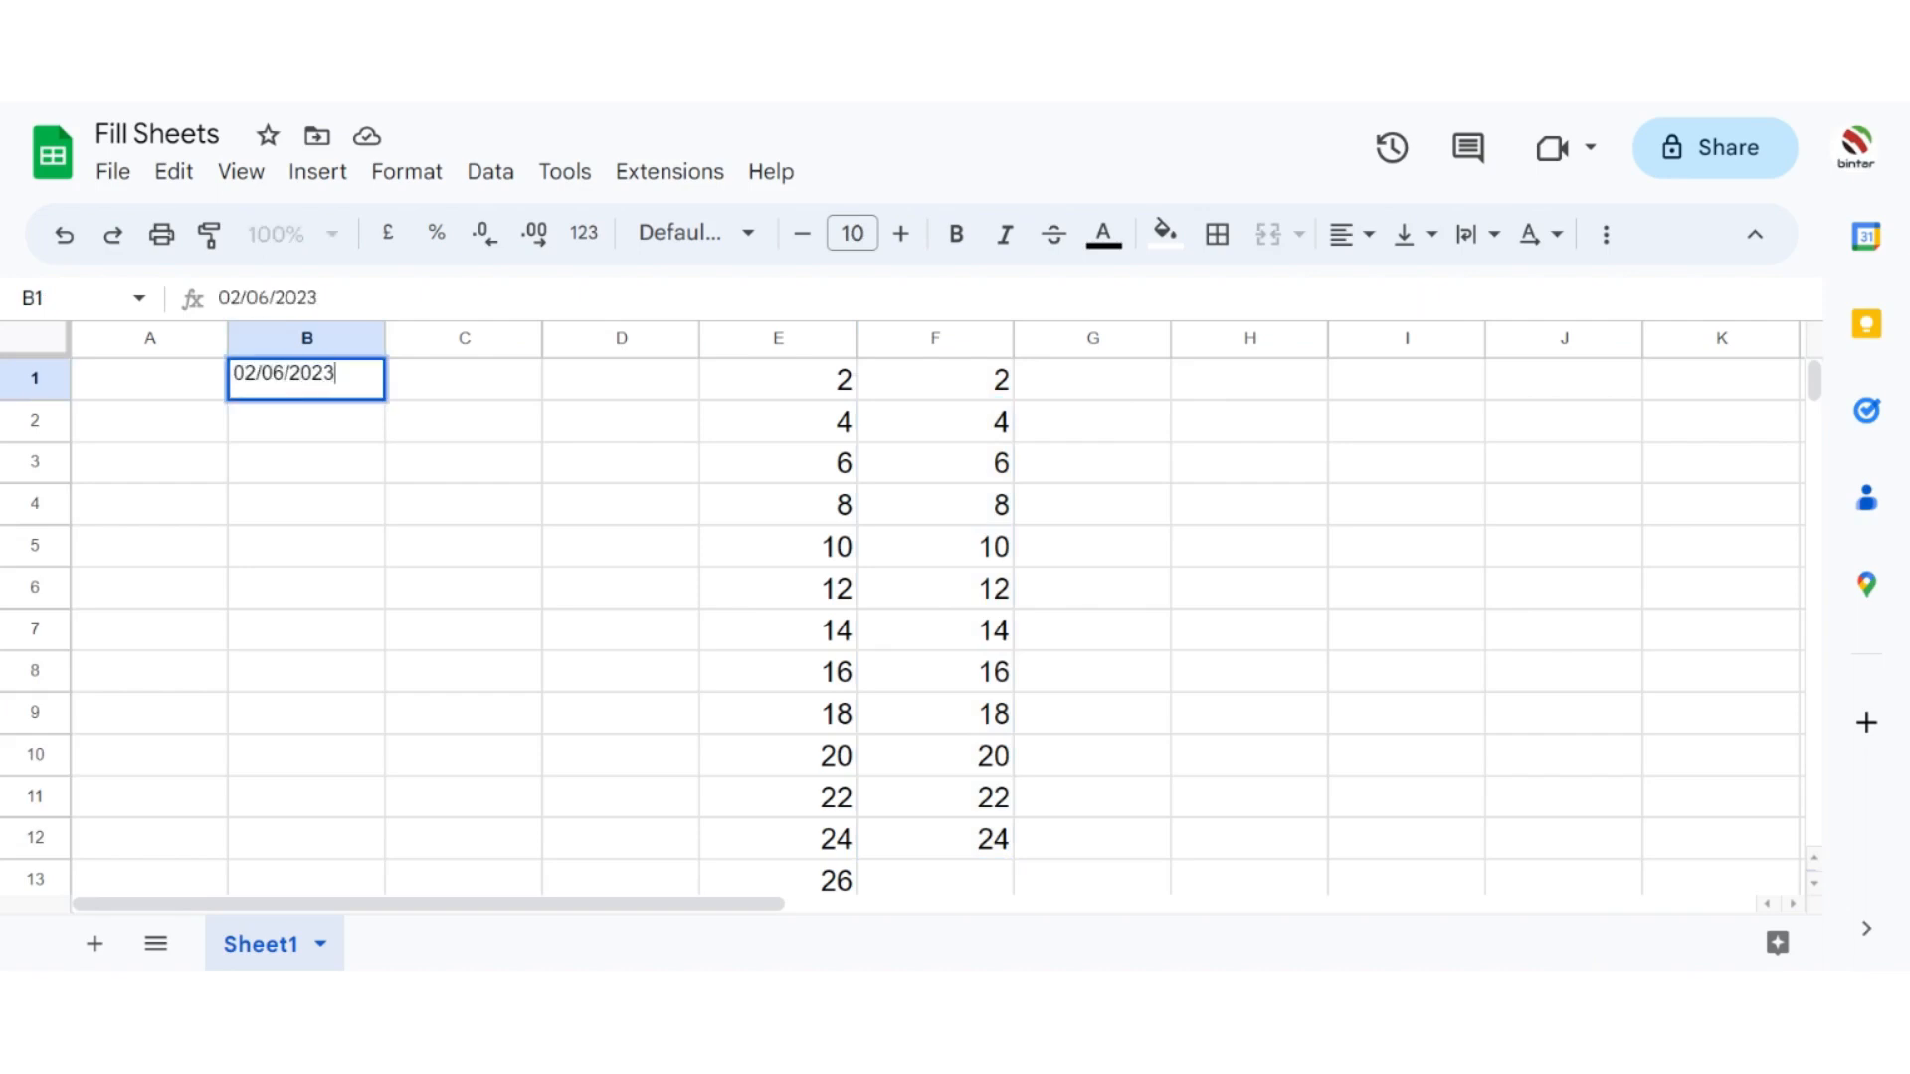
left_click(398, 468)
left_click(313, 383)
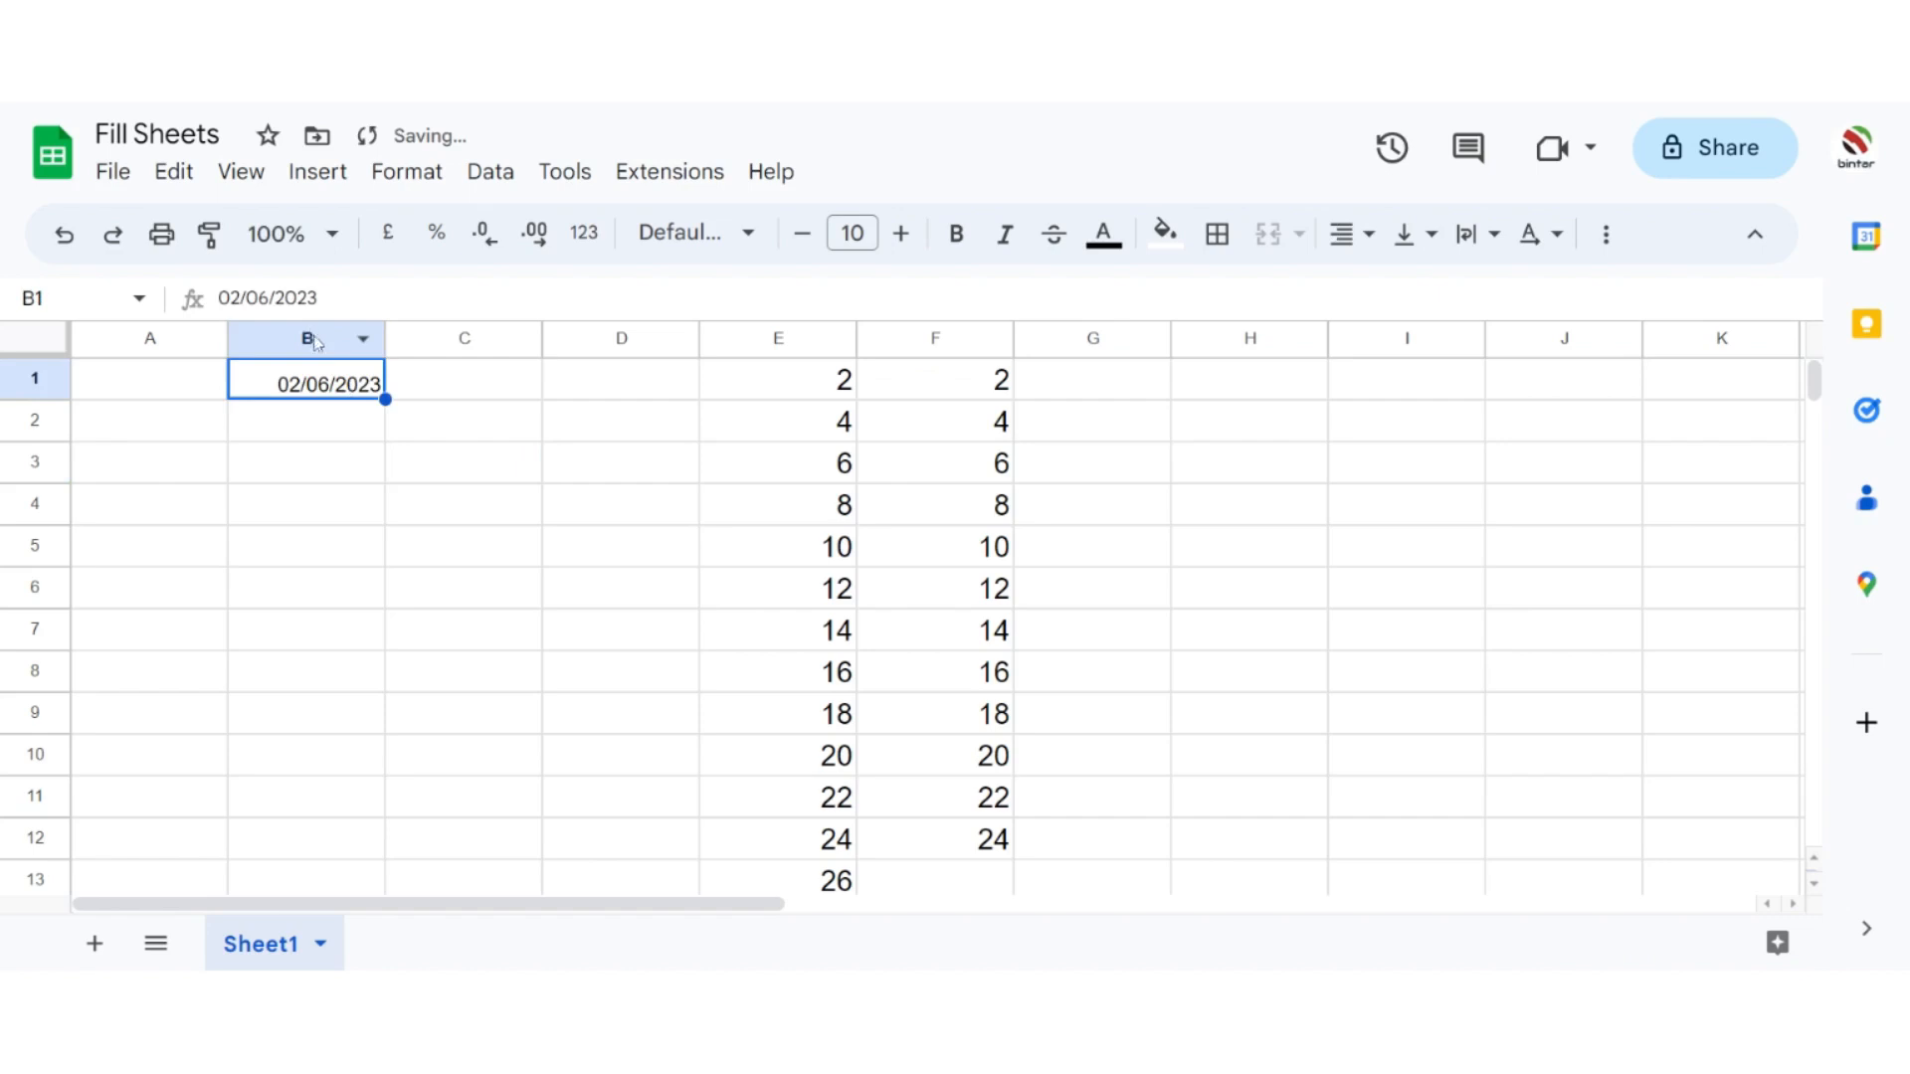
Step: Set the font size of column B to 14 and select the date cell B1
left_click(314, 342)
left_click(853, 233)
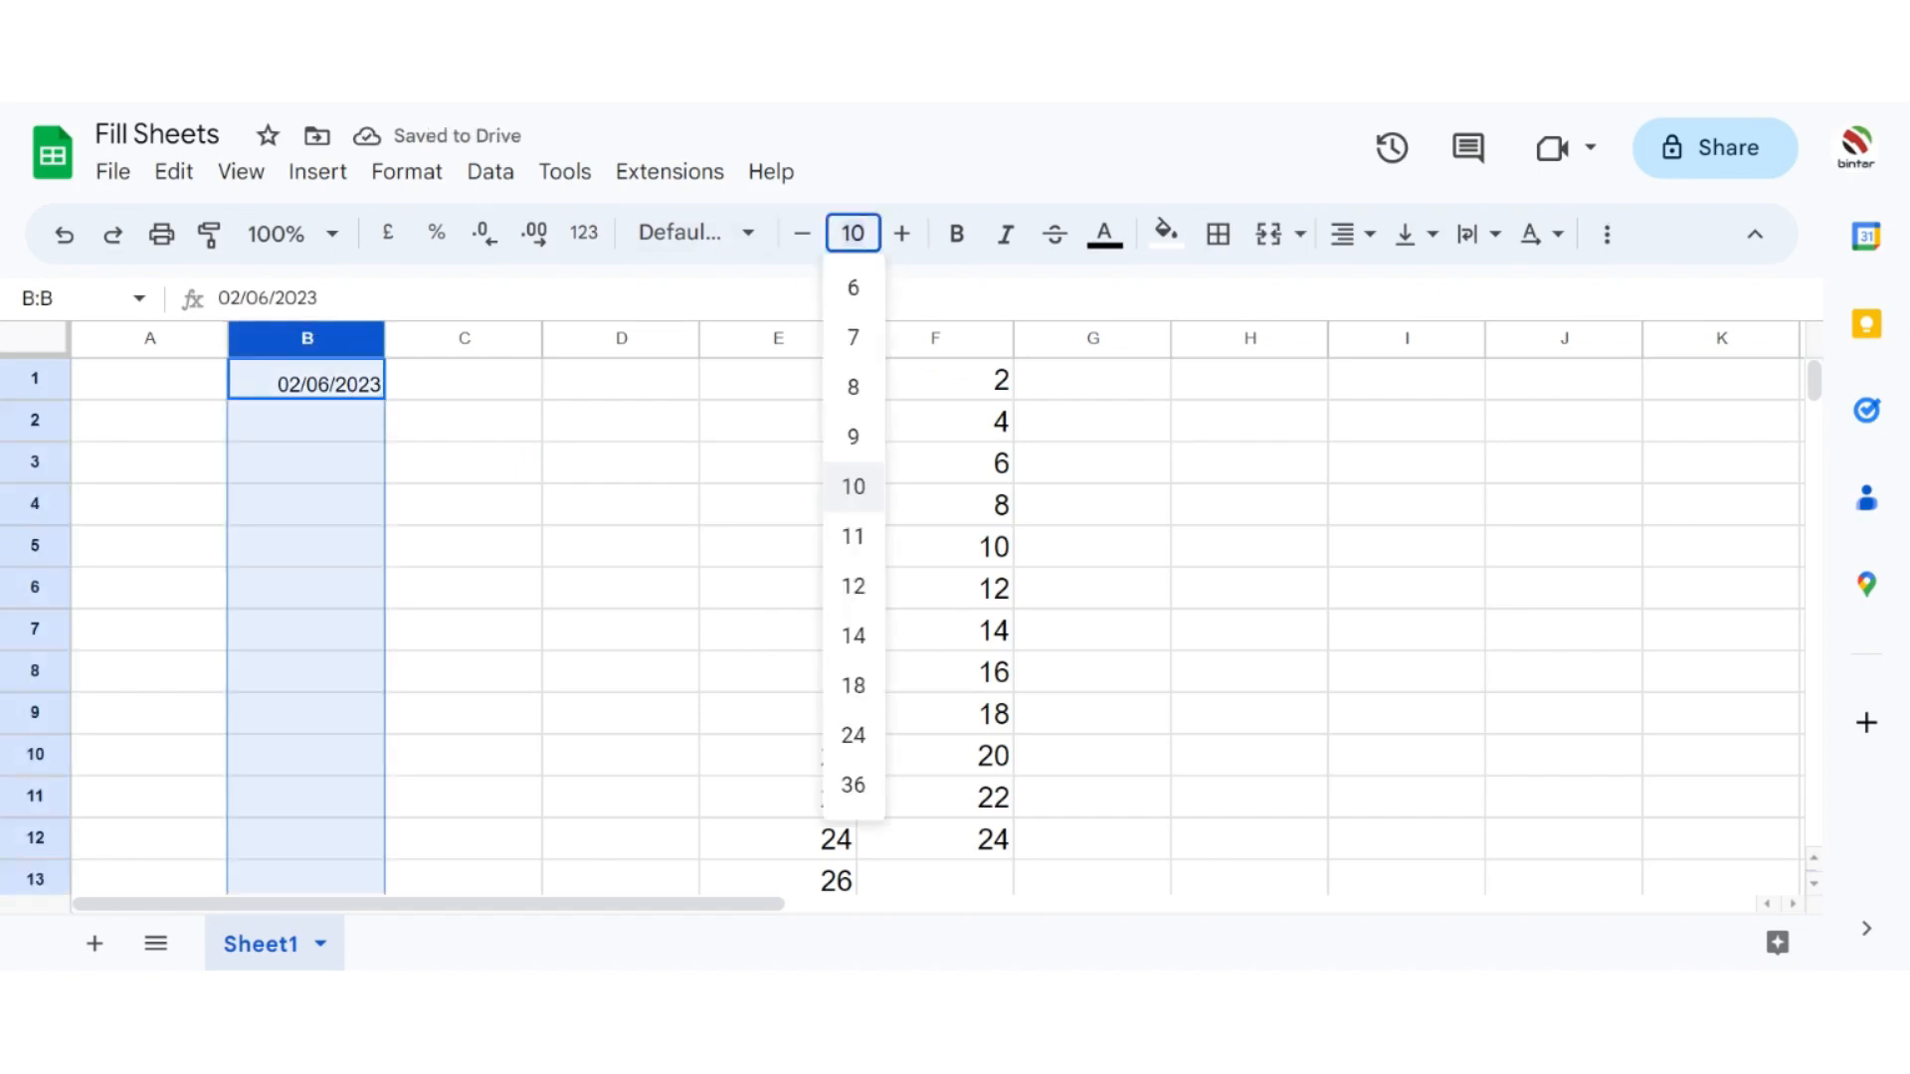
type("14")
key("Return")
left_click(669, 455)
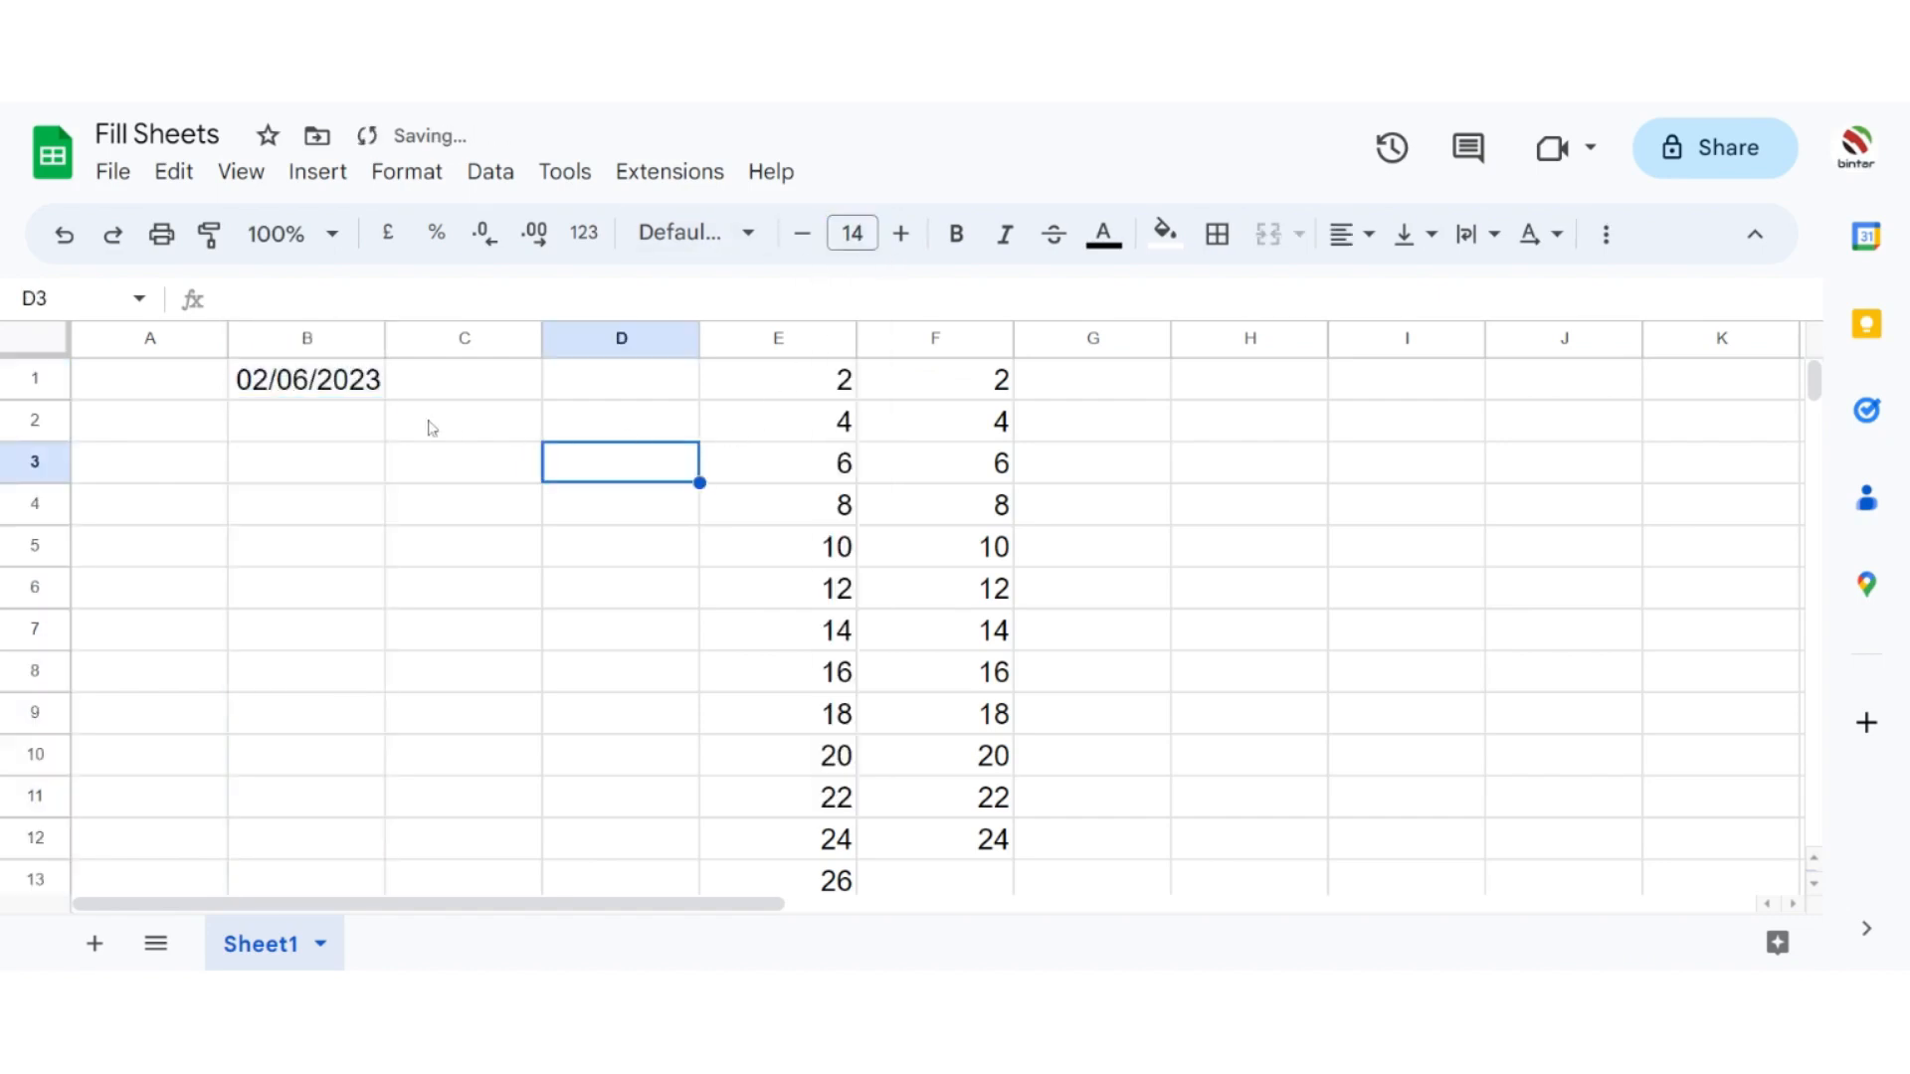
left_click(332, 388)
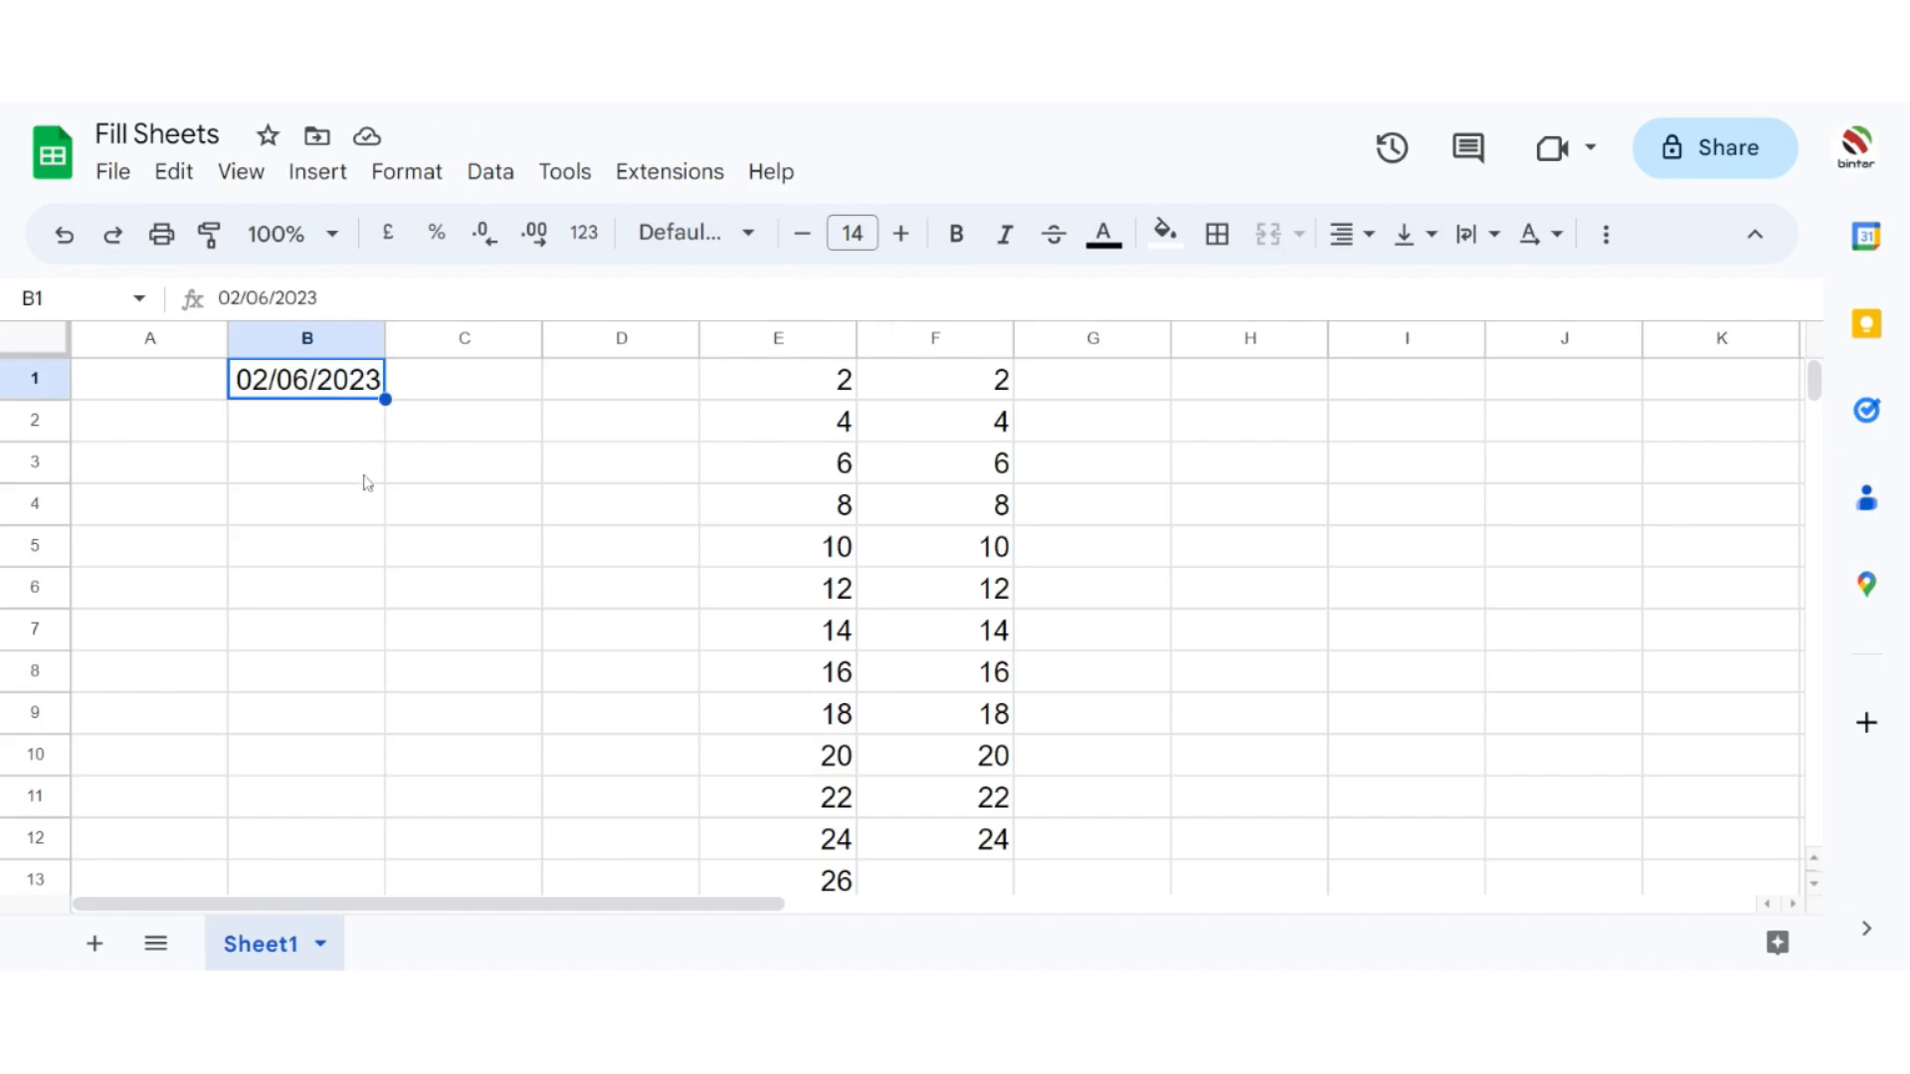
Step: Copy the date in B1 and paste it across B2:B11
key("ctrl+c")
left_click_drag(358, 431, 343, 807)
key("ctrl+v")
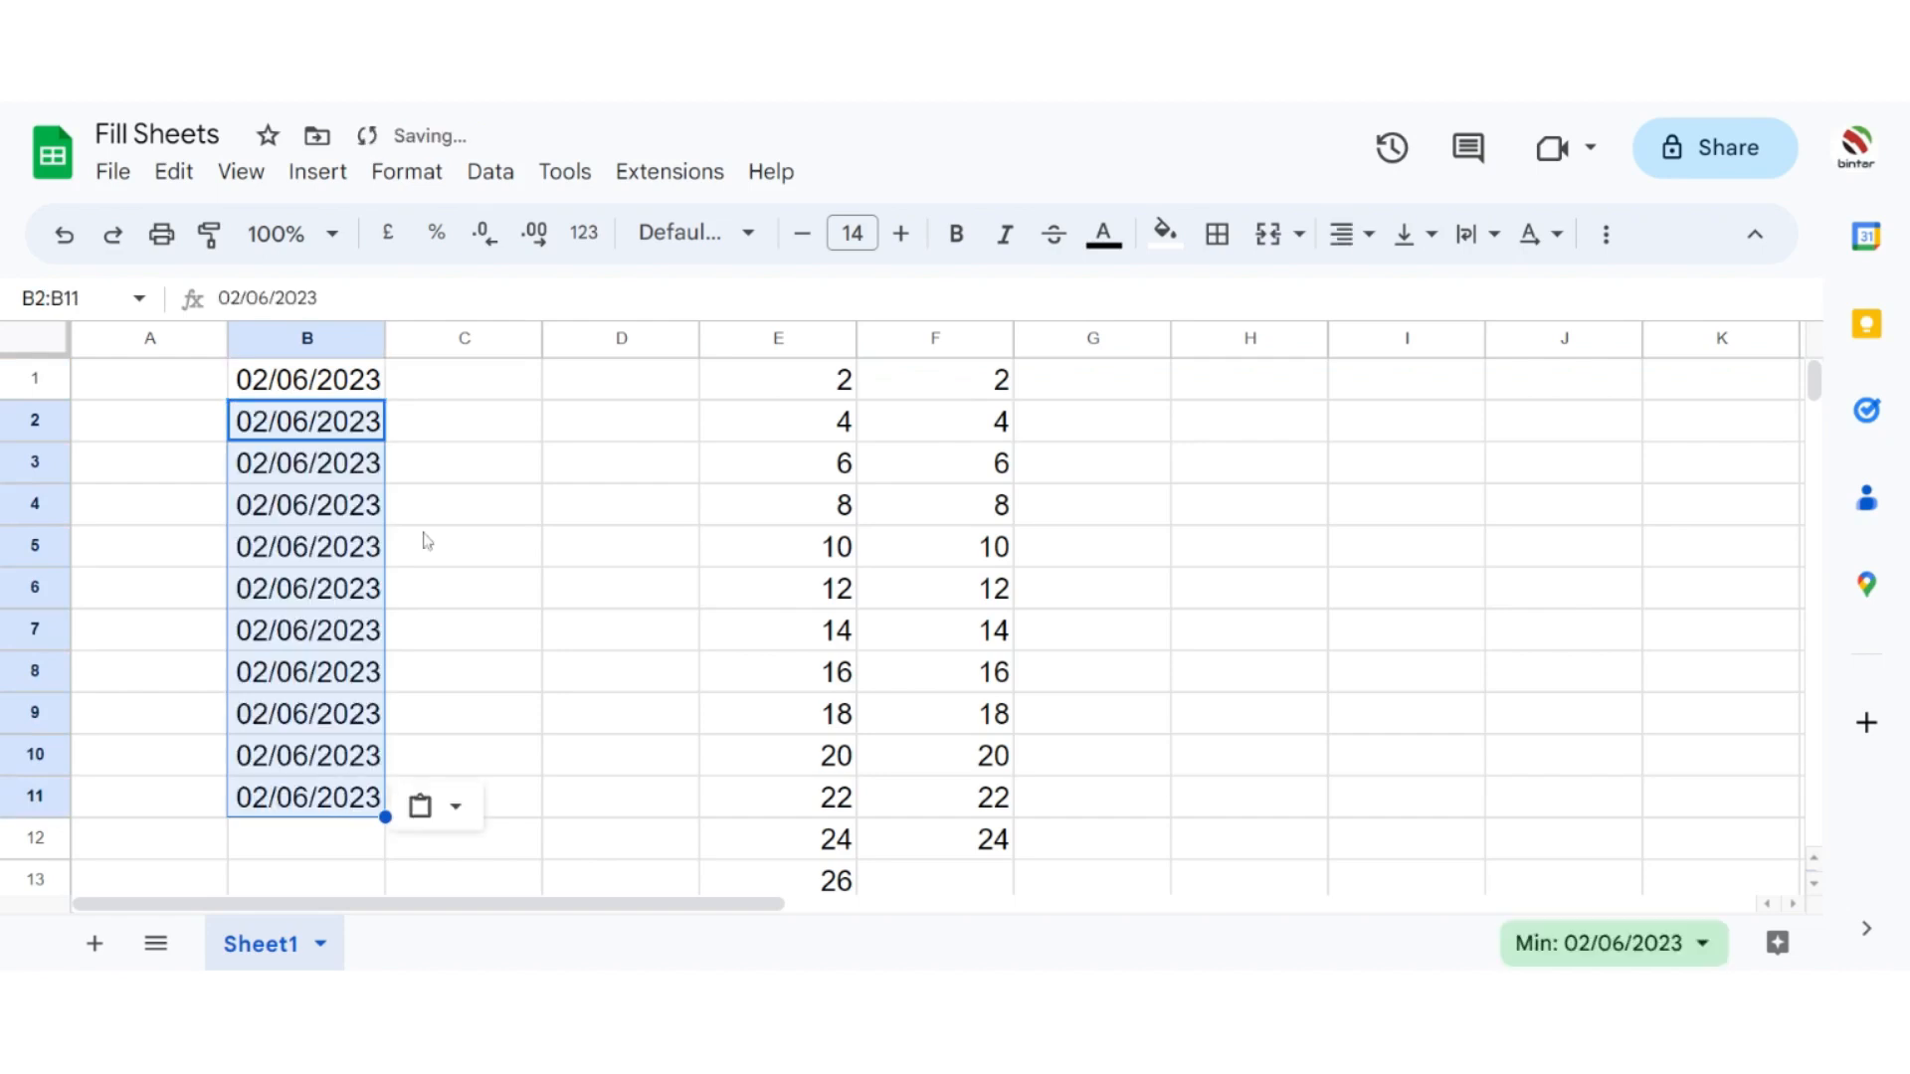
Step: Paste the date from B1 into C1 and fill it down as a daily date series through C11
left_click(343, 385)
left_click(427, 383)
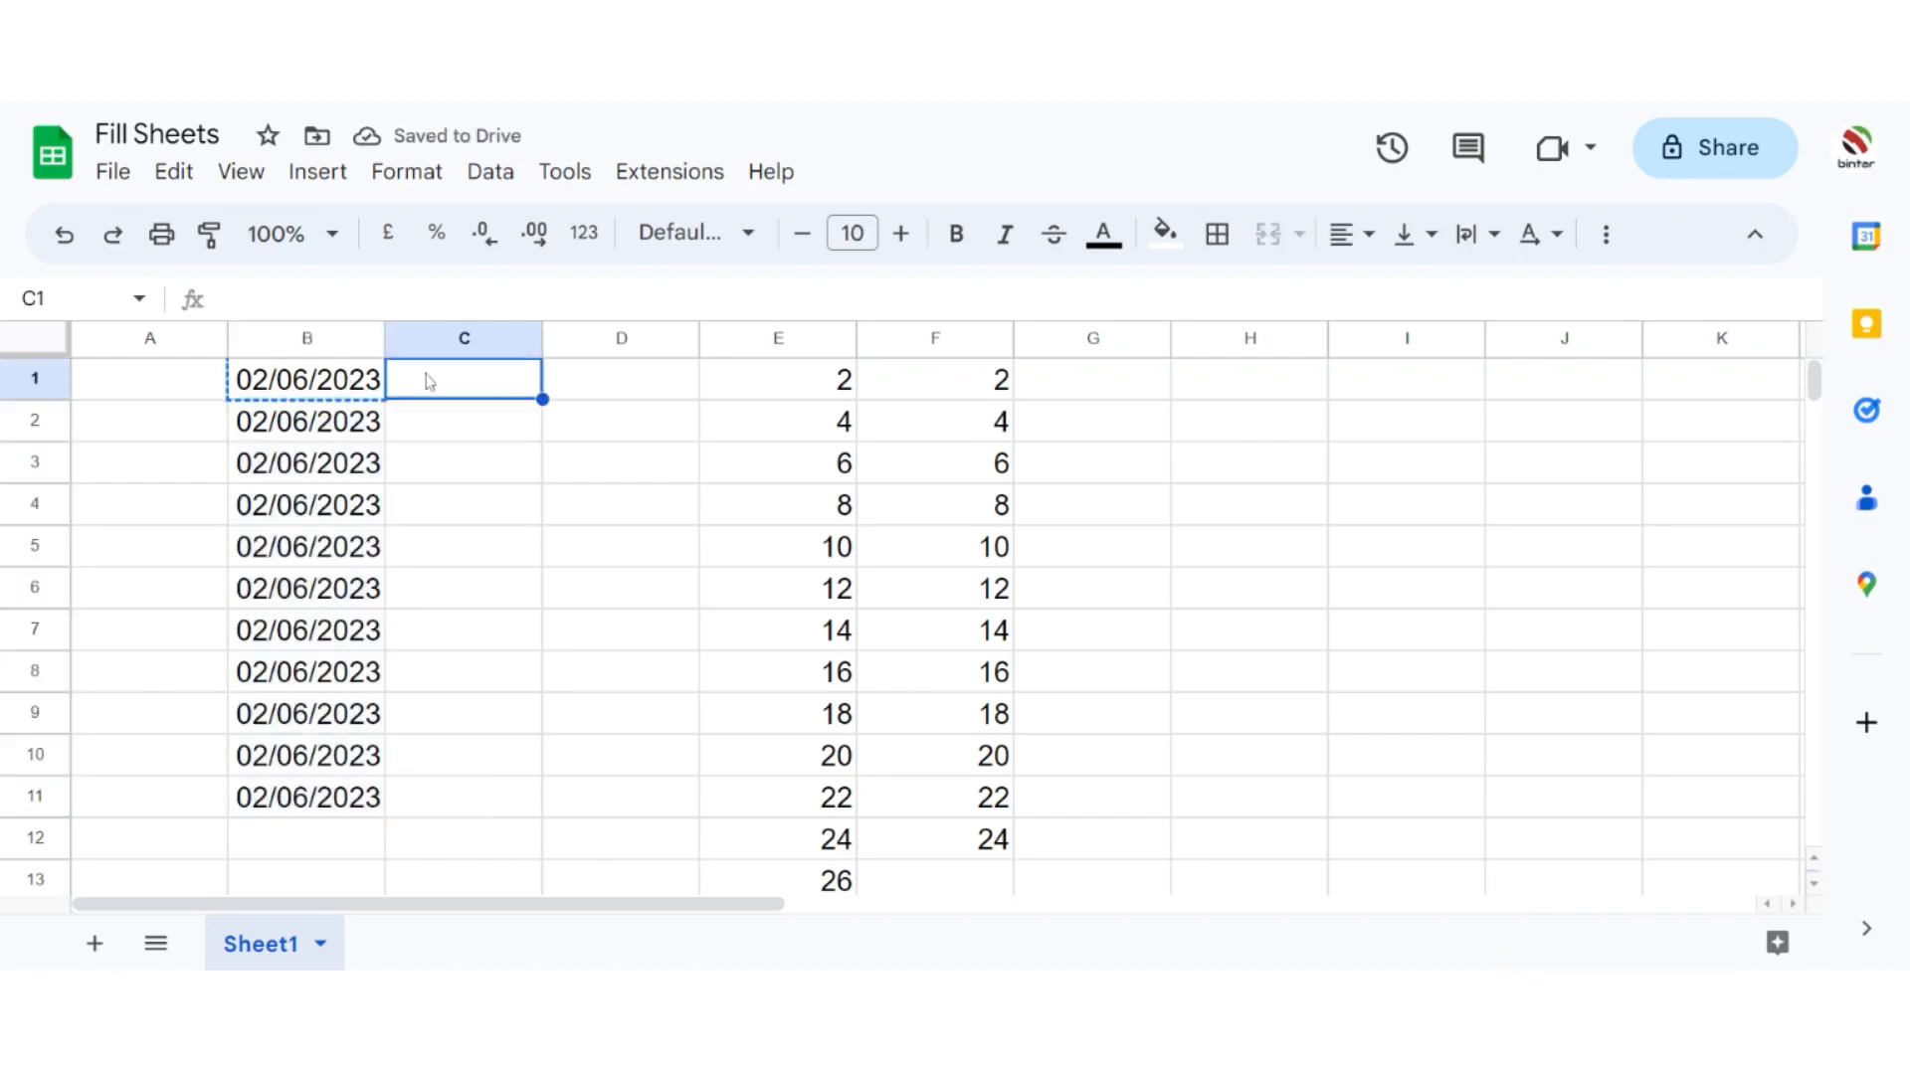
key("ctrl+v")
left_click(463, 435)
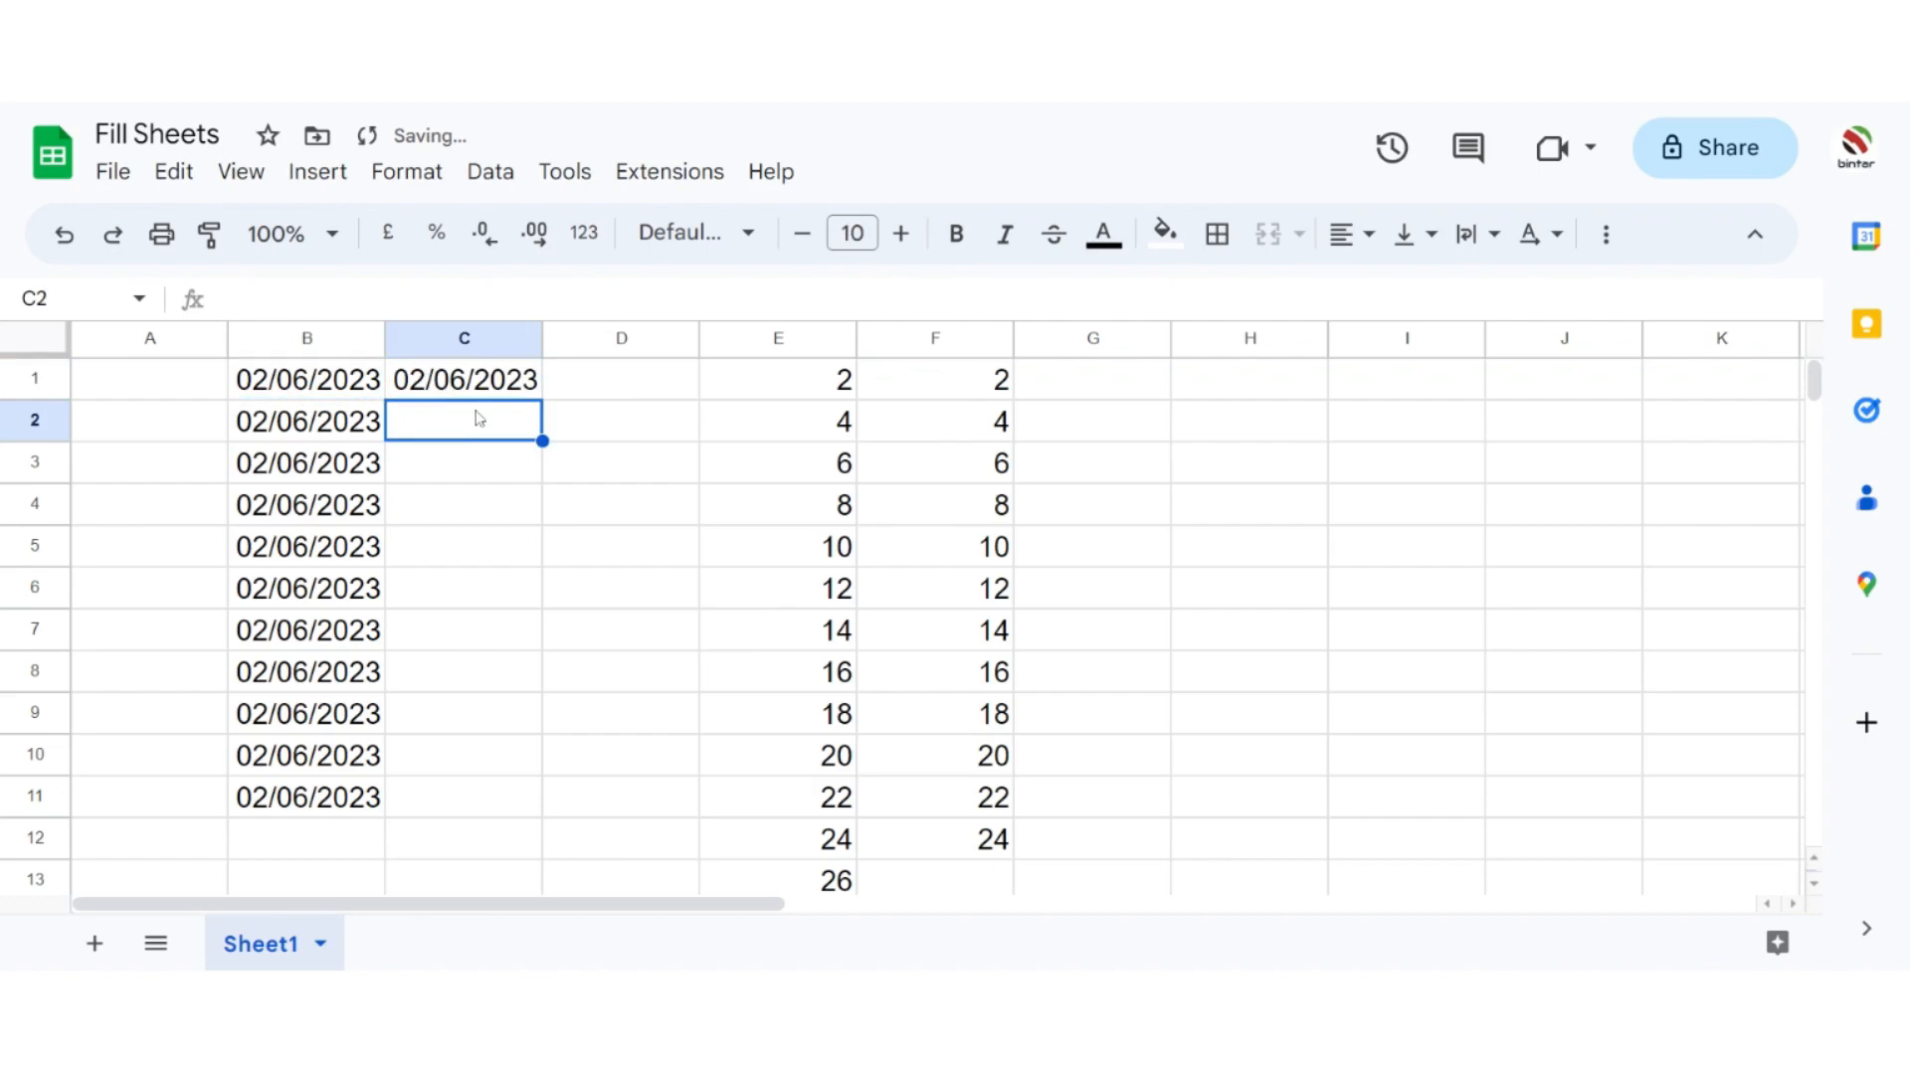
left_click(494, 468)
left_click(485, 397)
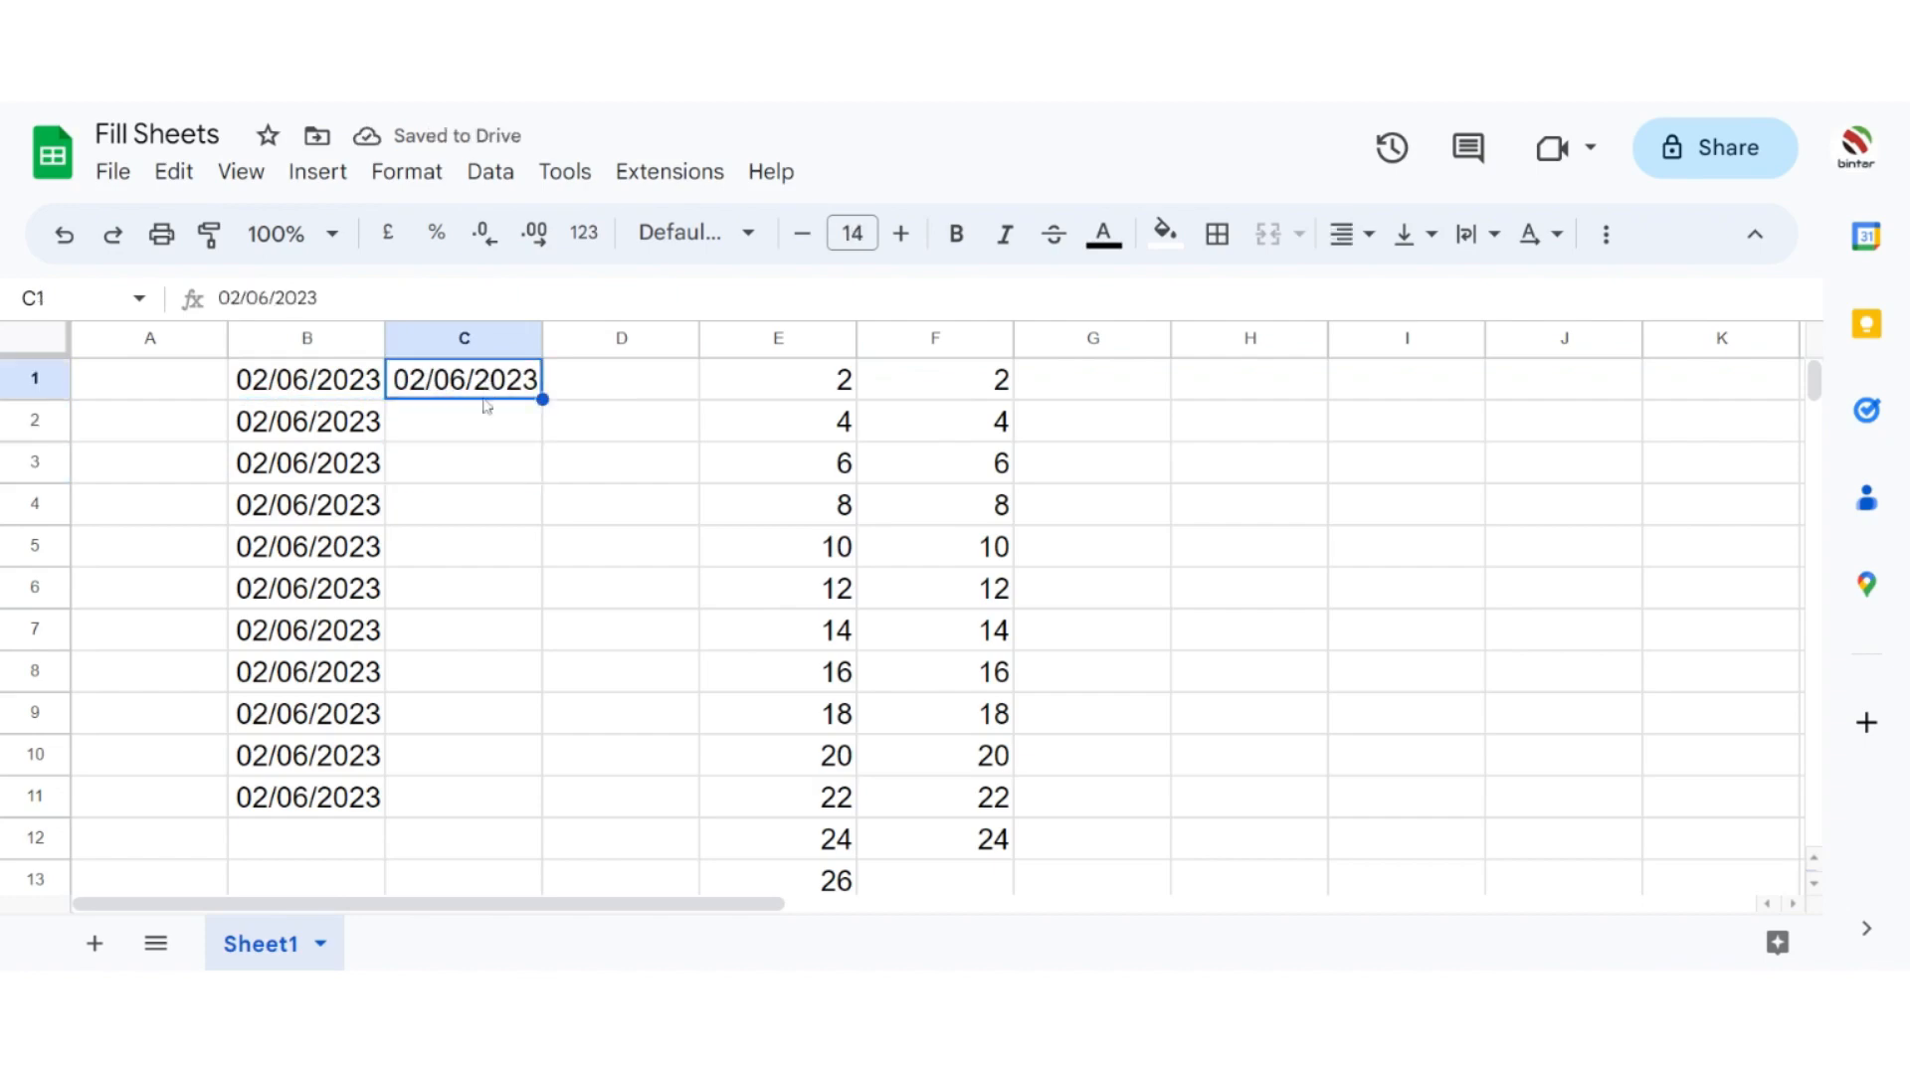
left_click_drag(542, 399, 544, 811)
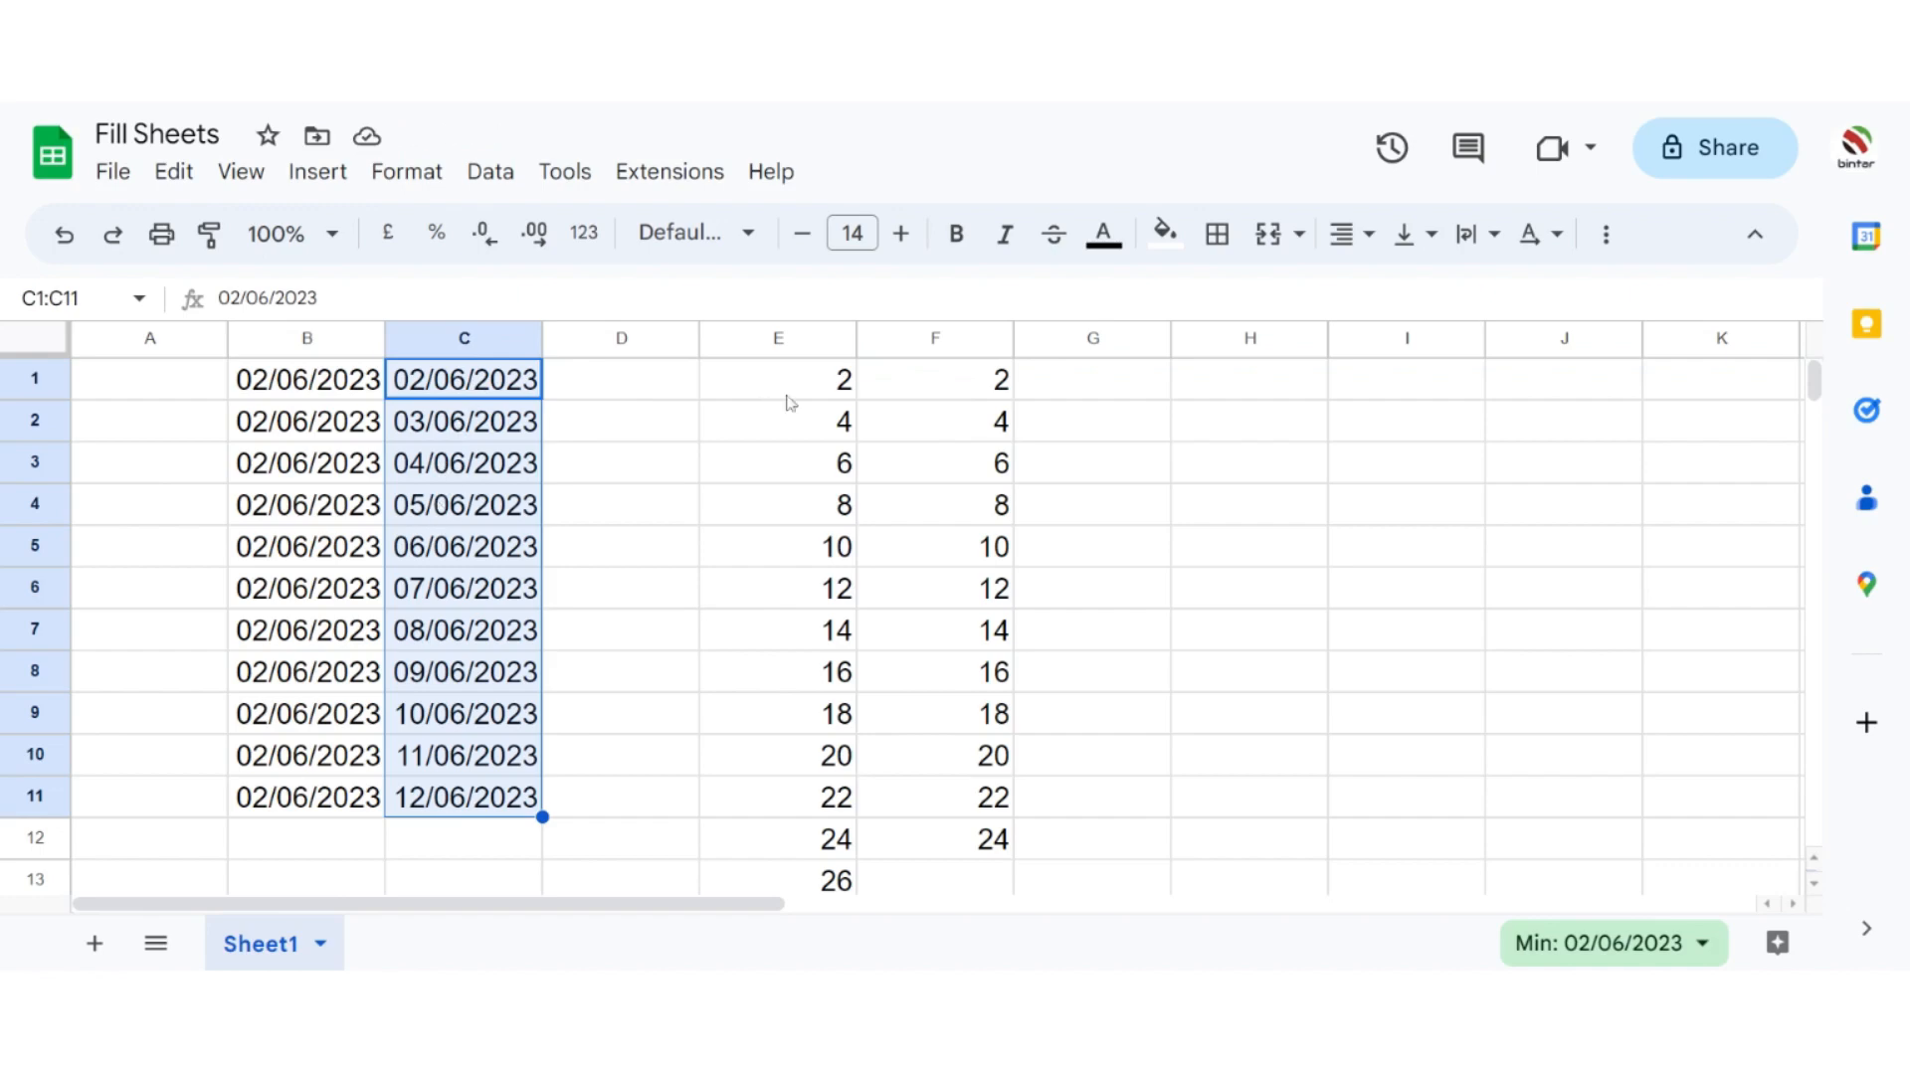
Step: Clear the contents of columns E:G and enter 1 and 2 in cells E1 and E2
left_click_drag(823, 341, 1045, 375)
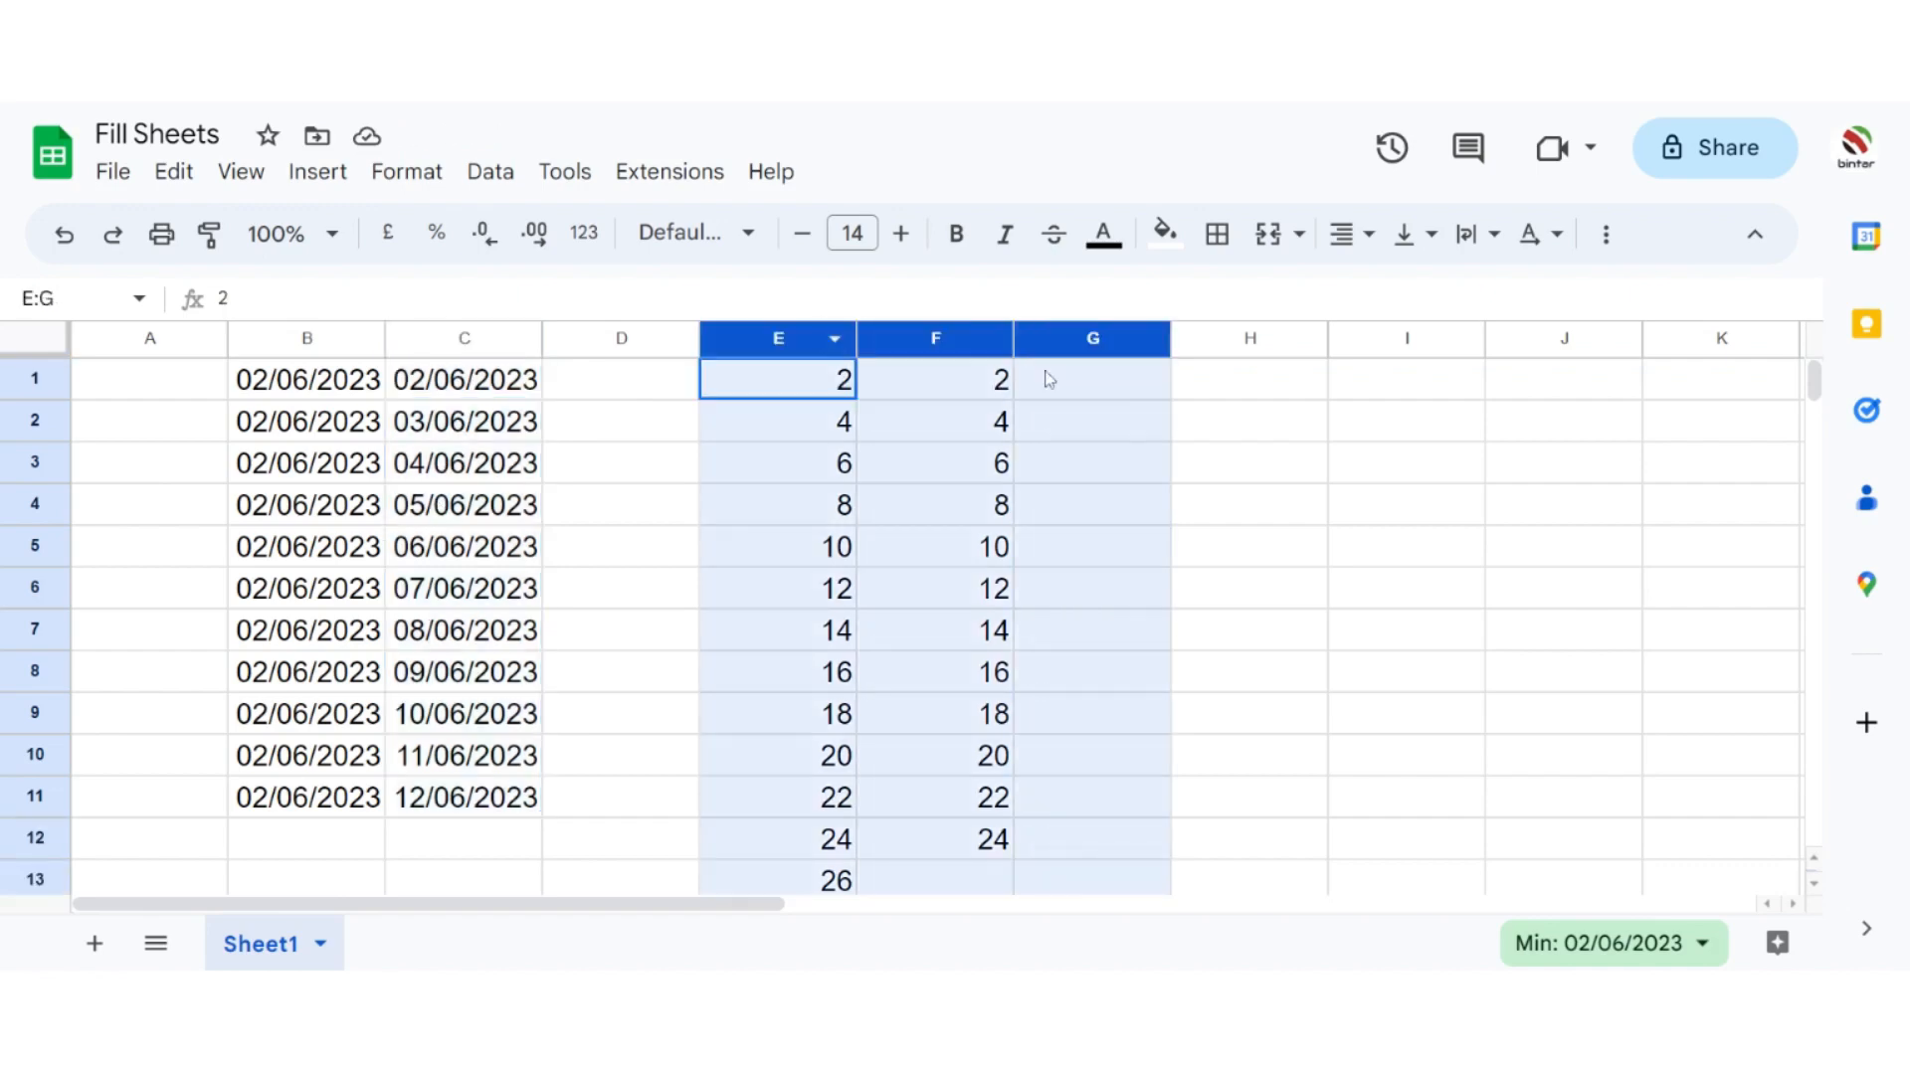
key("Delete")
left_click(823, 384)
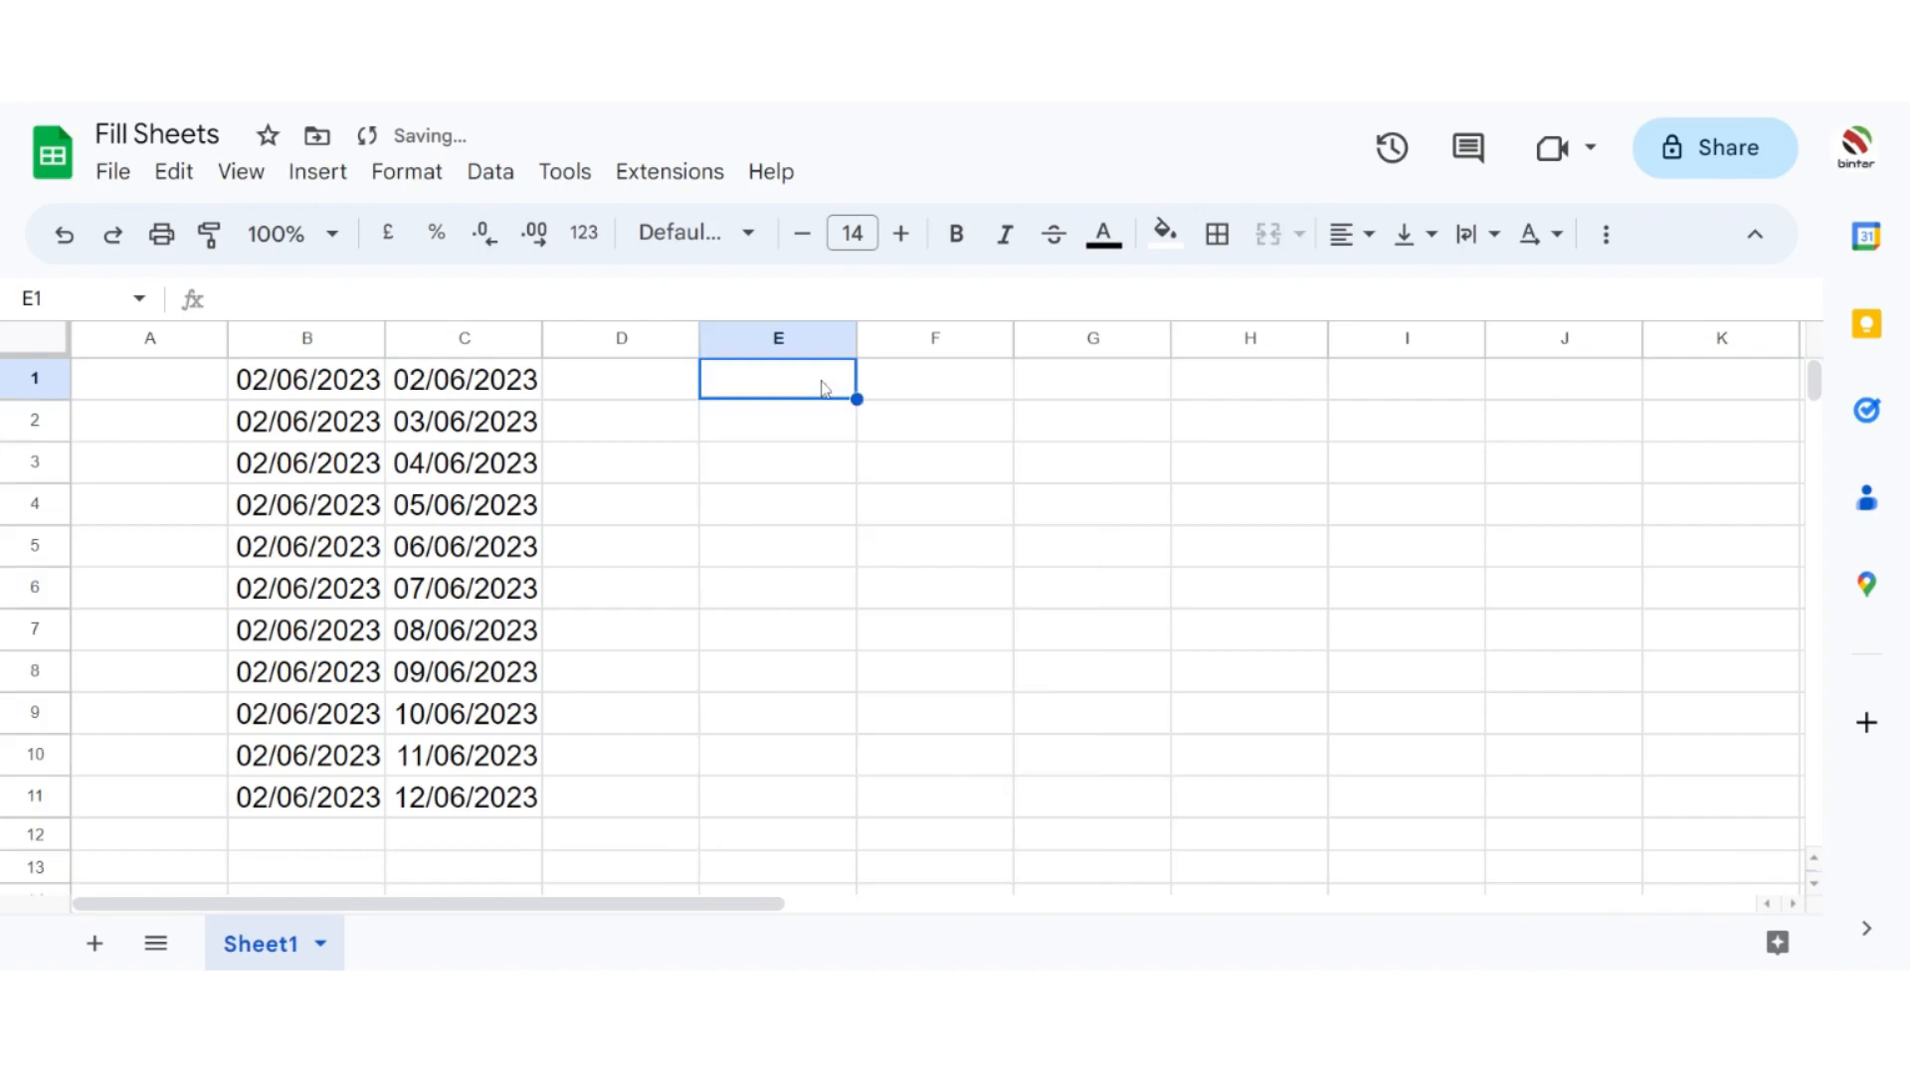
type("1")
key("Return")
type("2")
left_click(920, 513)
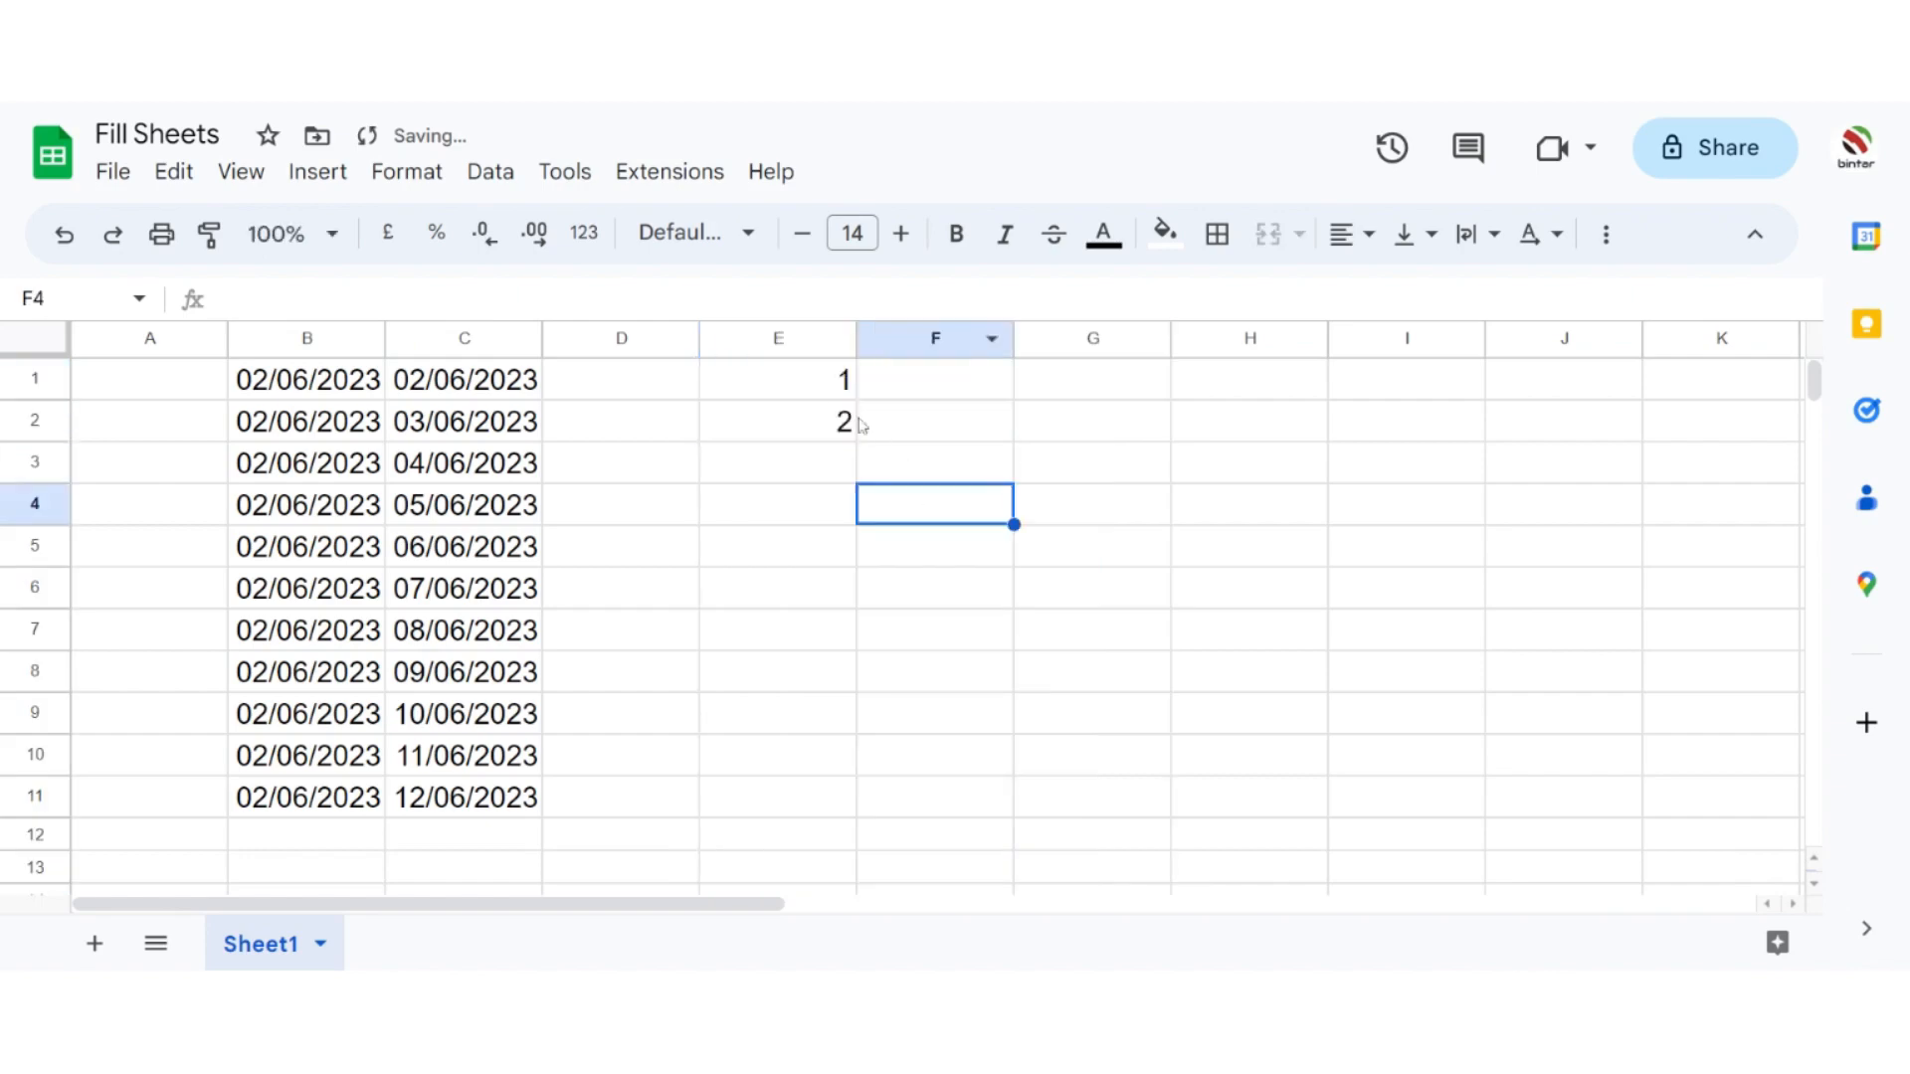
Step: Fill the series from E1:E2 down through E11 and clear cell E11
left_click_drag(814, 388, 856, 804)
left_click(806, 814)
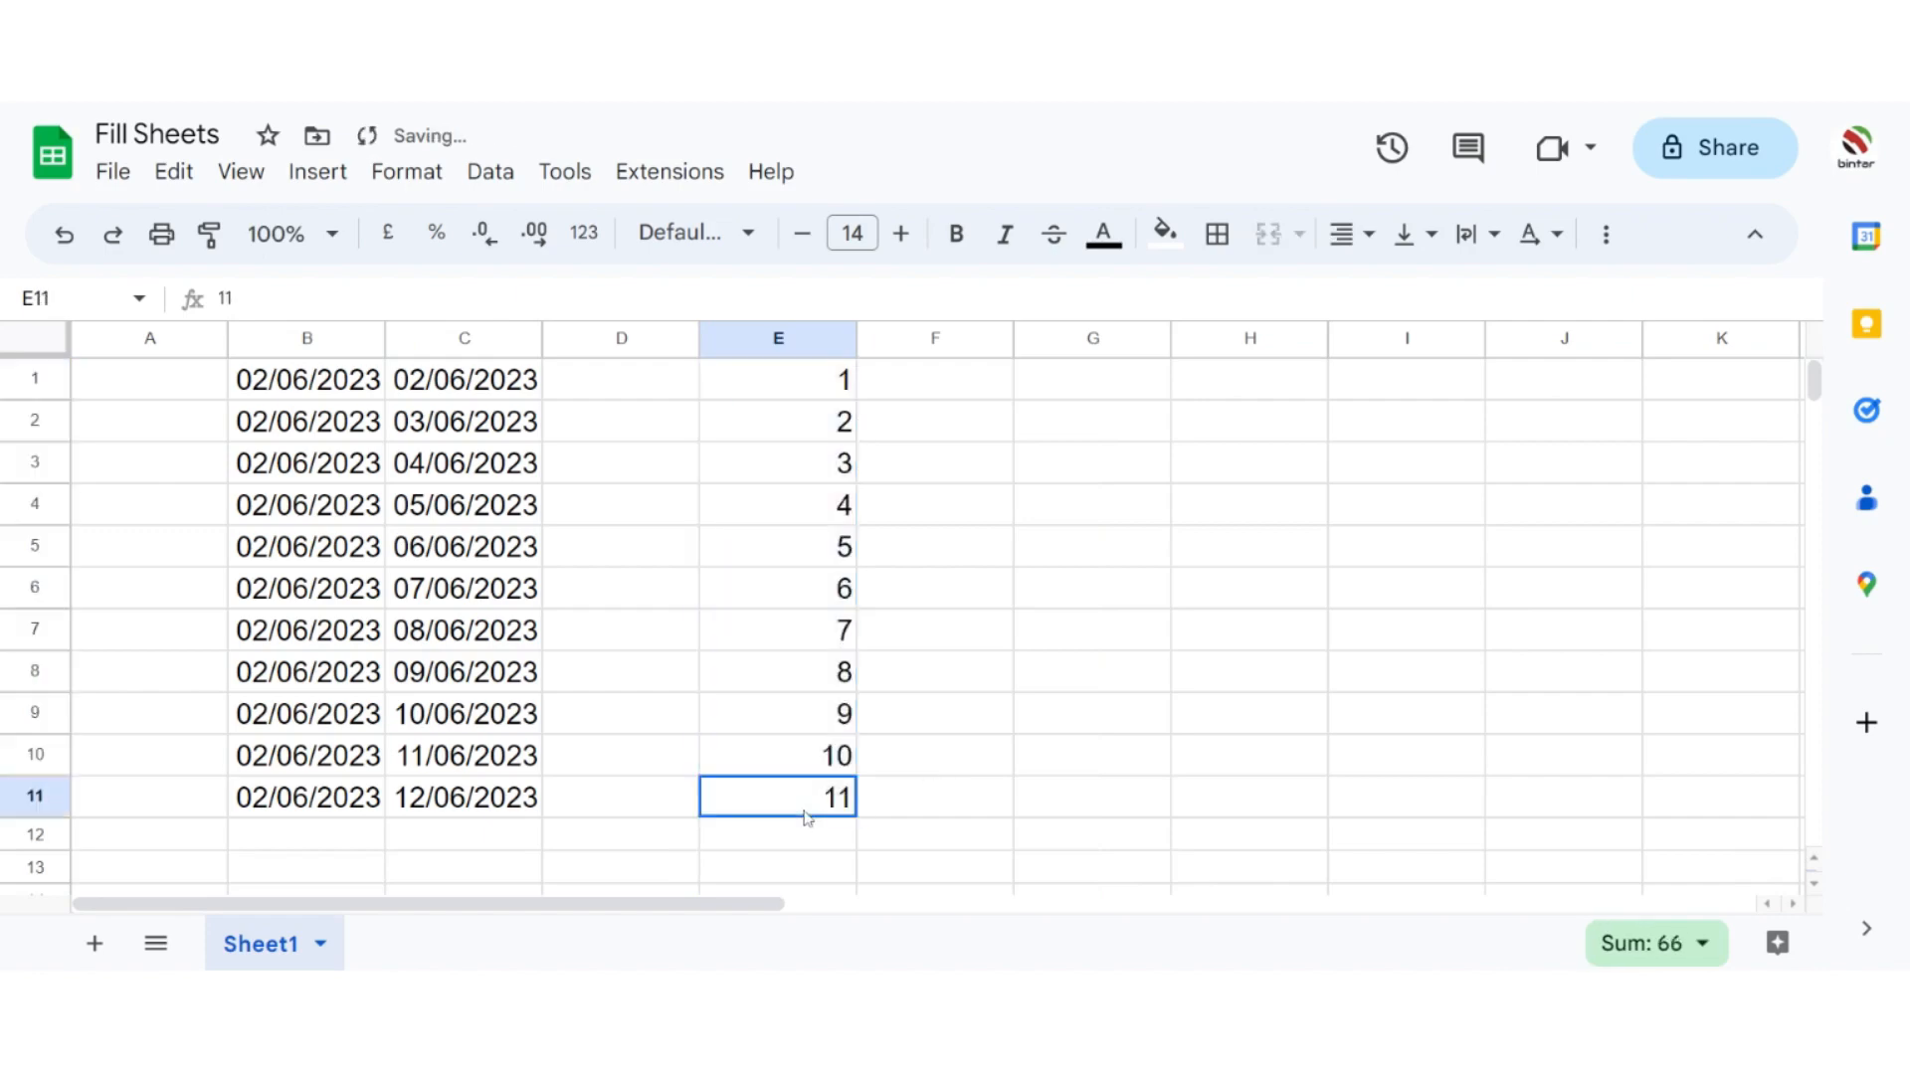
key("Delete")
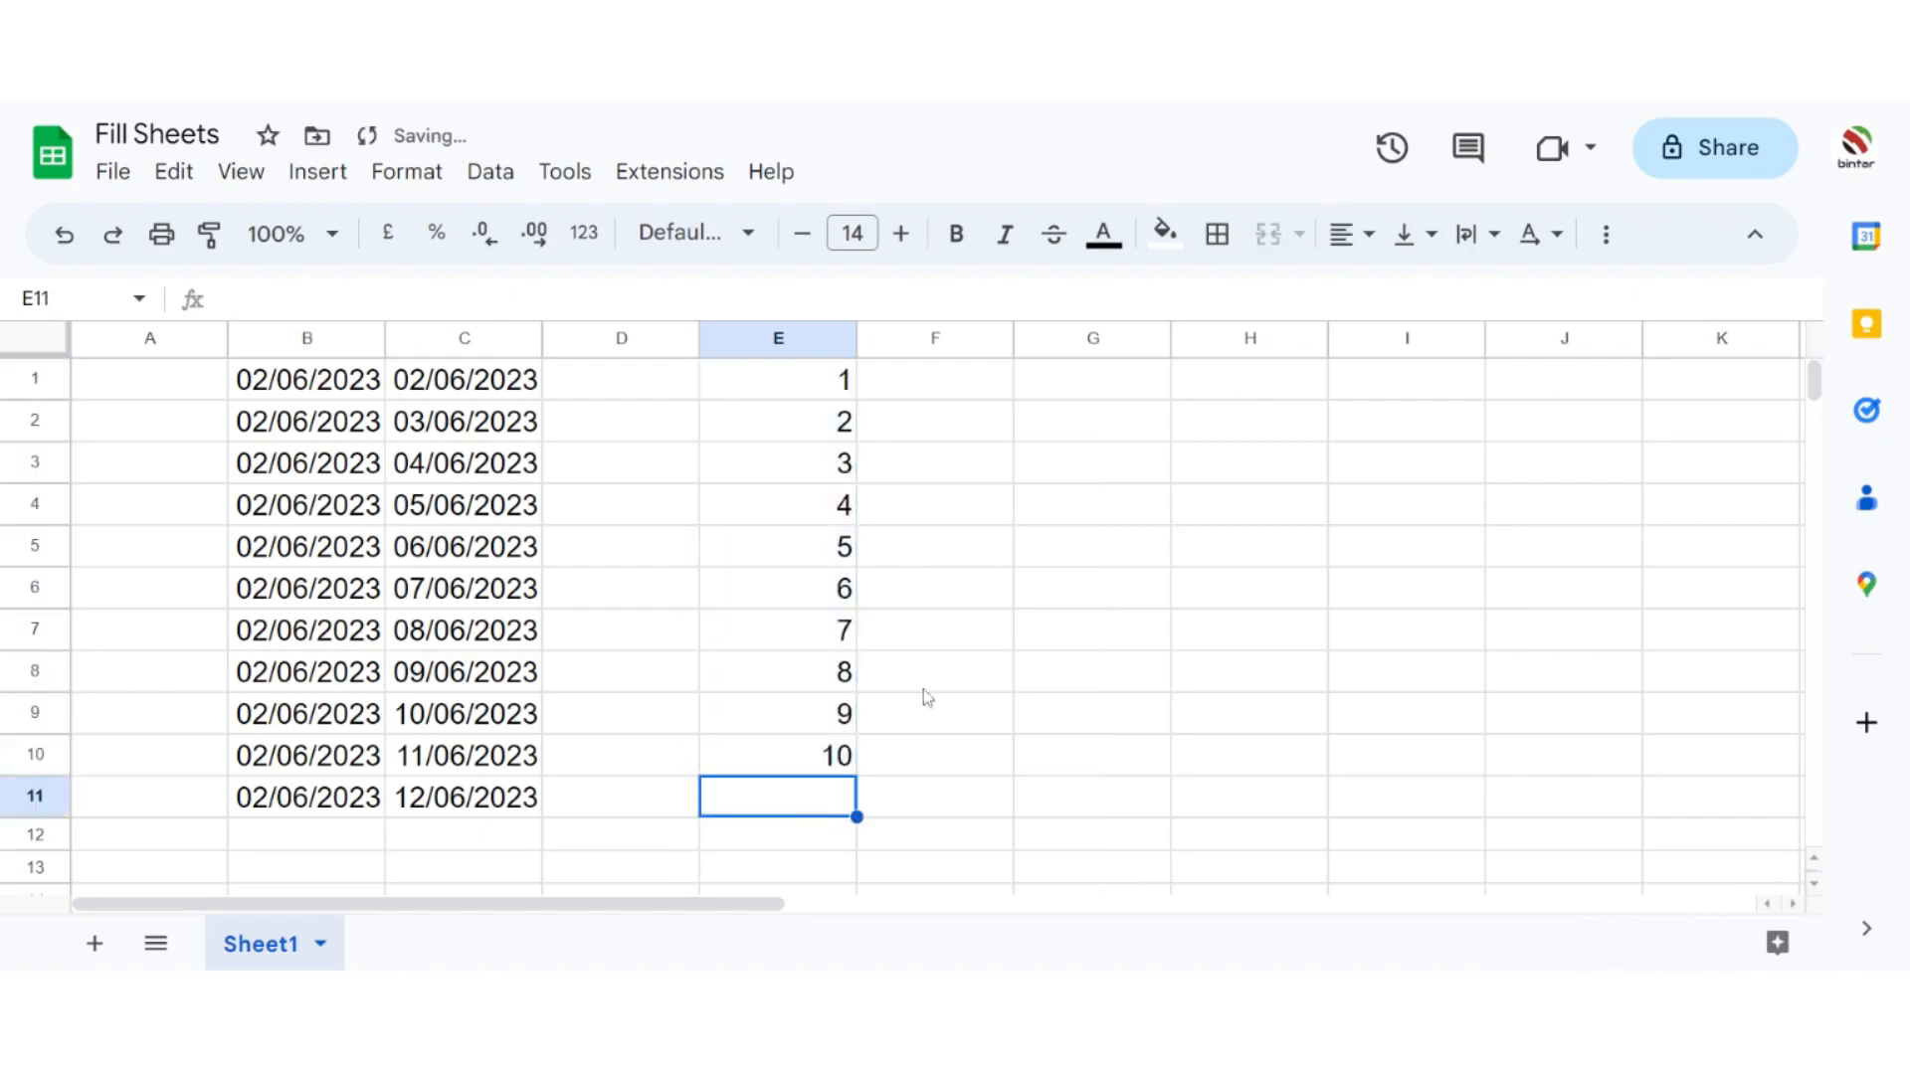
Step: Enter 2 and 4 in F1 and F2 and fill the series down through F10
left_click(961, 388)
type("2")
key("Return")
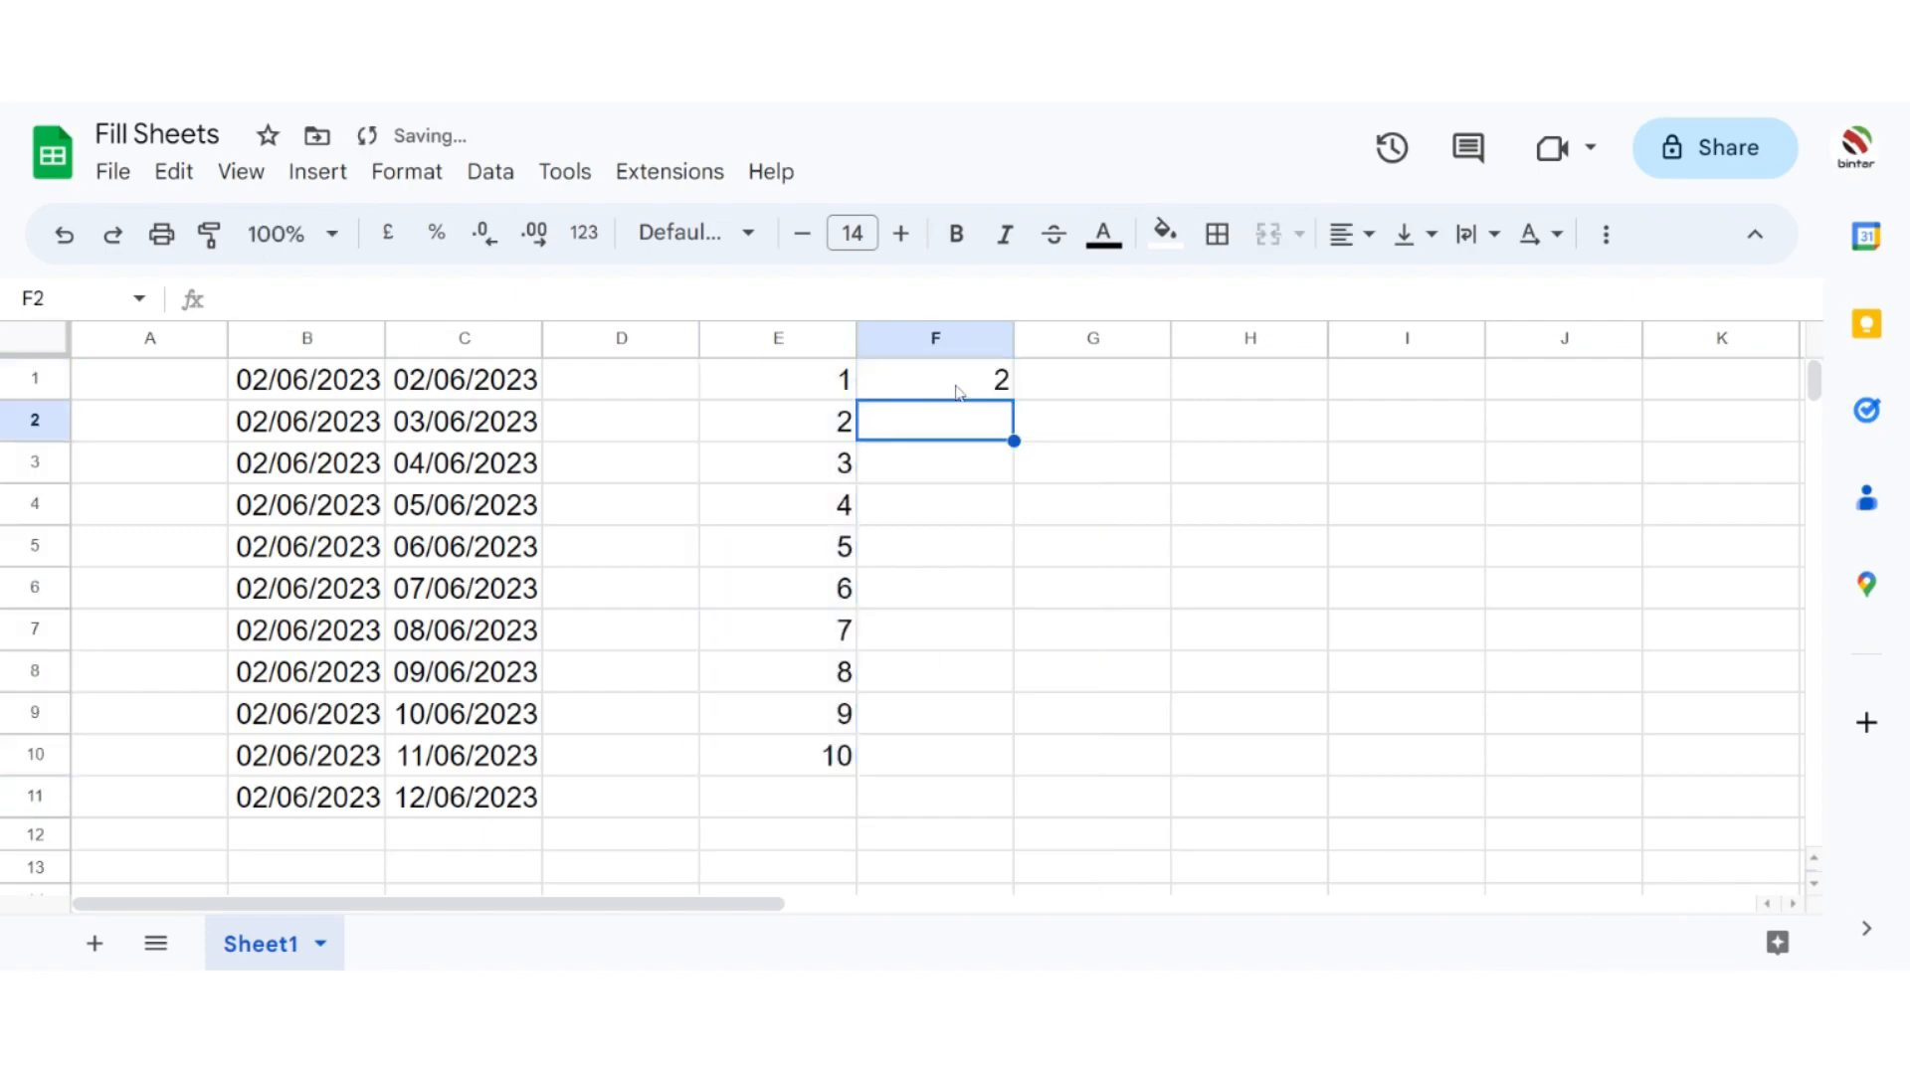
type("4")
left_click(995, 438)
left_click_drag(973, 386, 1013, 774)
Step: Enter 3 and 6 in G1 and G2 and fill the series down through G10
left_click(1099, 388)
type("3")
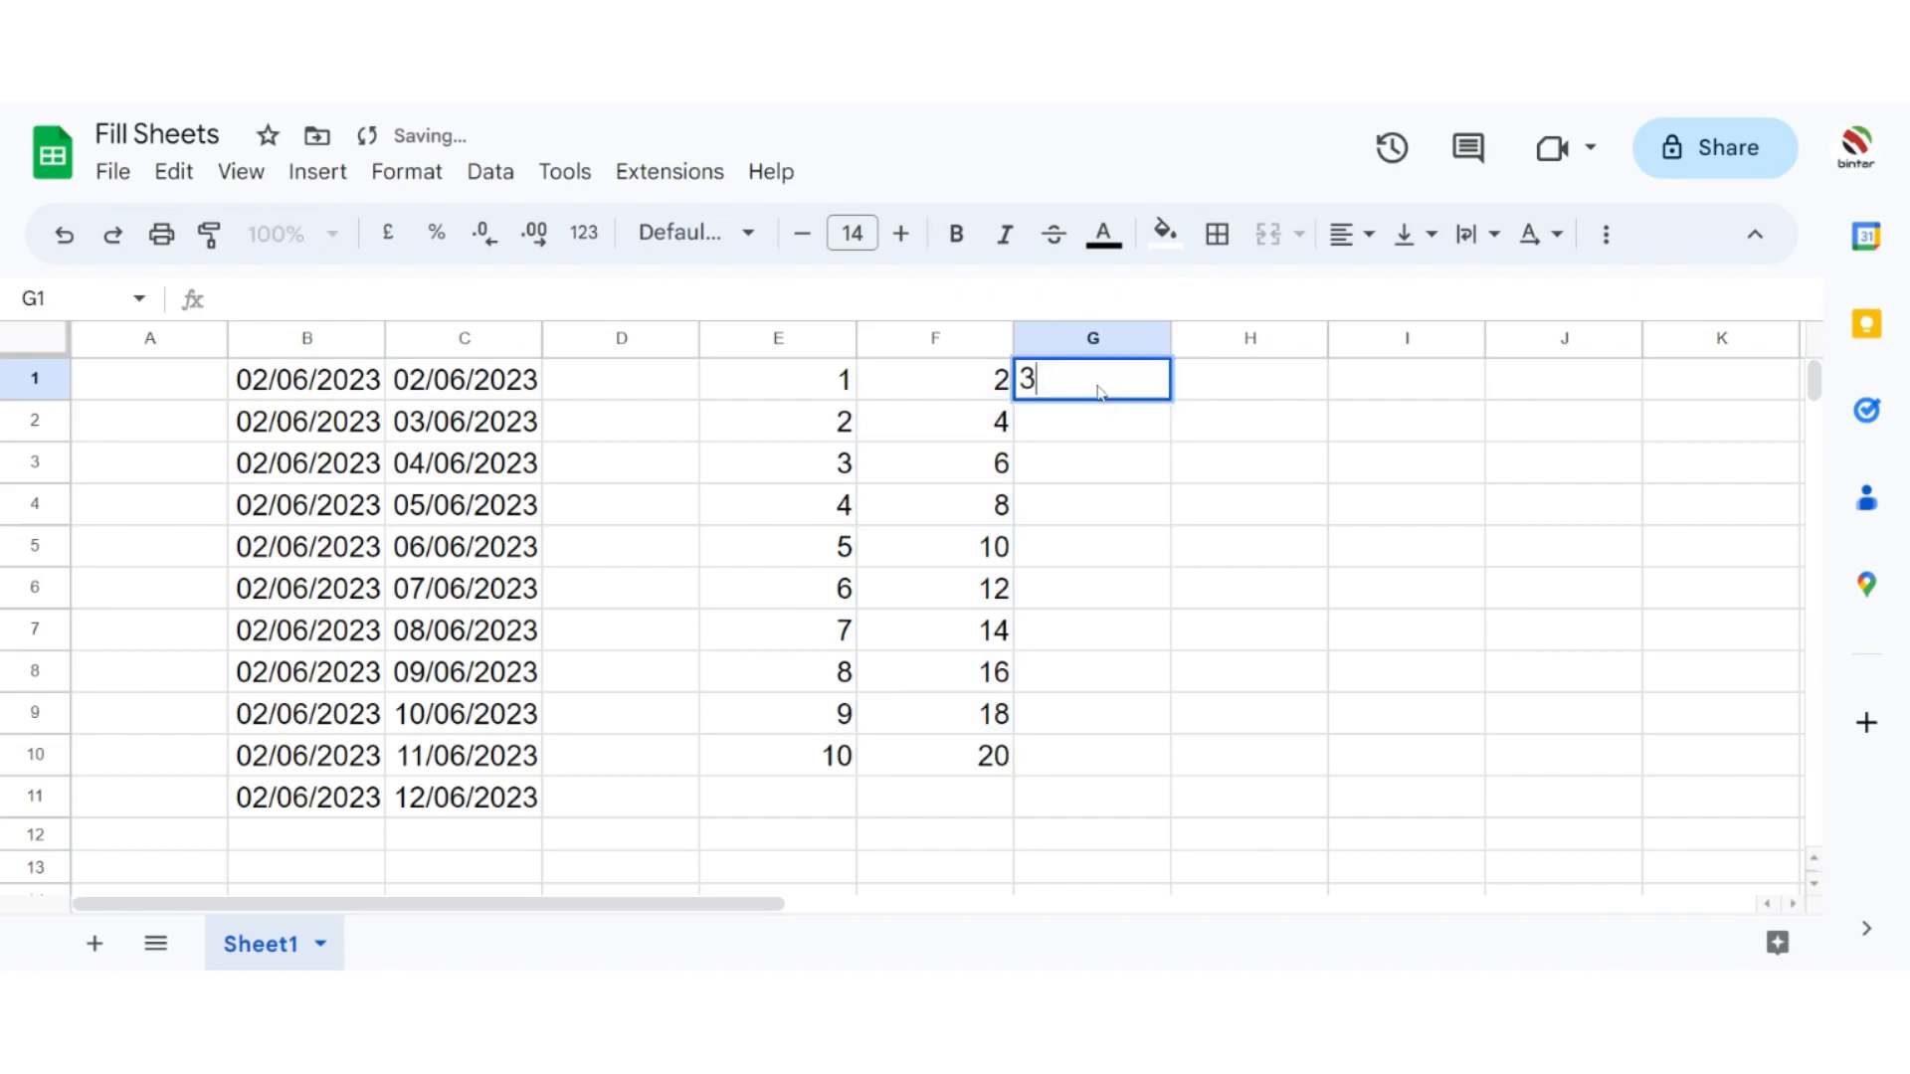
key("Return")
type("6")
left_click(1194, 554)
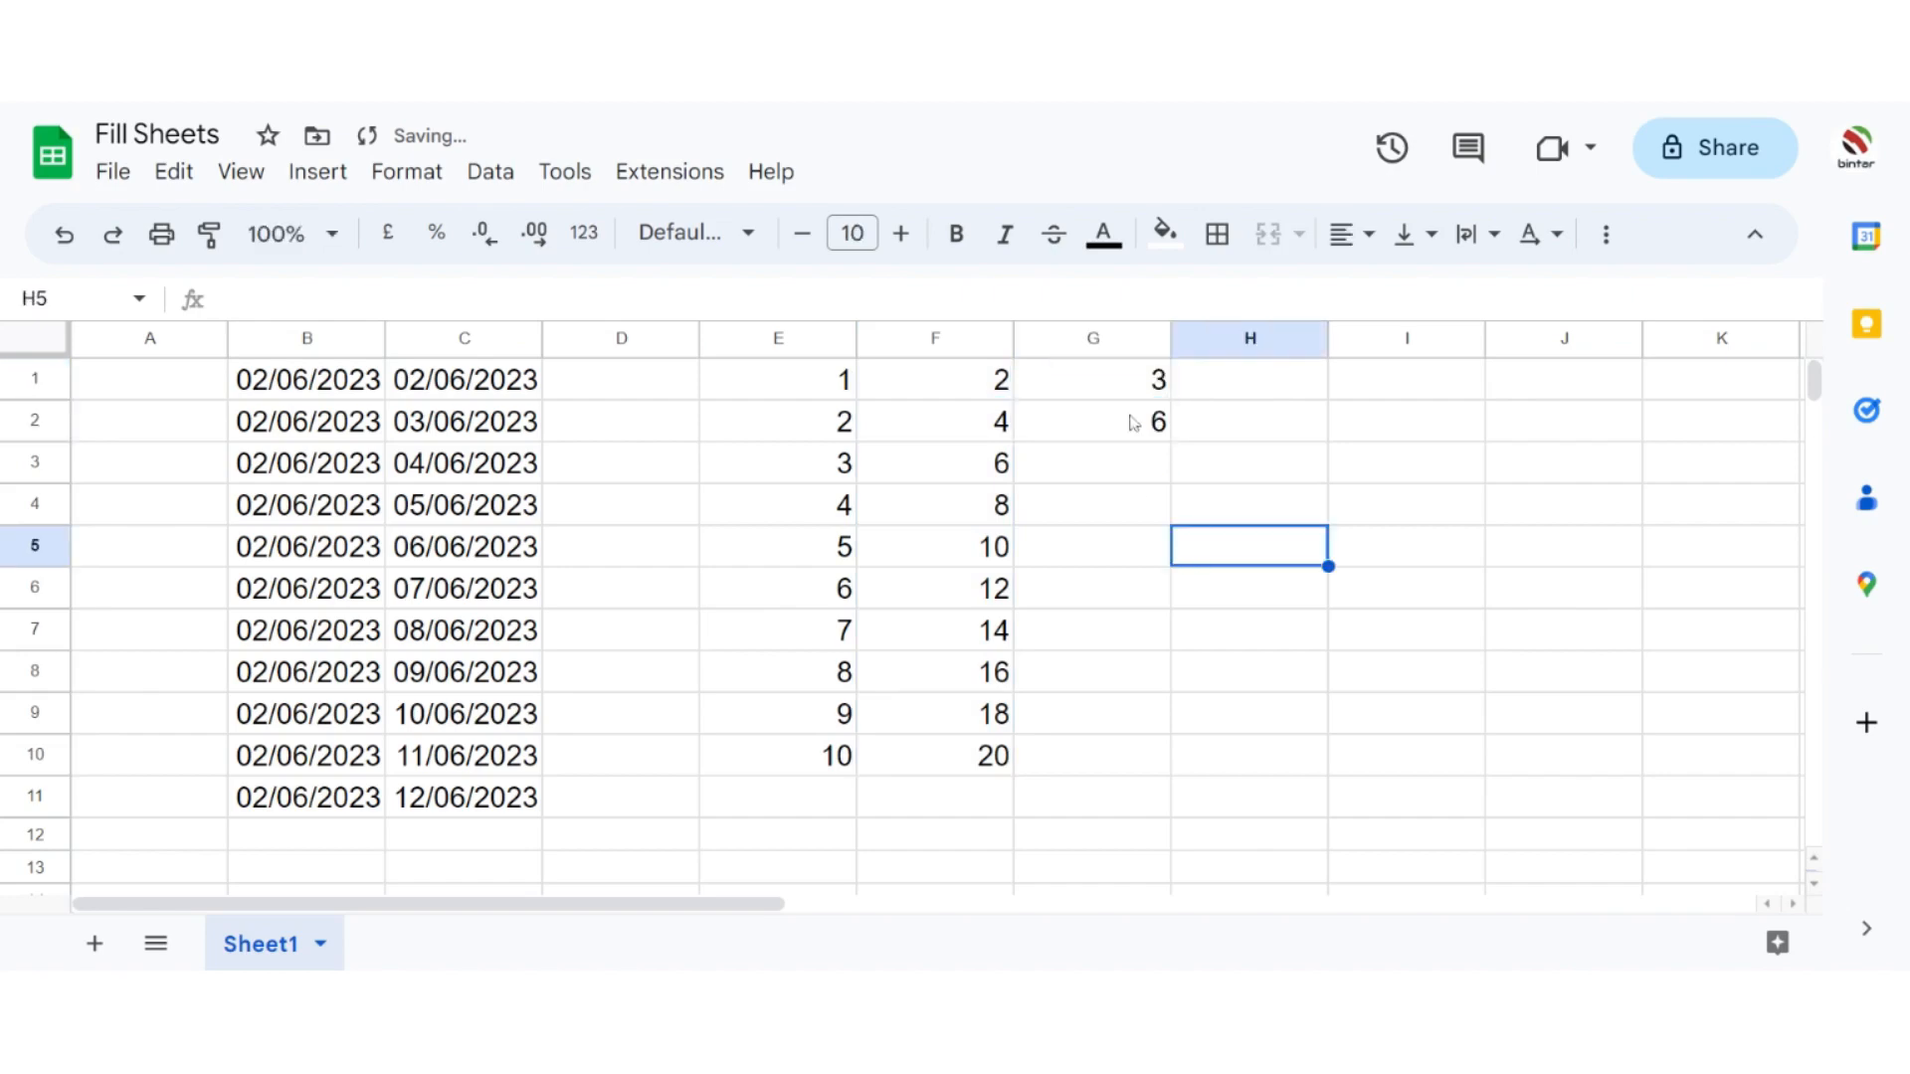
left_click_drag(1125, 393, 1173, 772)
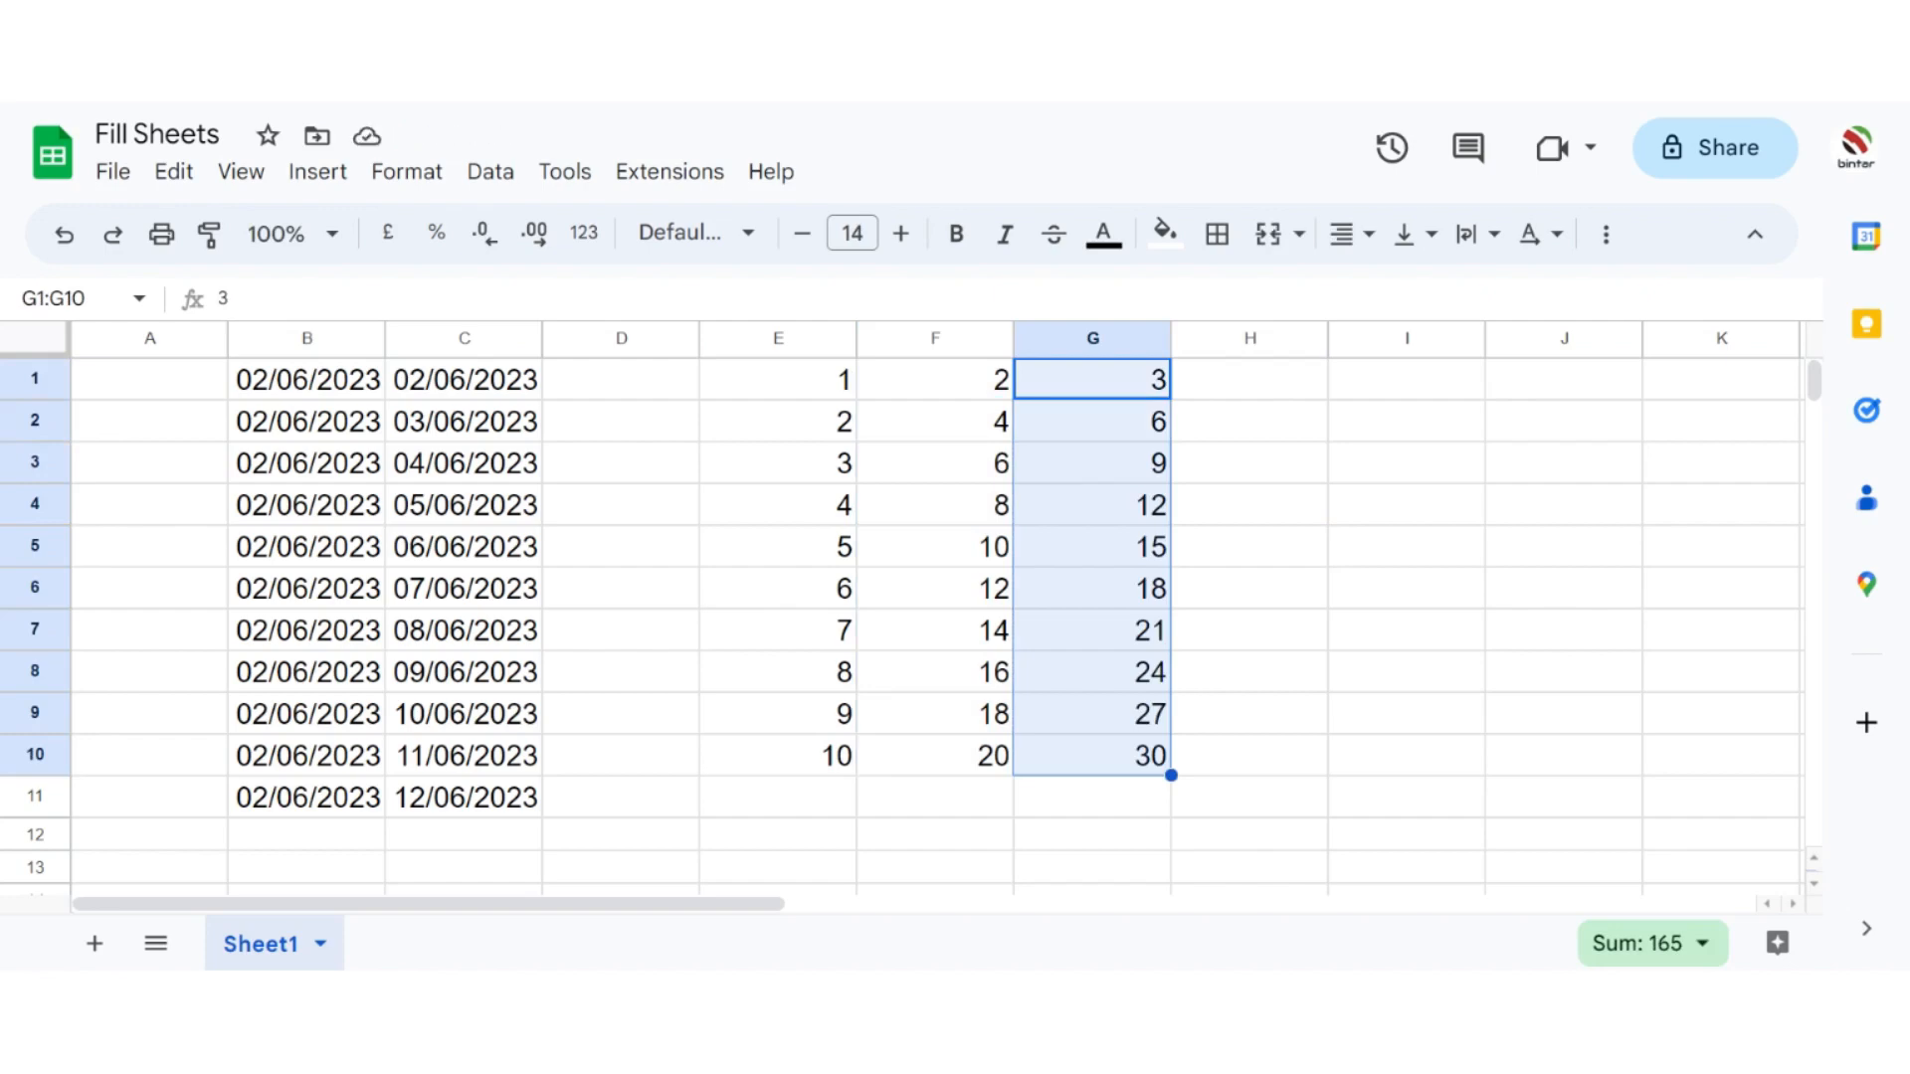
left_click(1323, 512)
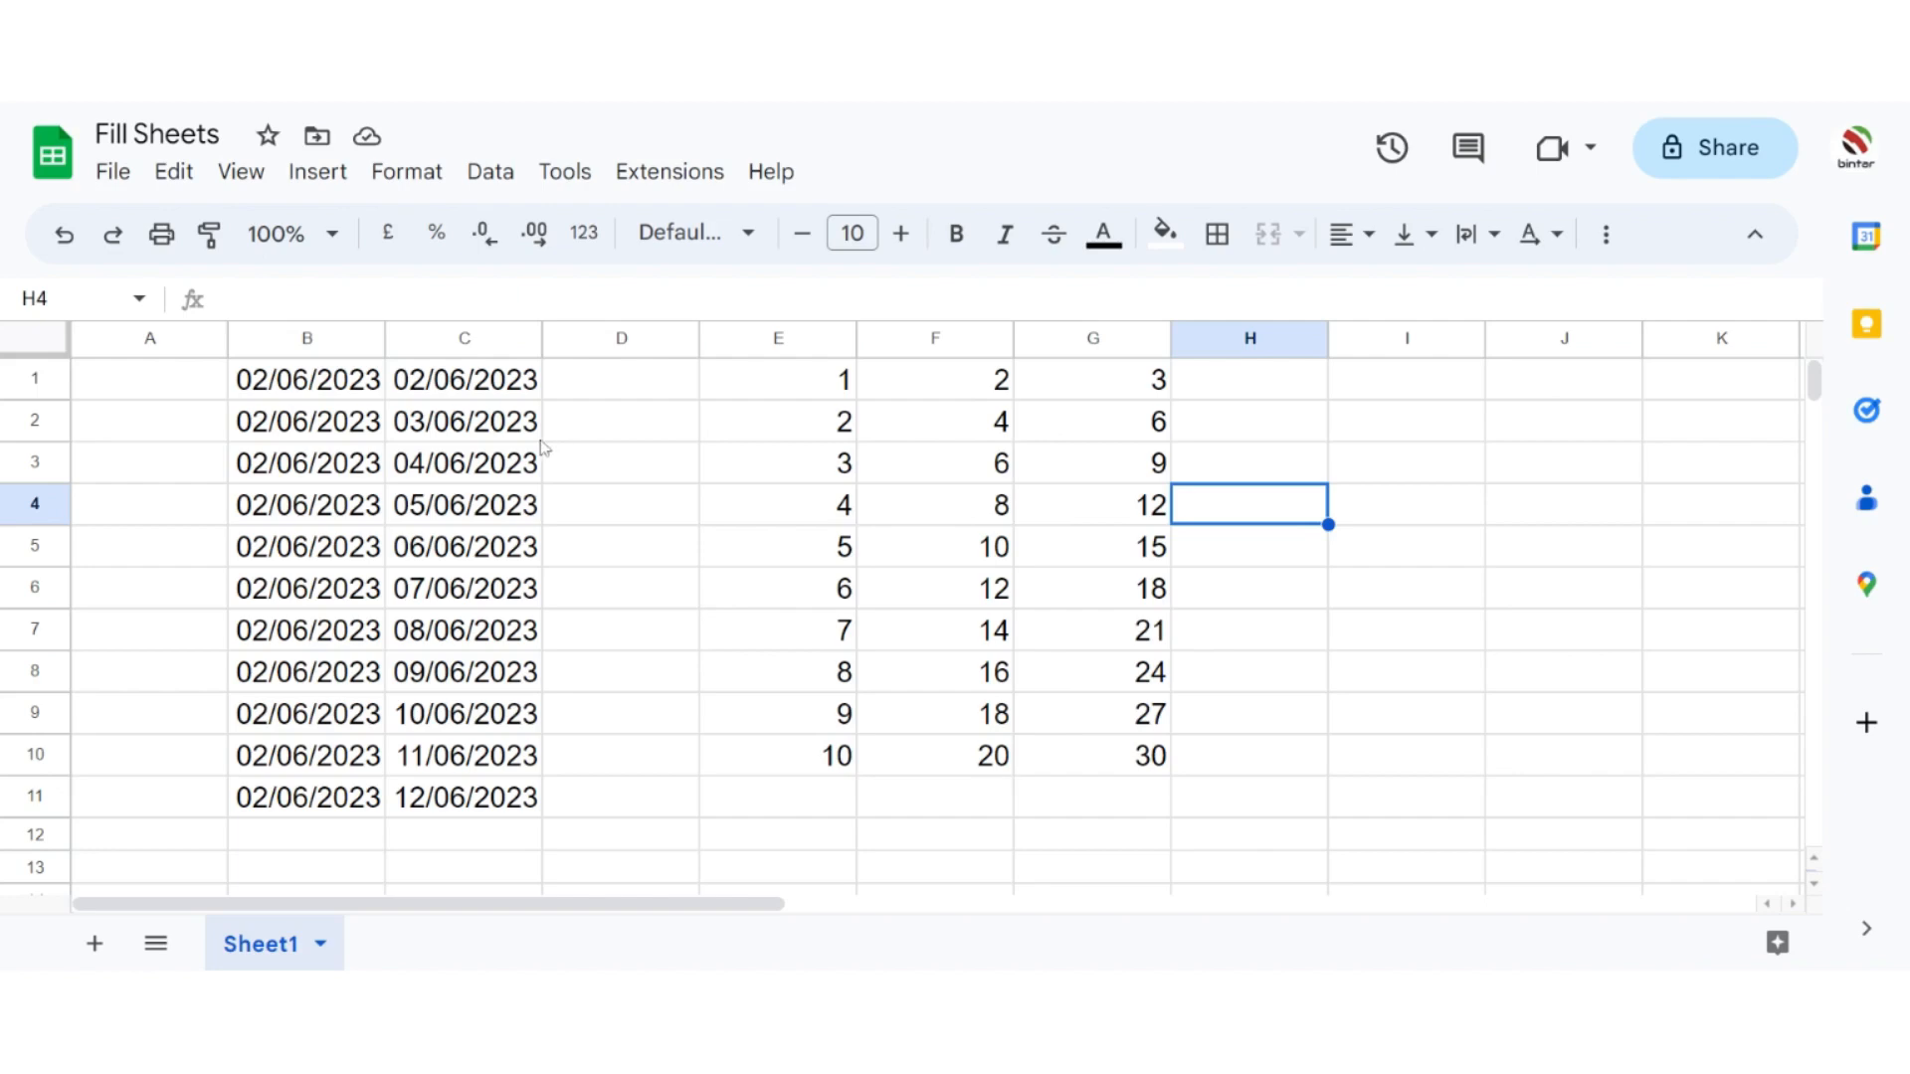
Step: Clear the contents of columns B through H
left_click_drag(290, 344, 463, 339)
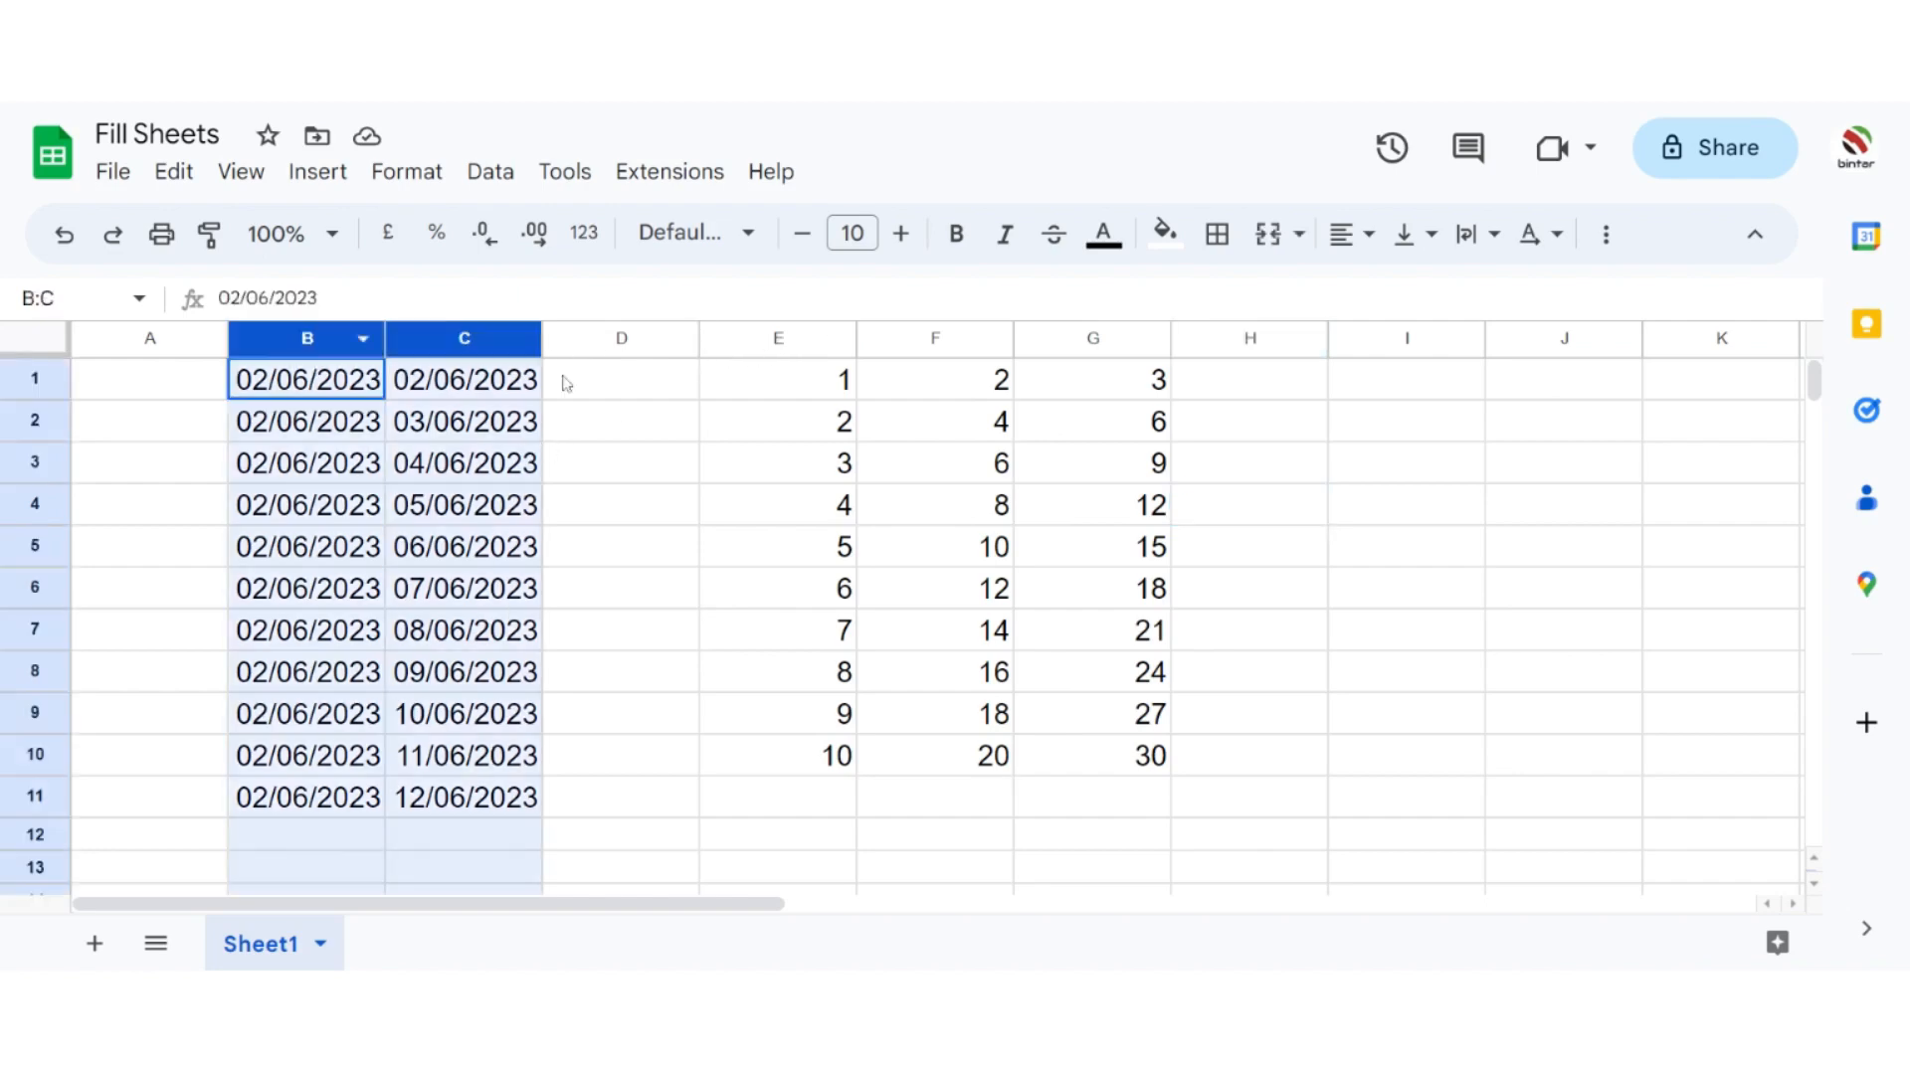
left_click_drag(566, 384, 1190, 421)
key("Delete")
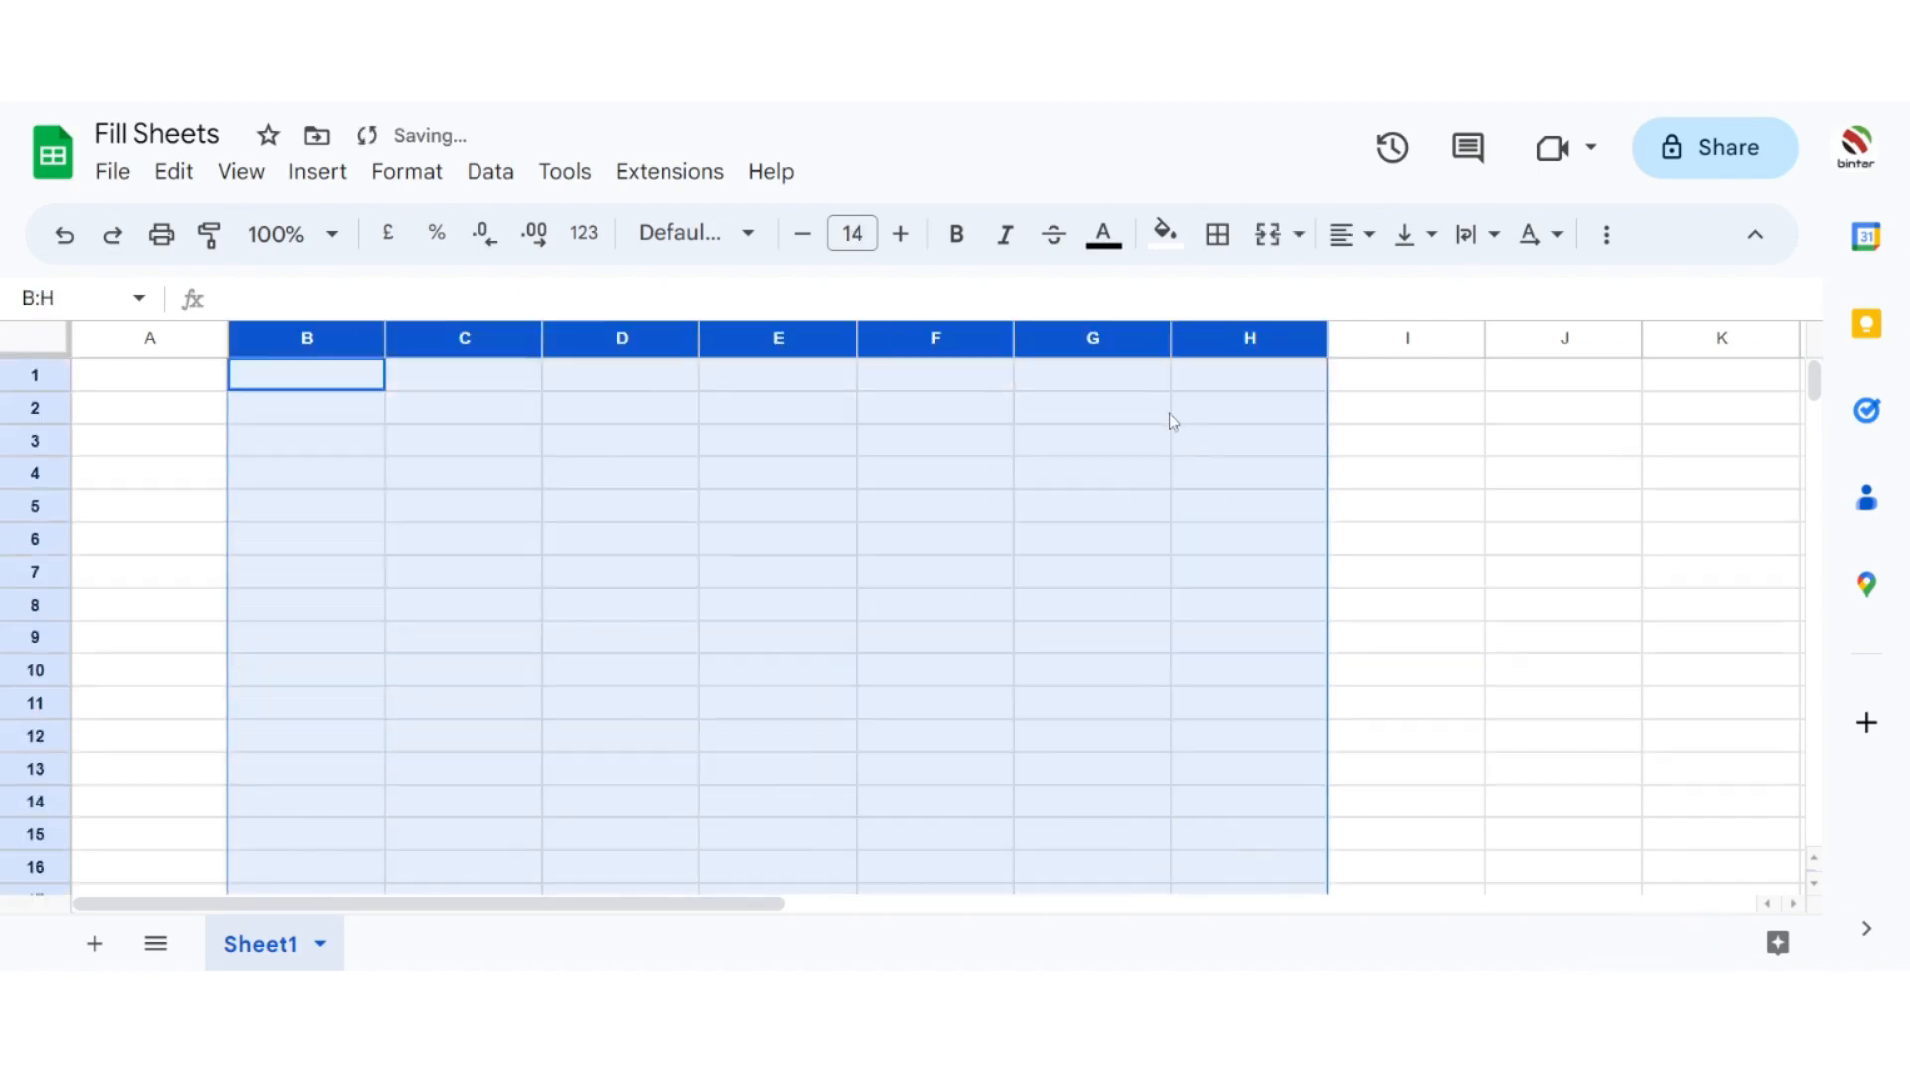
Step: Enter the label "Class 1" in cell C1
left_click(496, 388)
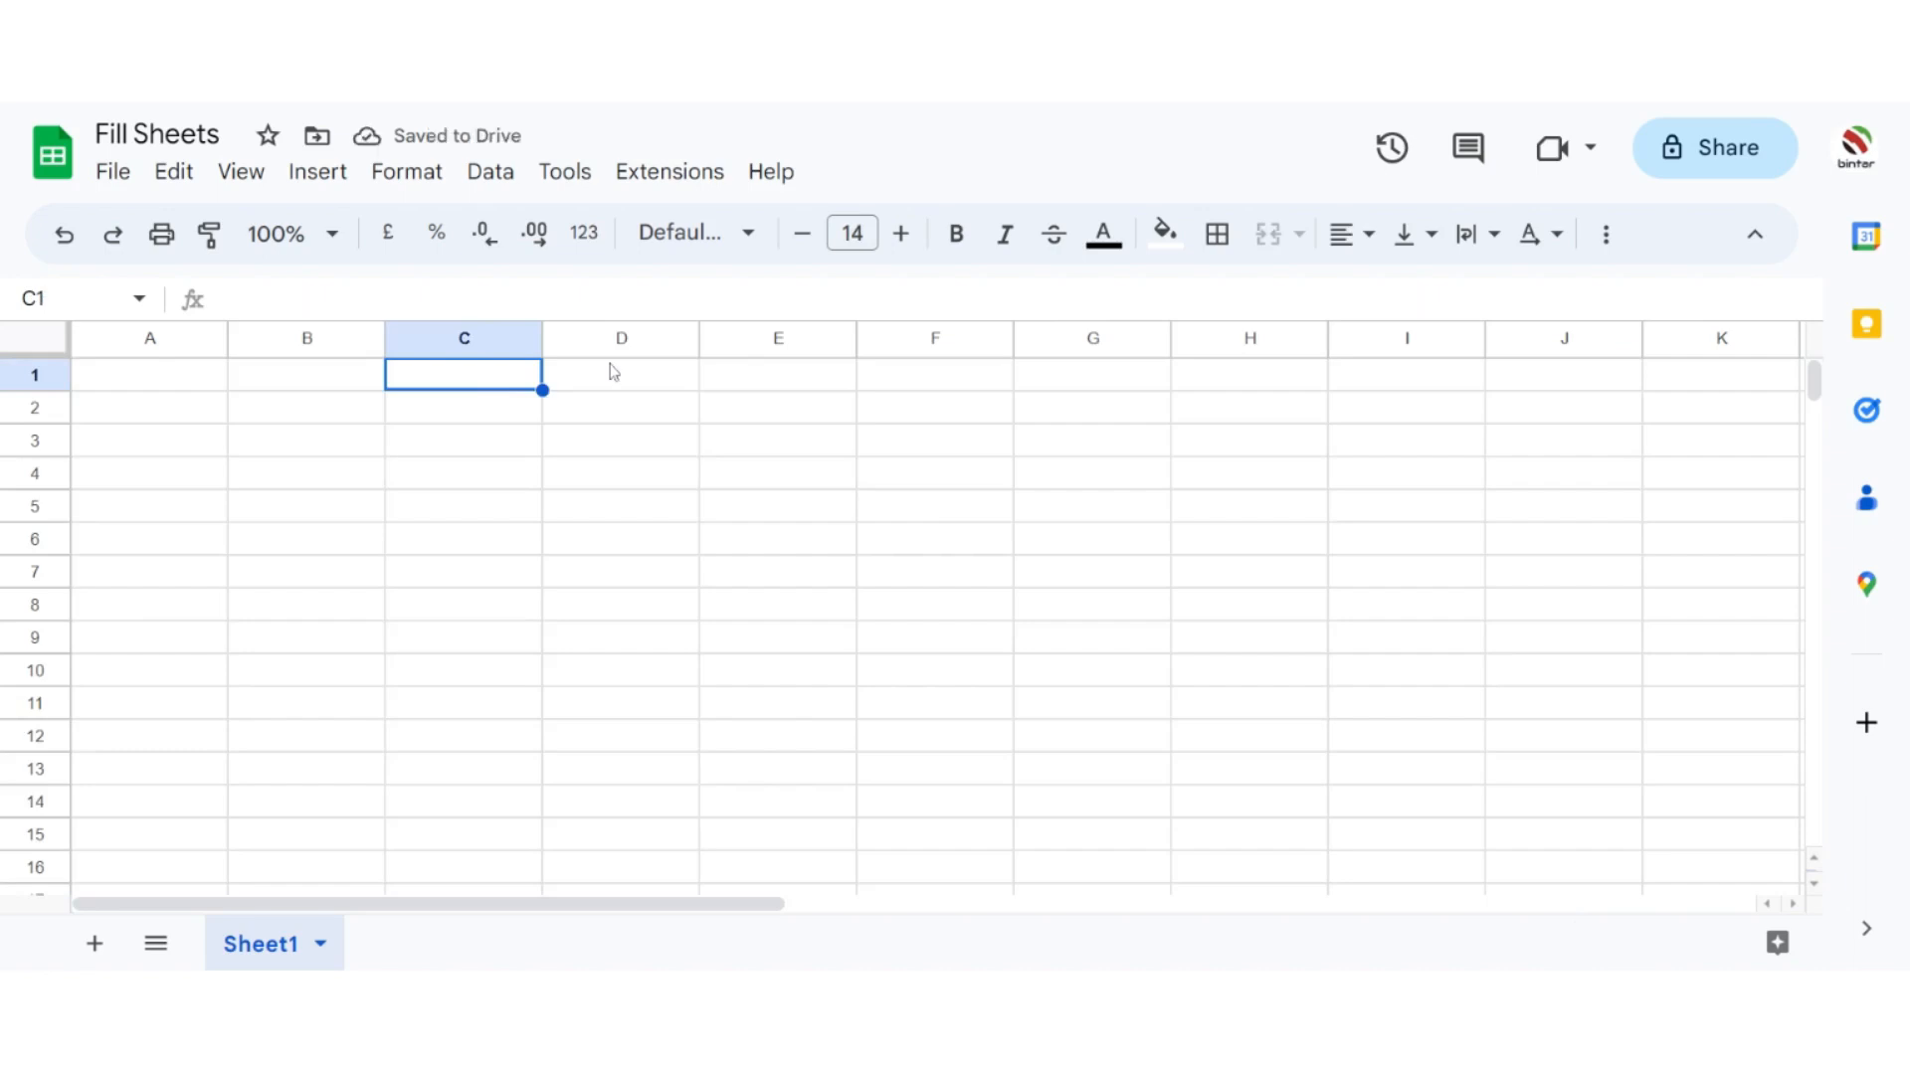
type("Clas")
type("s 1")
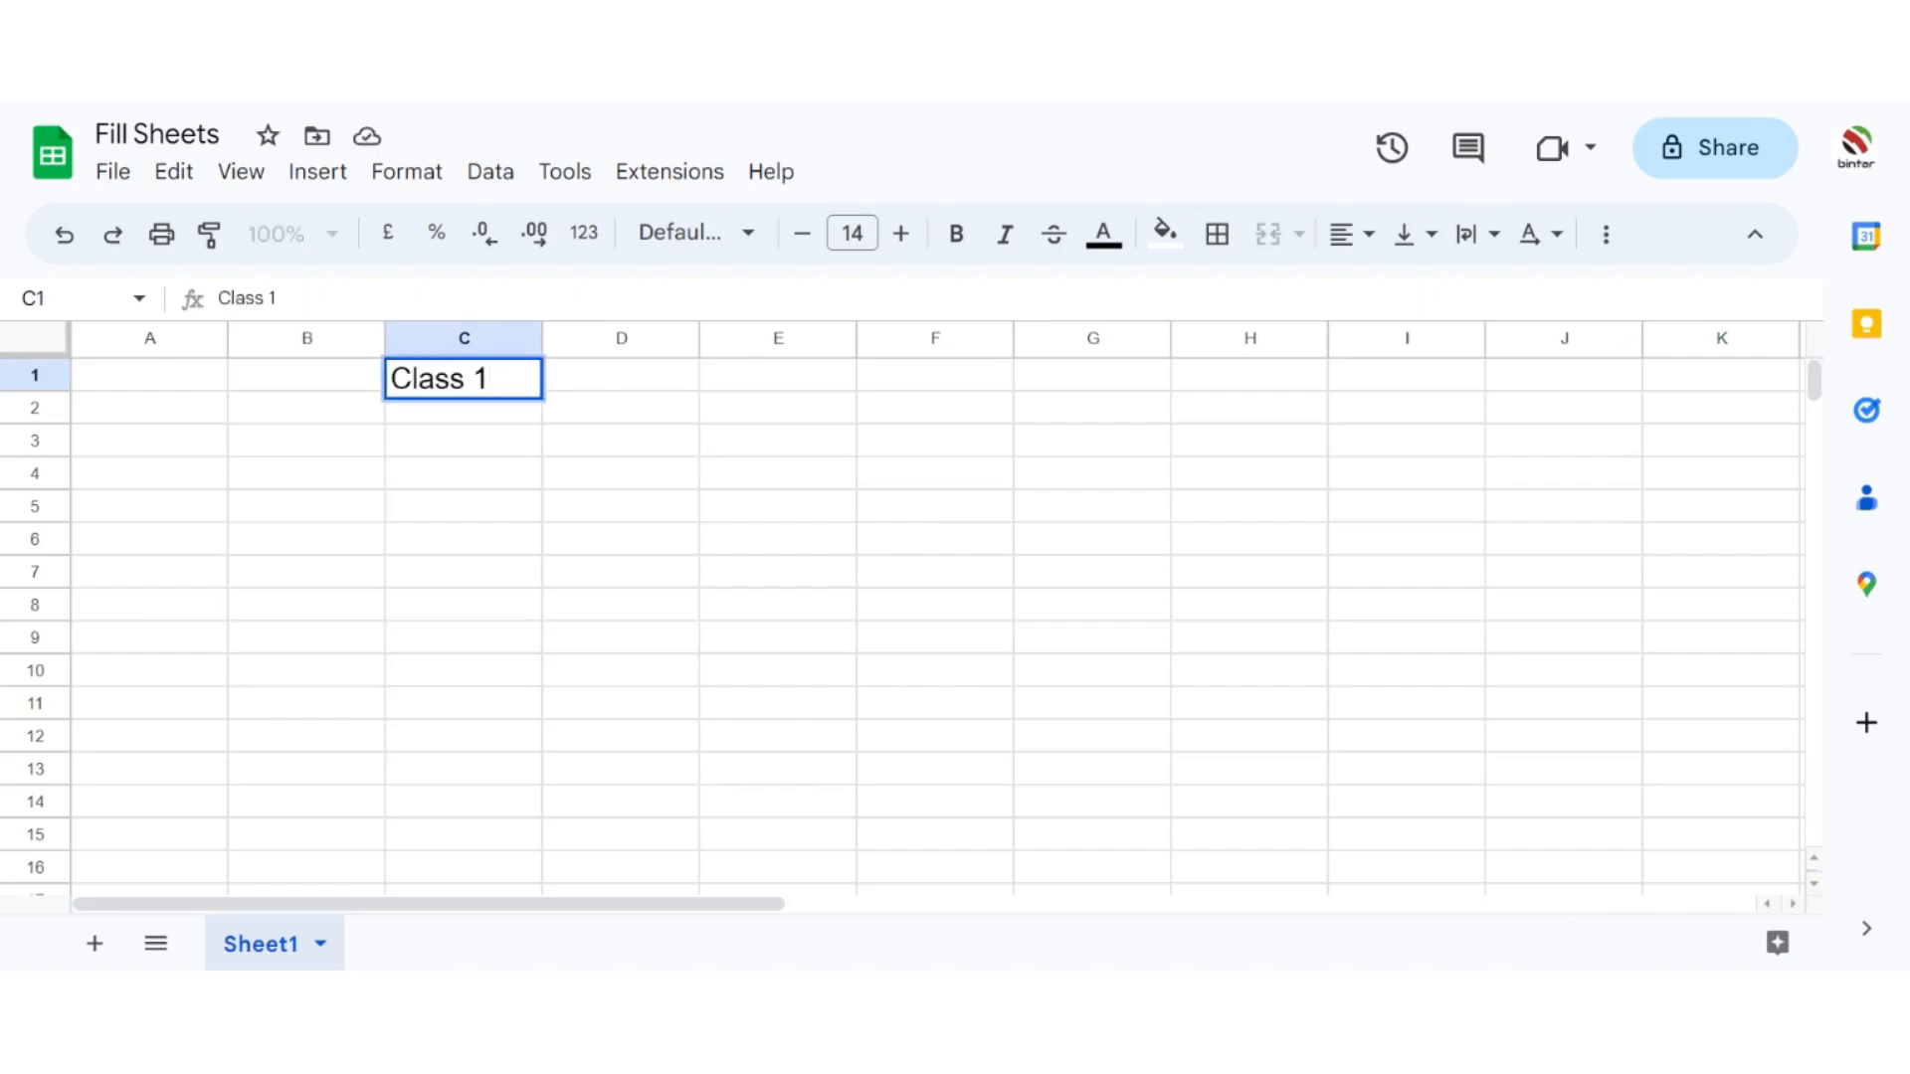
key("Return")
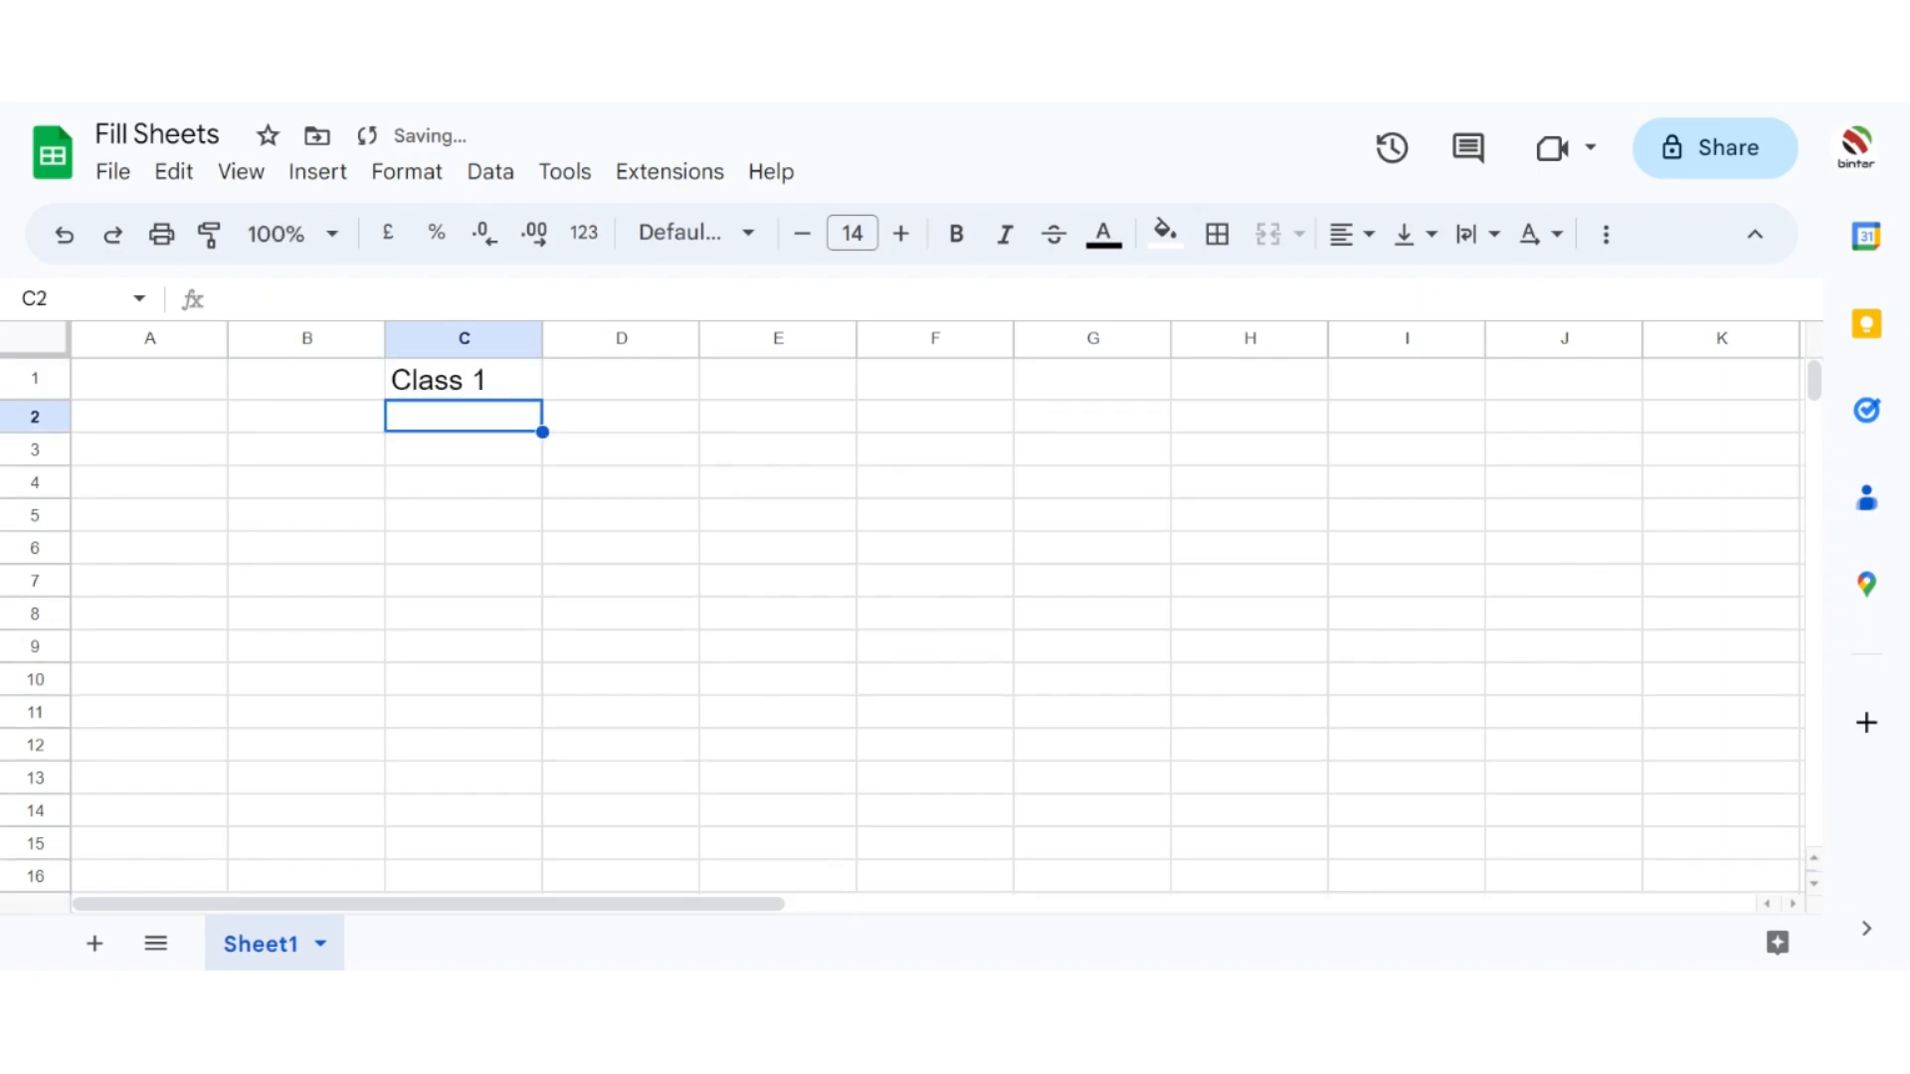
type("Clas")
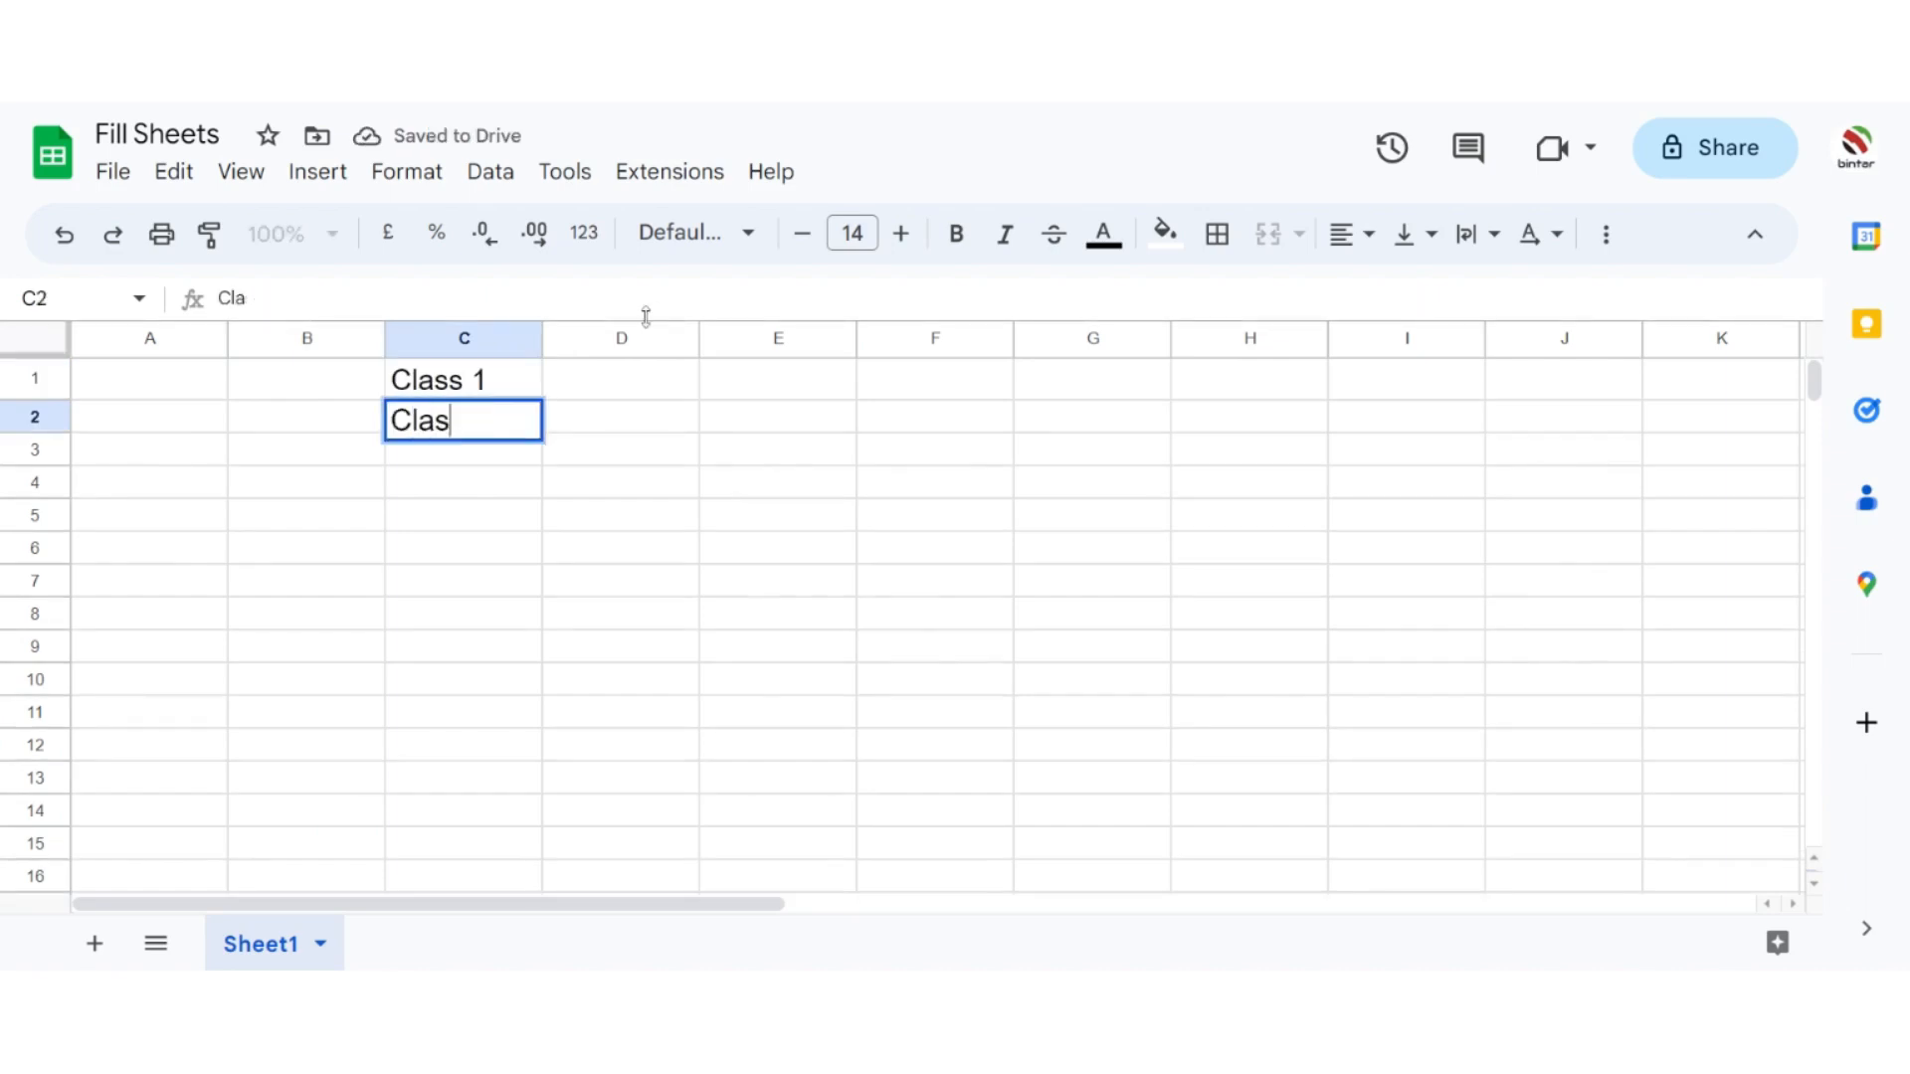
type("s2")
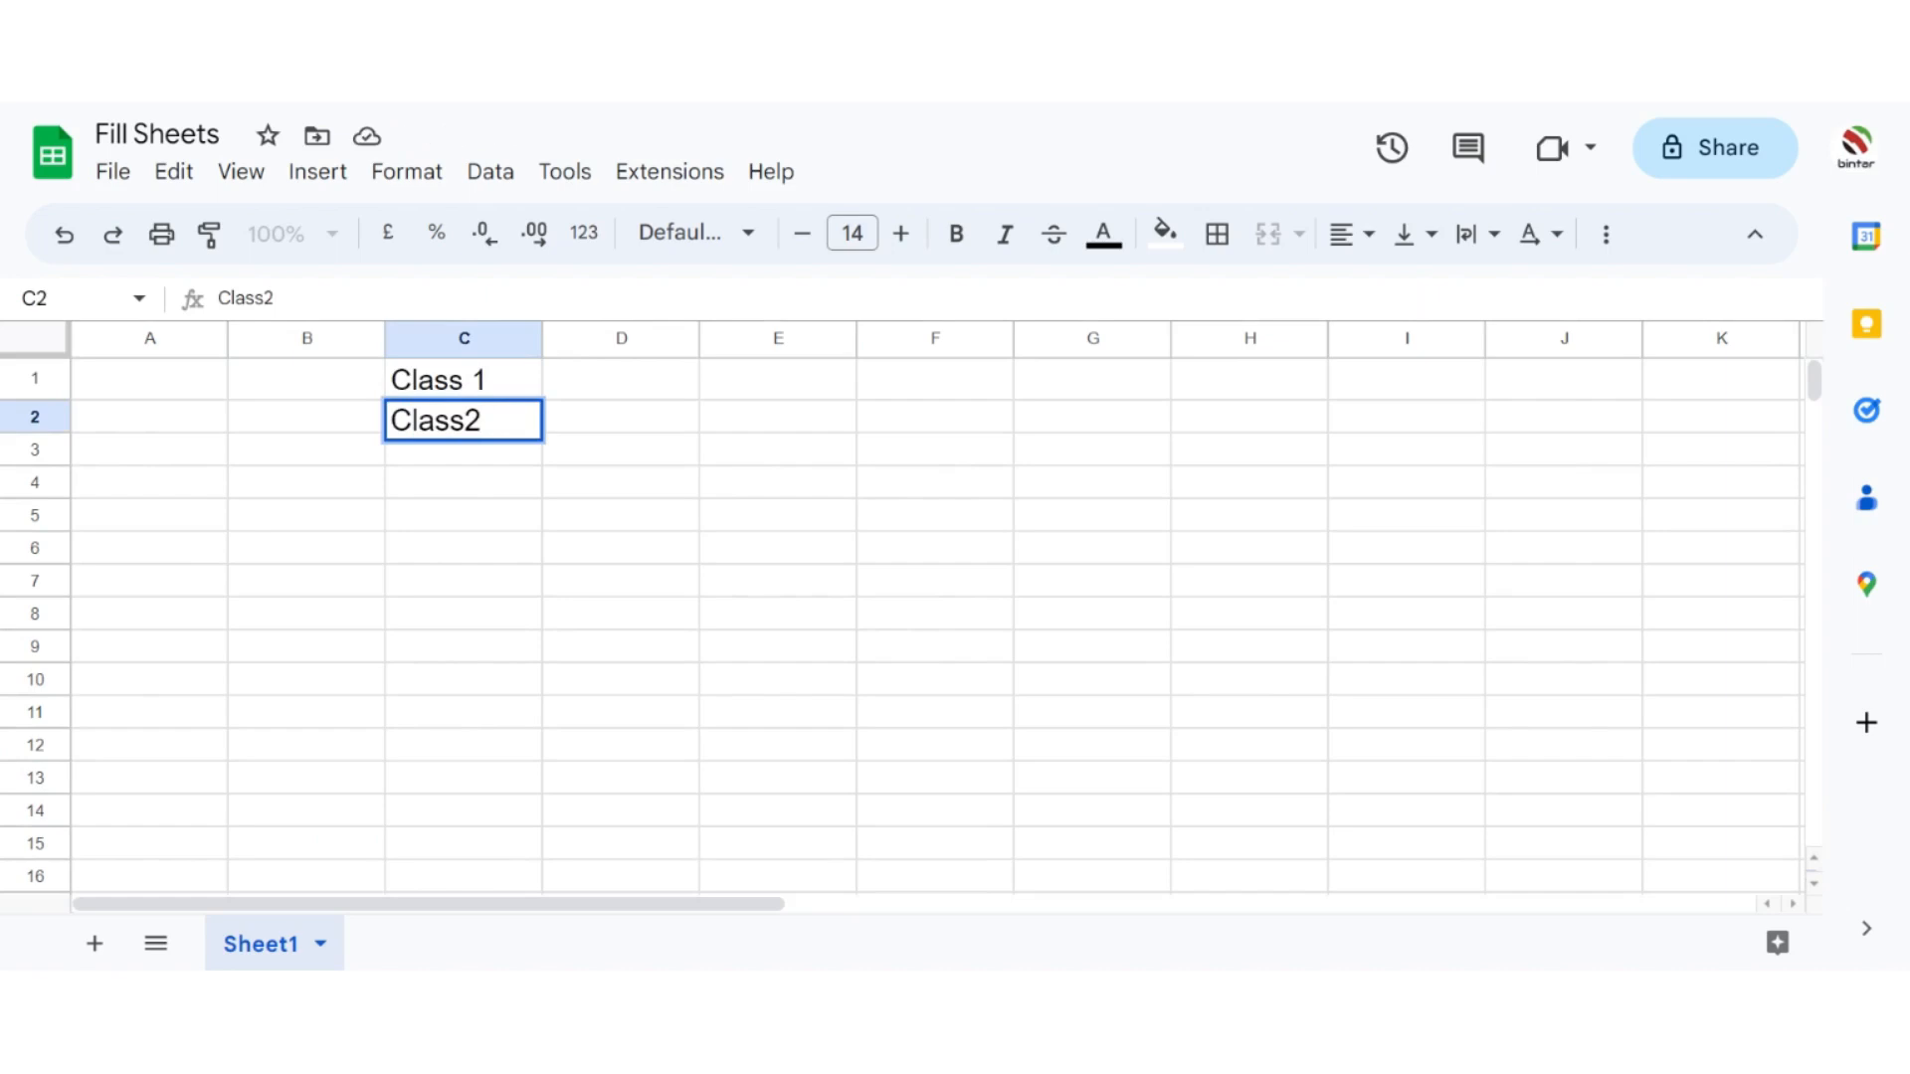
key("BackSpace")
type("2")
key("Return")
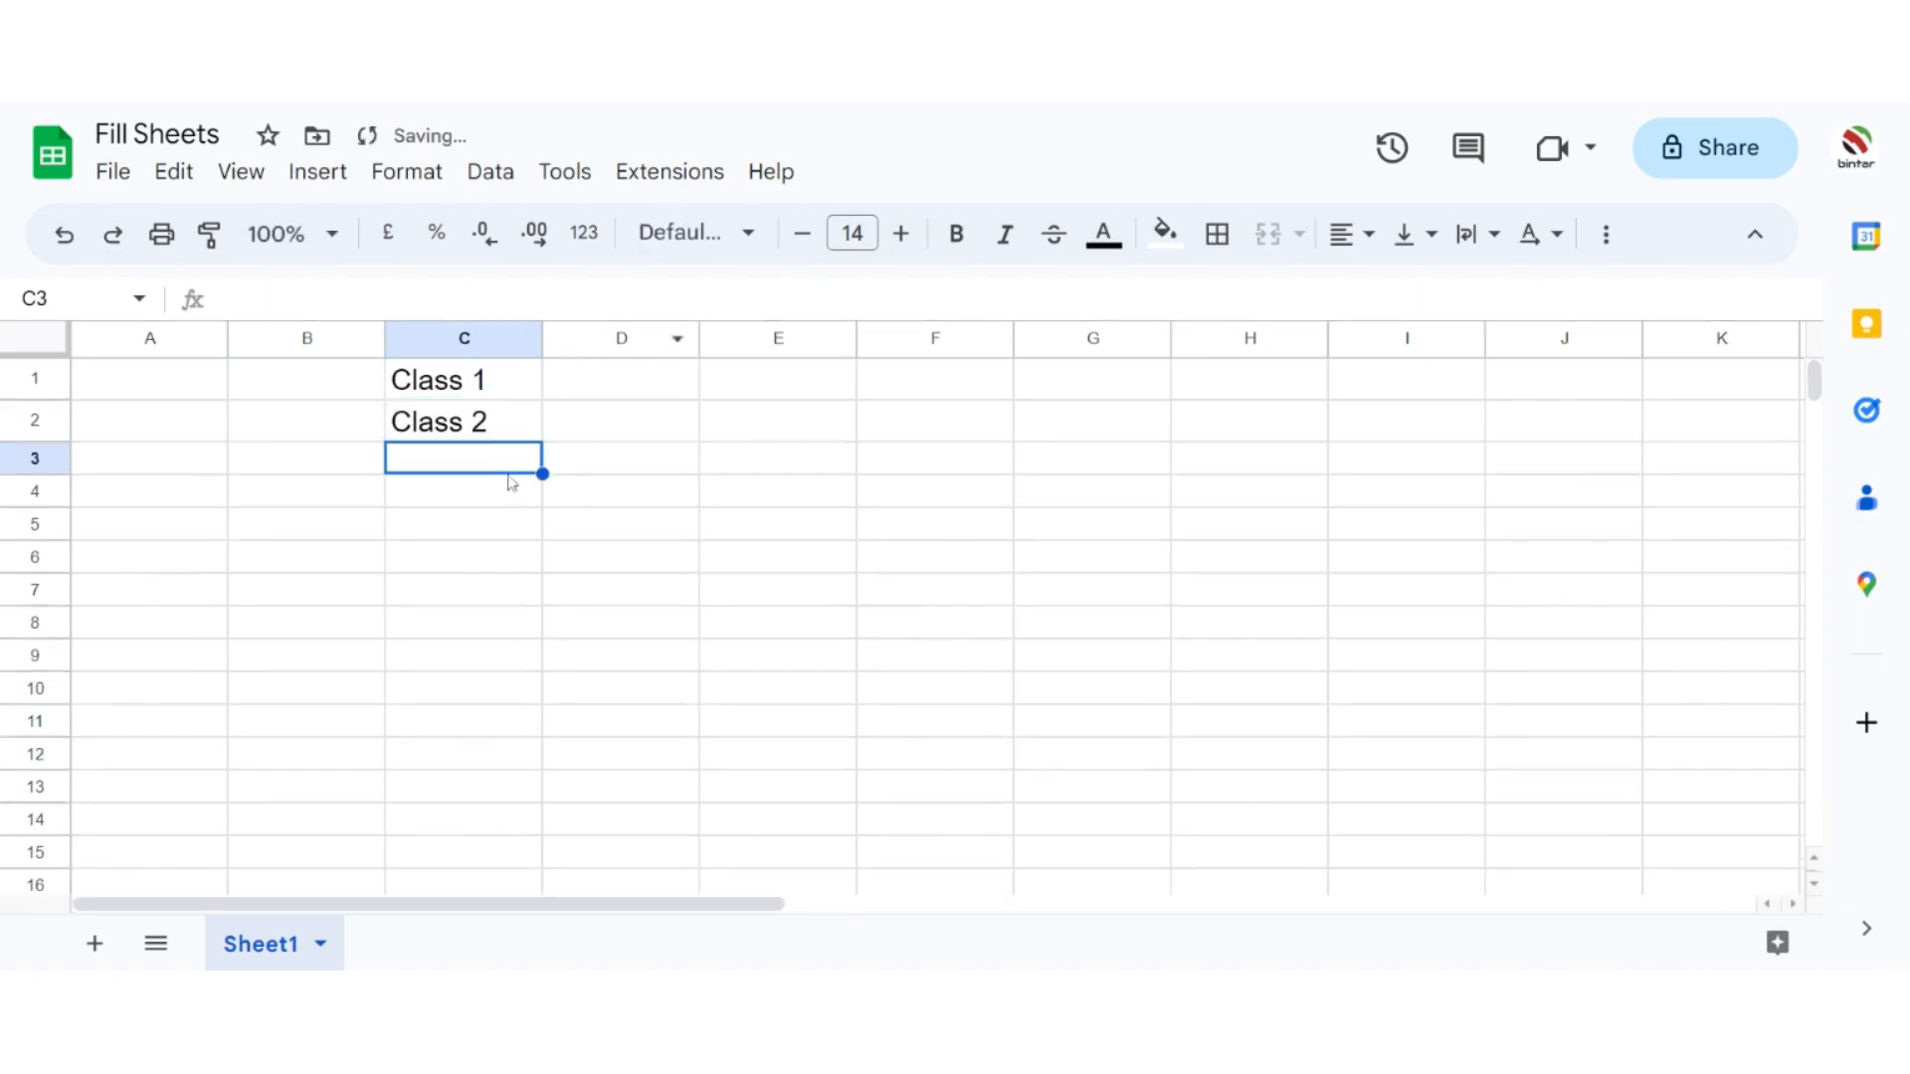
left_click(507, 434)
key("Delete")
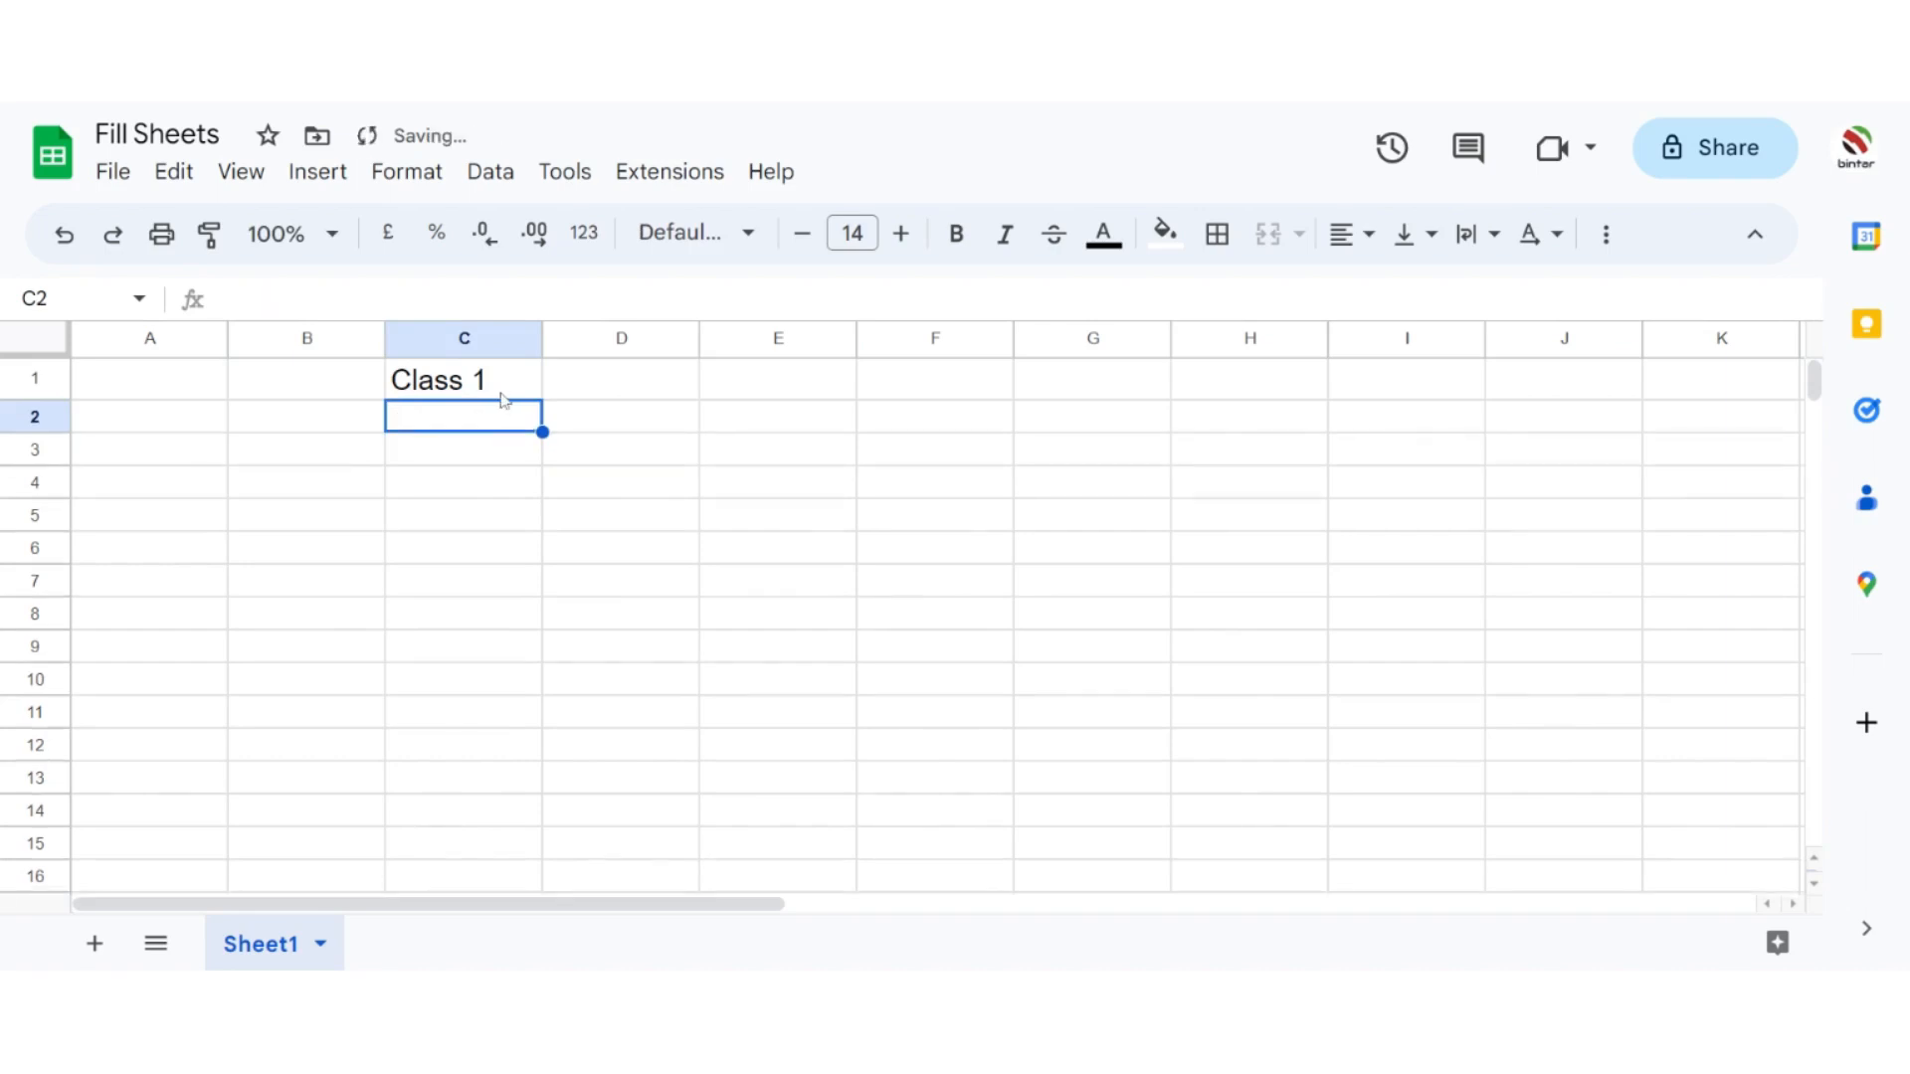
Step: Fill the numbered label series from C1 down through C13 and select cell D1
key("Up")
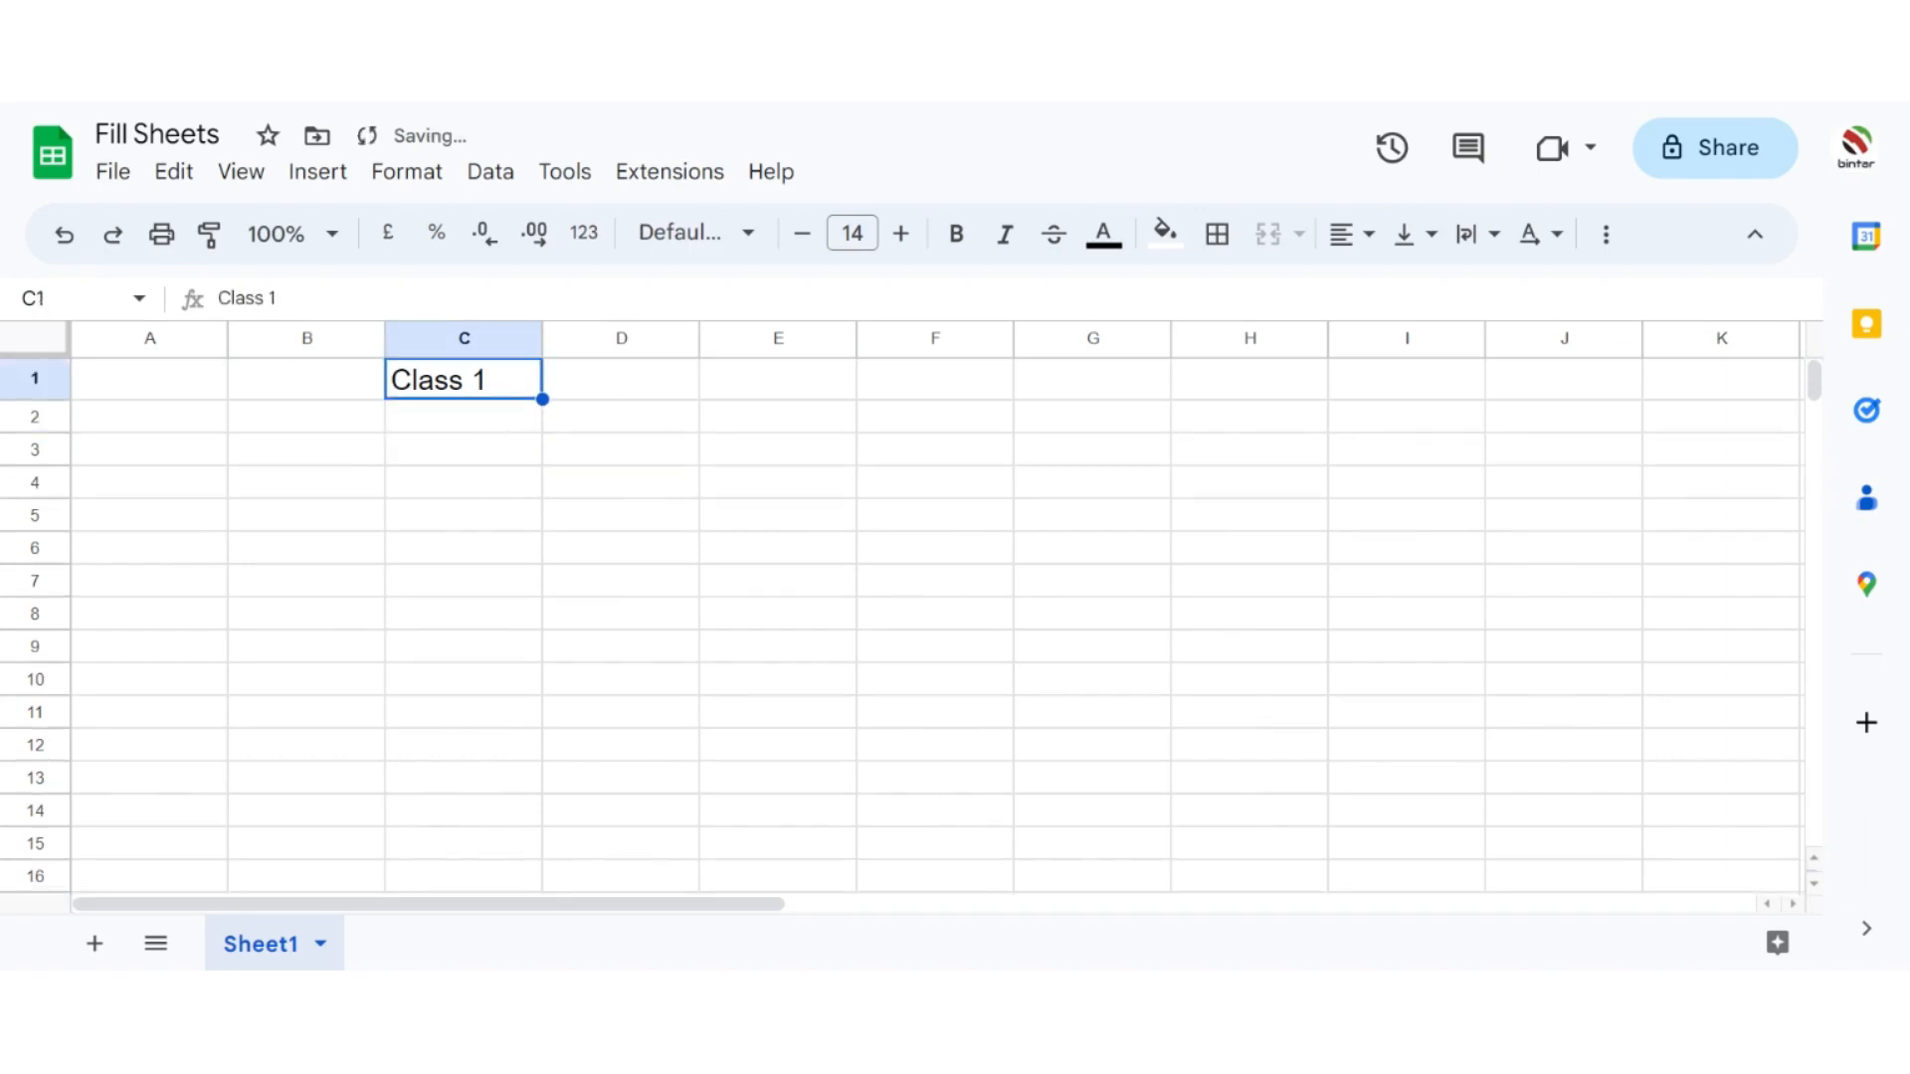
left_click_drag(542, 400, 534, 775)
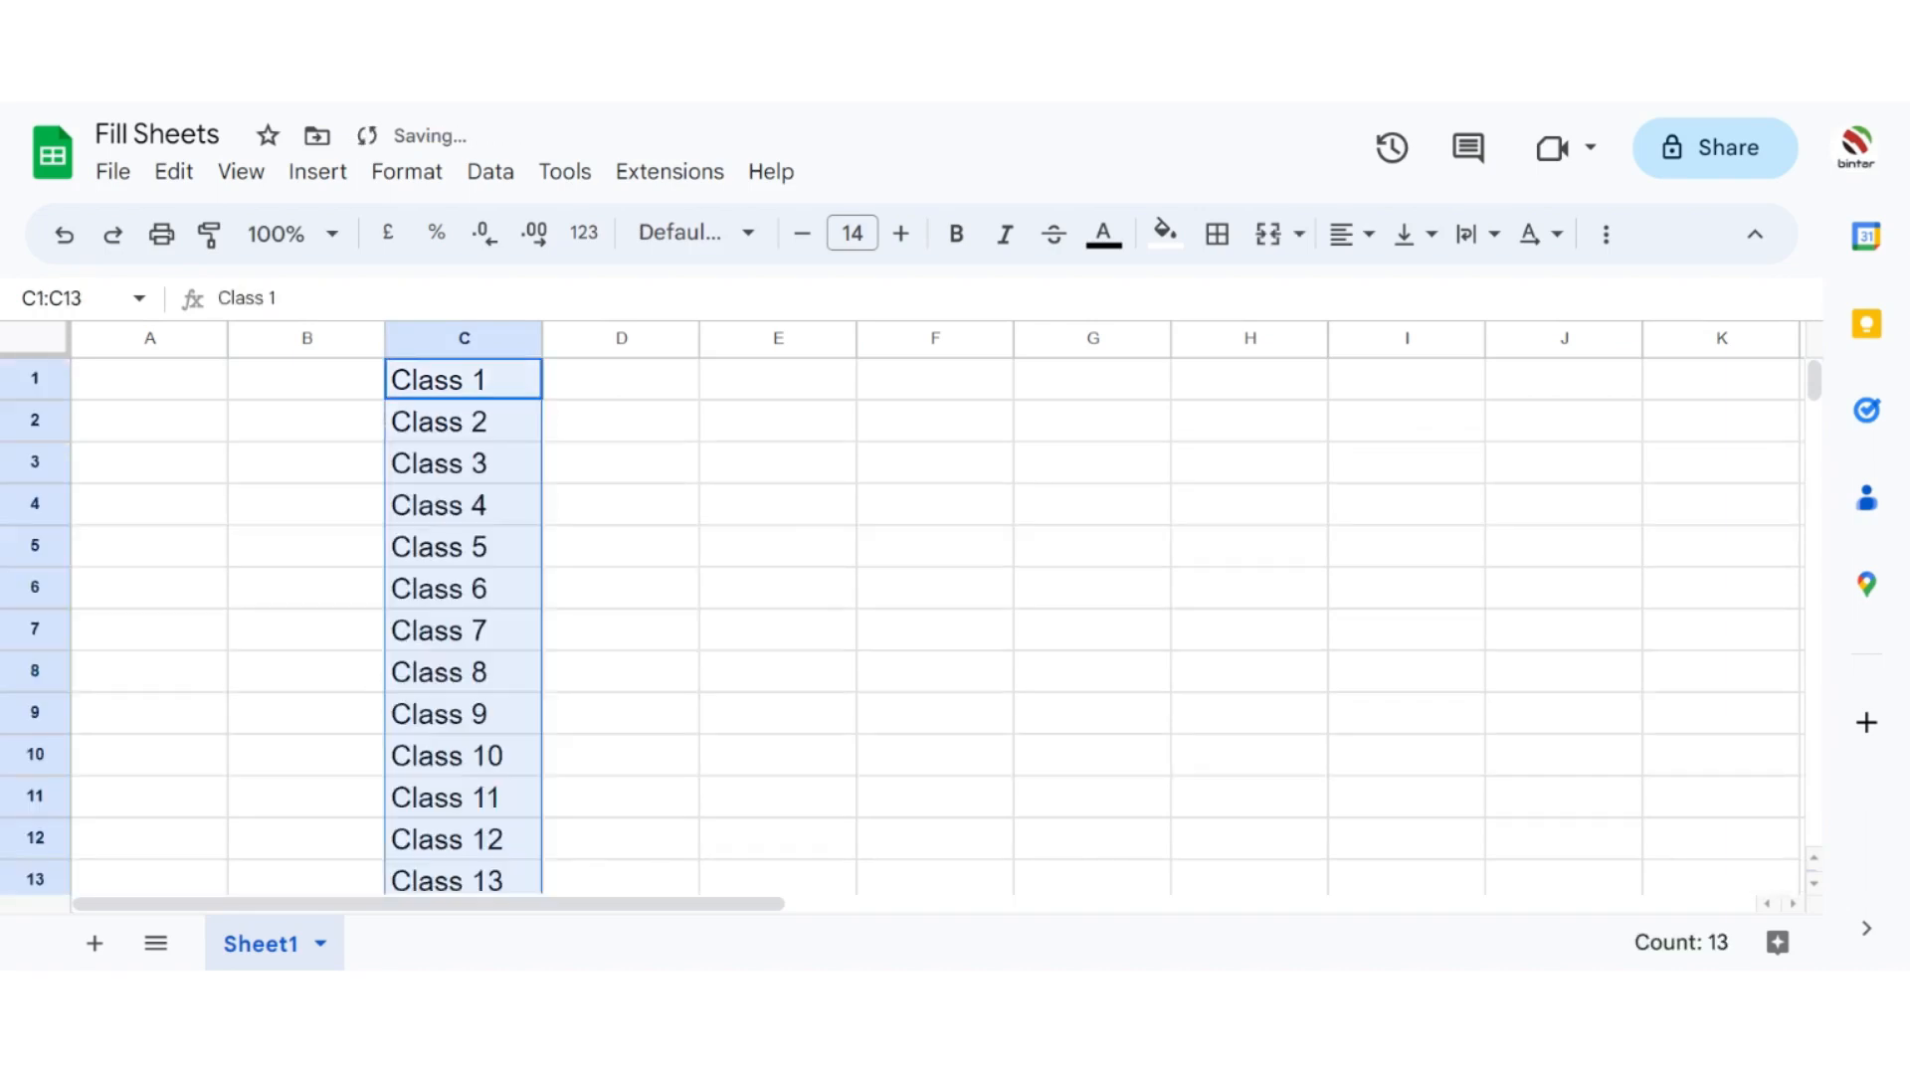
left_click(503, 422)
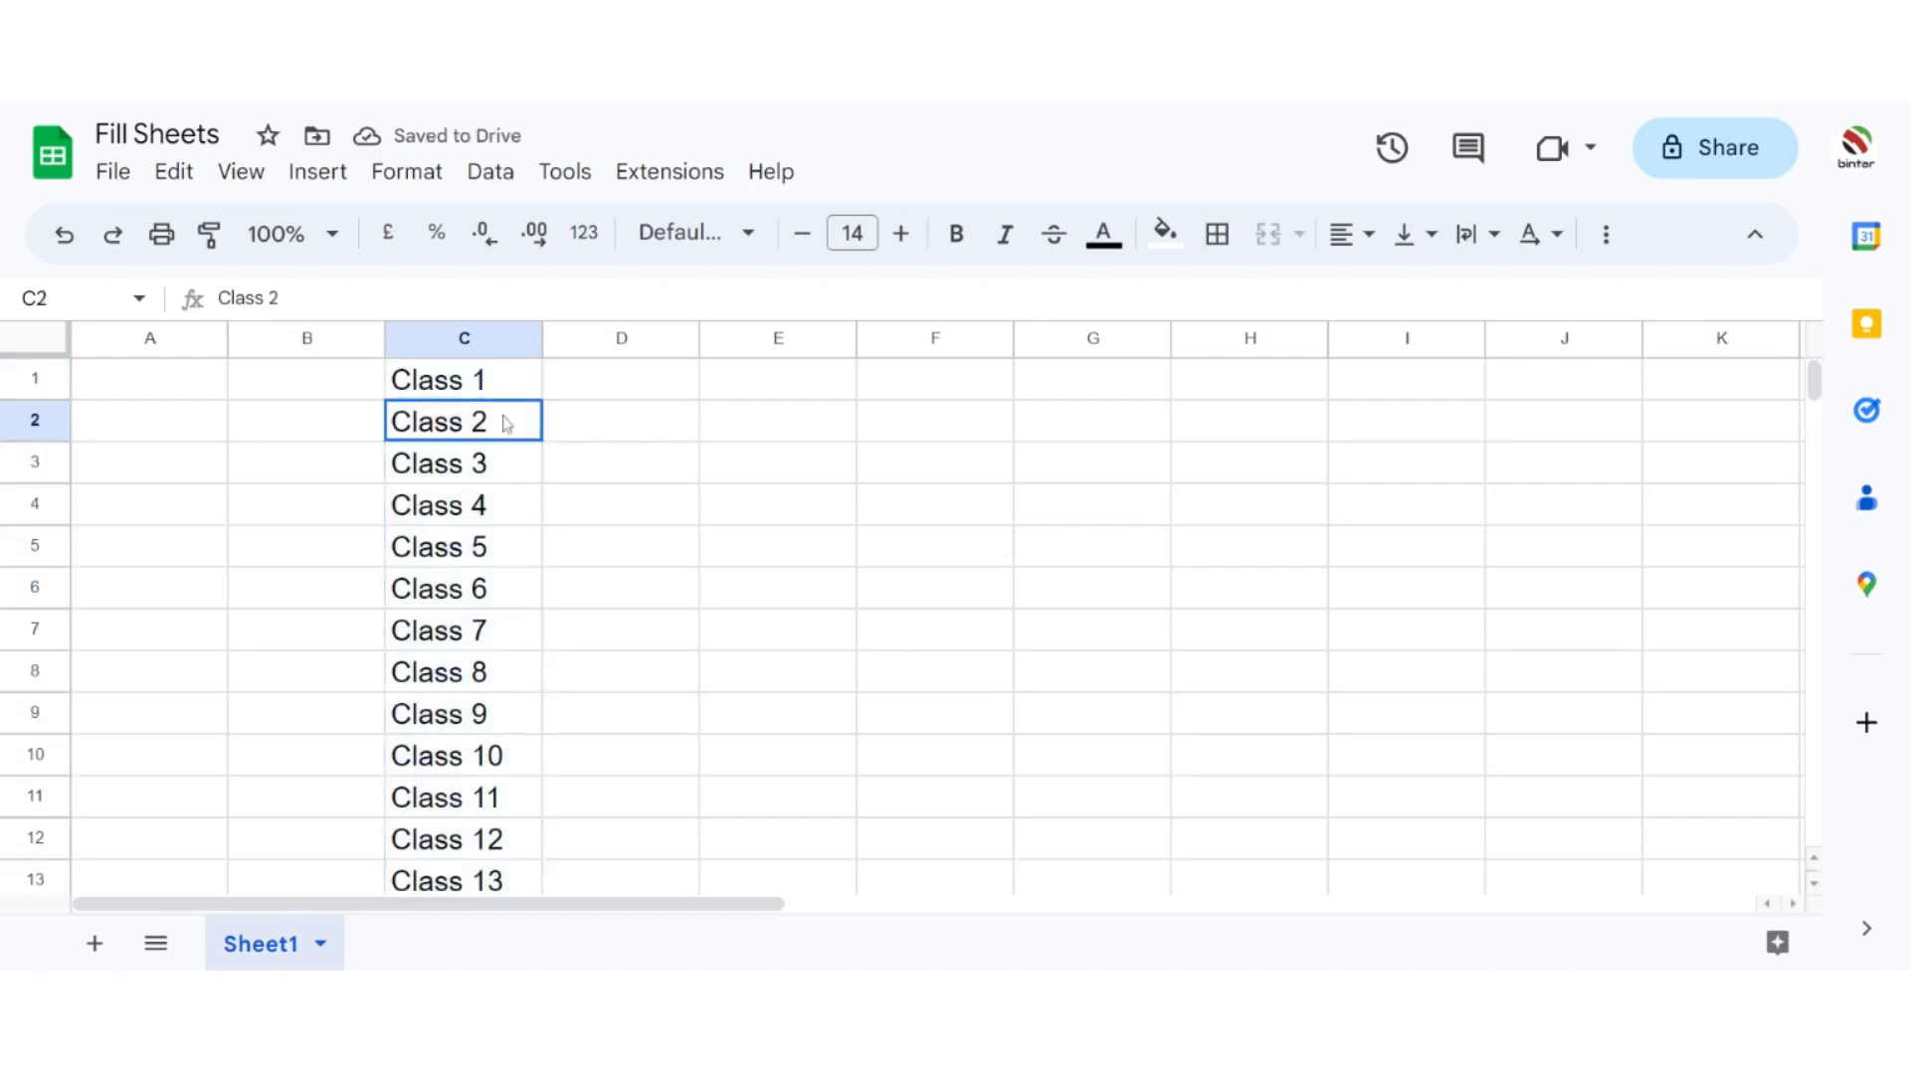
left_click(504, 465)
left_click(496, 509)
left_click(499, 551)
left_click(502, 588)
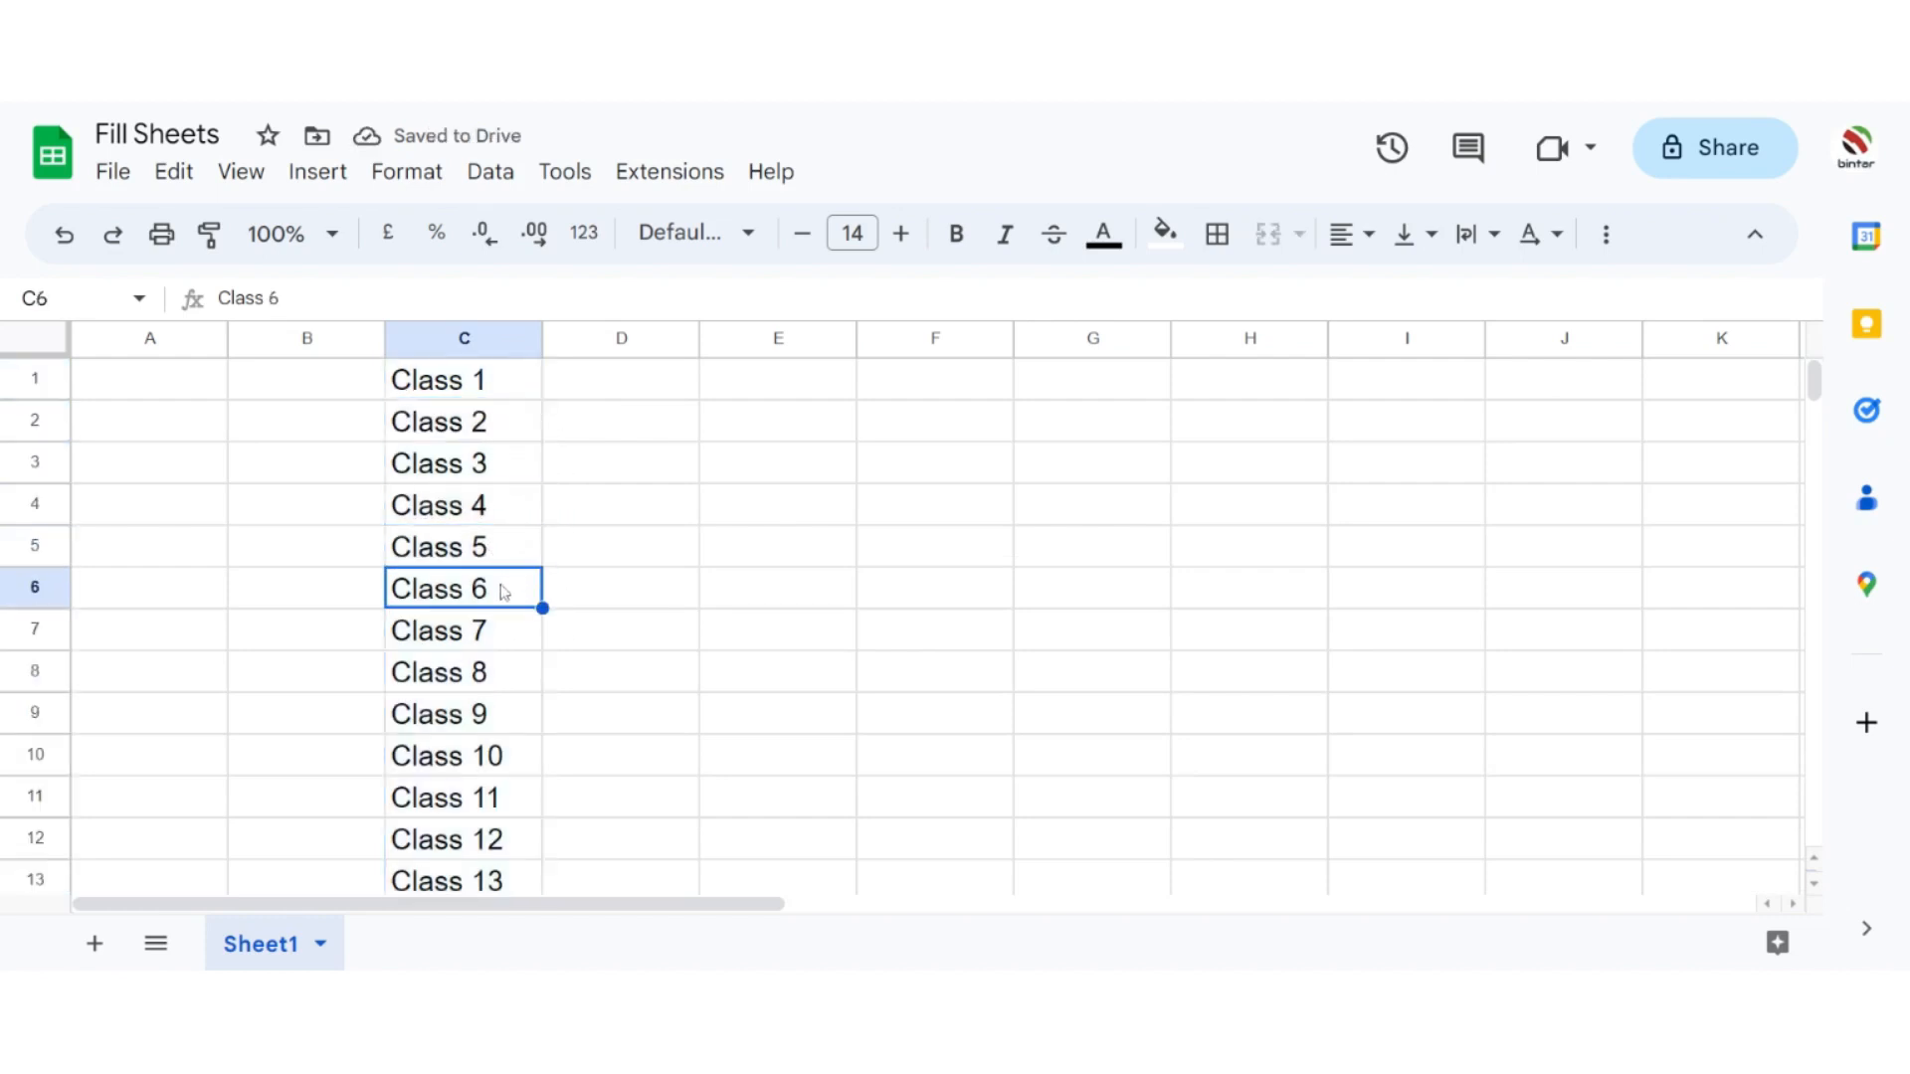
scroll(516, 575, "down", 2)
scroll(519, 563, "up", 2)
left_click(588, 384)
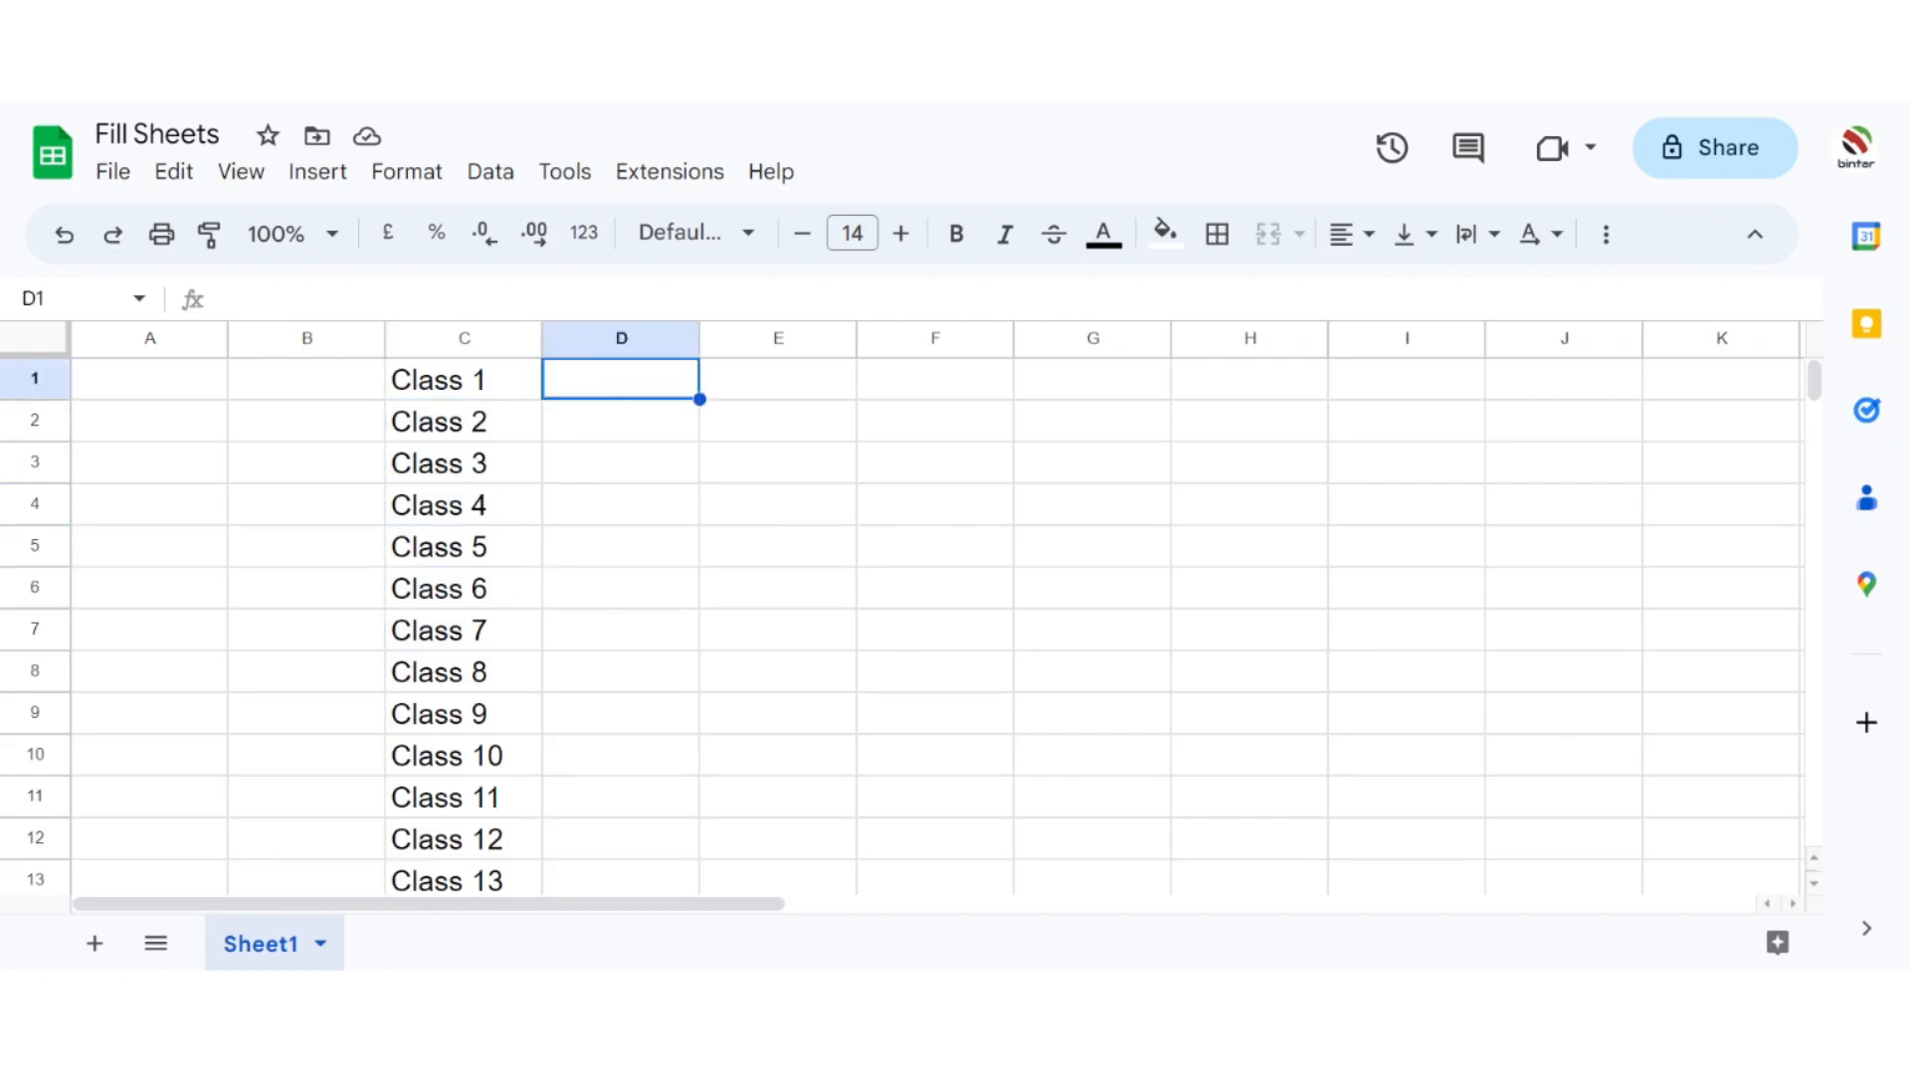
type("Data")
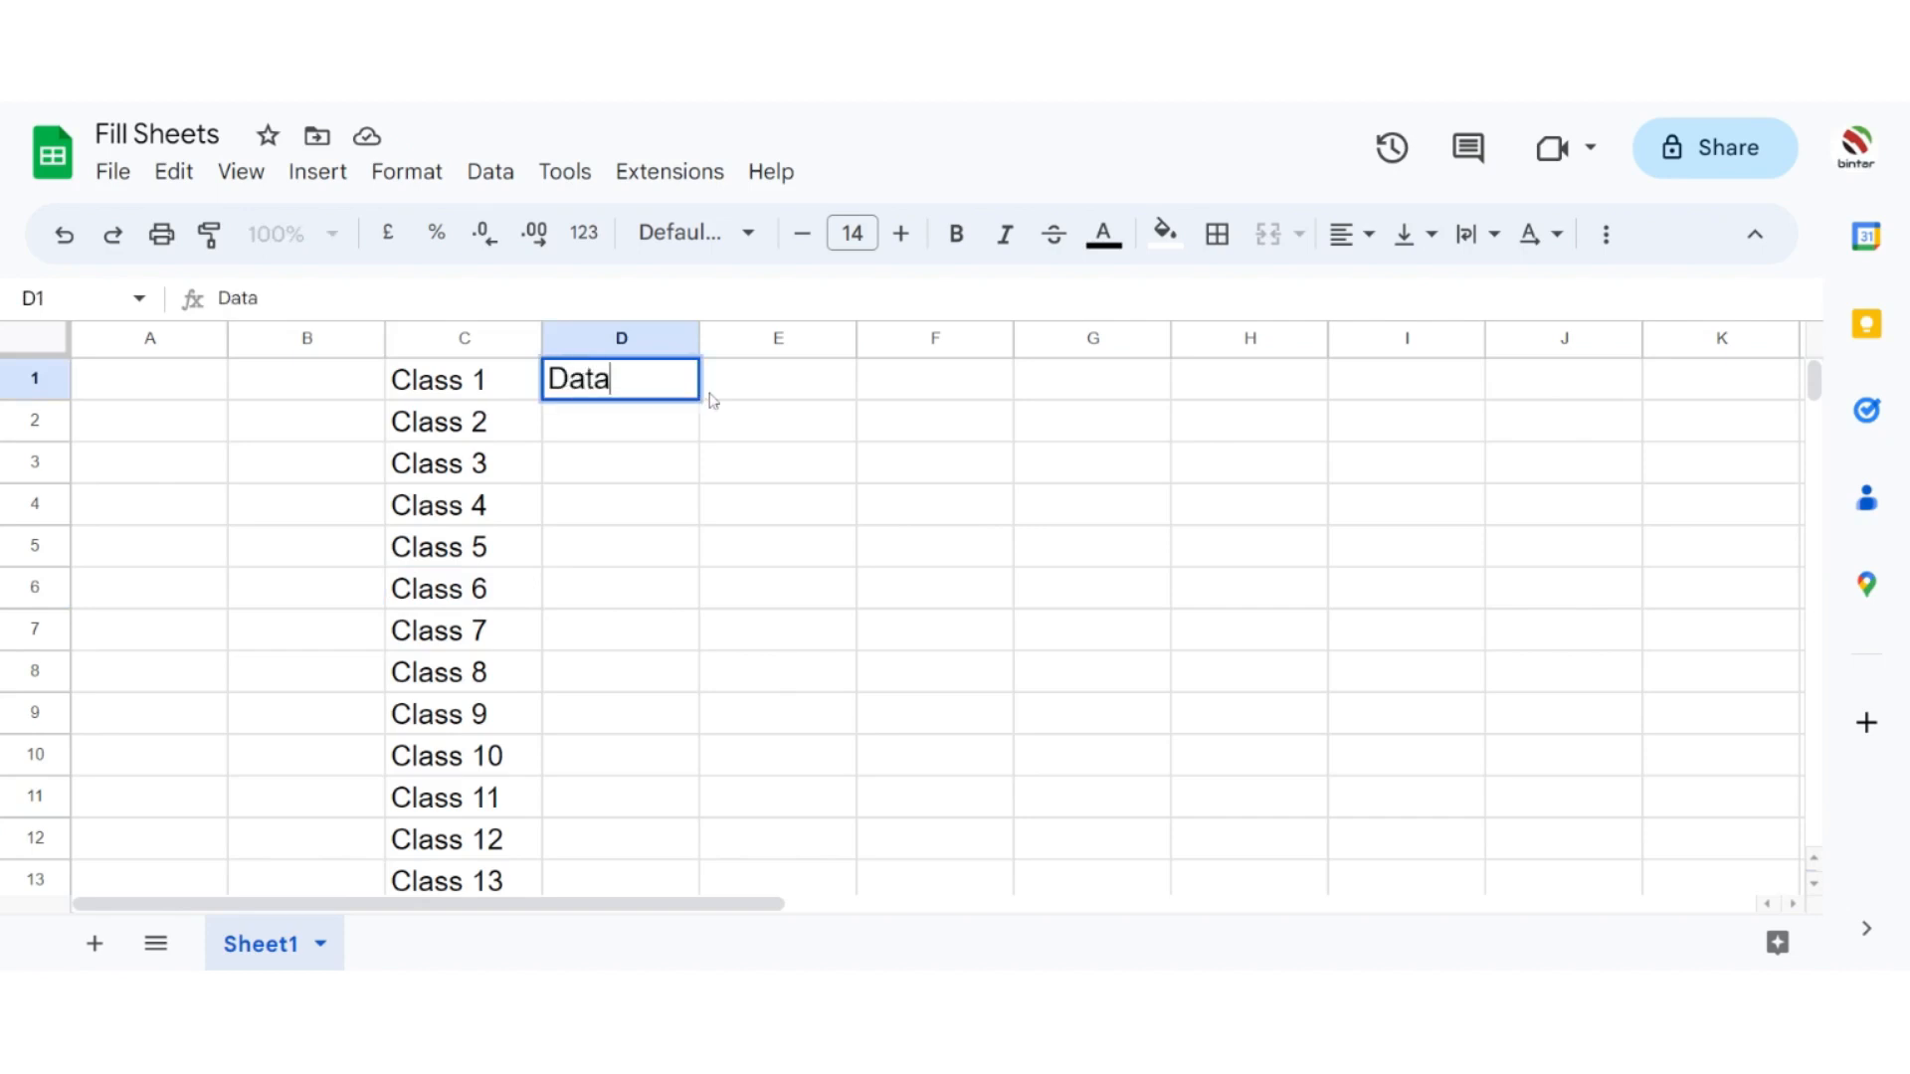
key("BackSpace")
key("BackSpace")
key("BackSpace")
key("BackSpace")
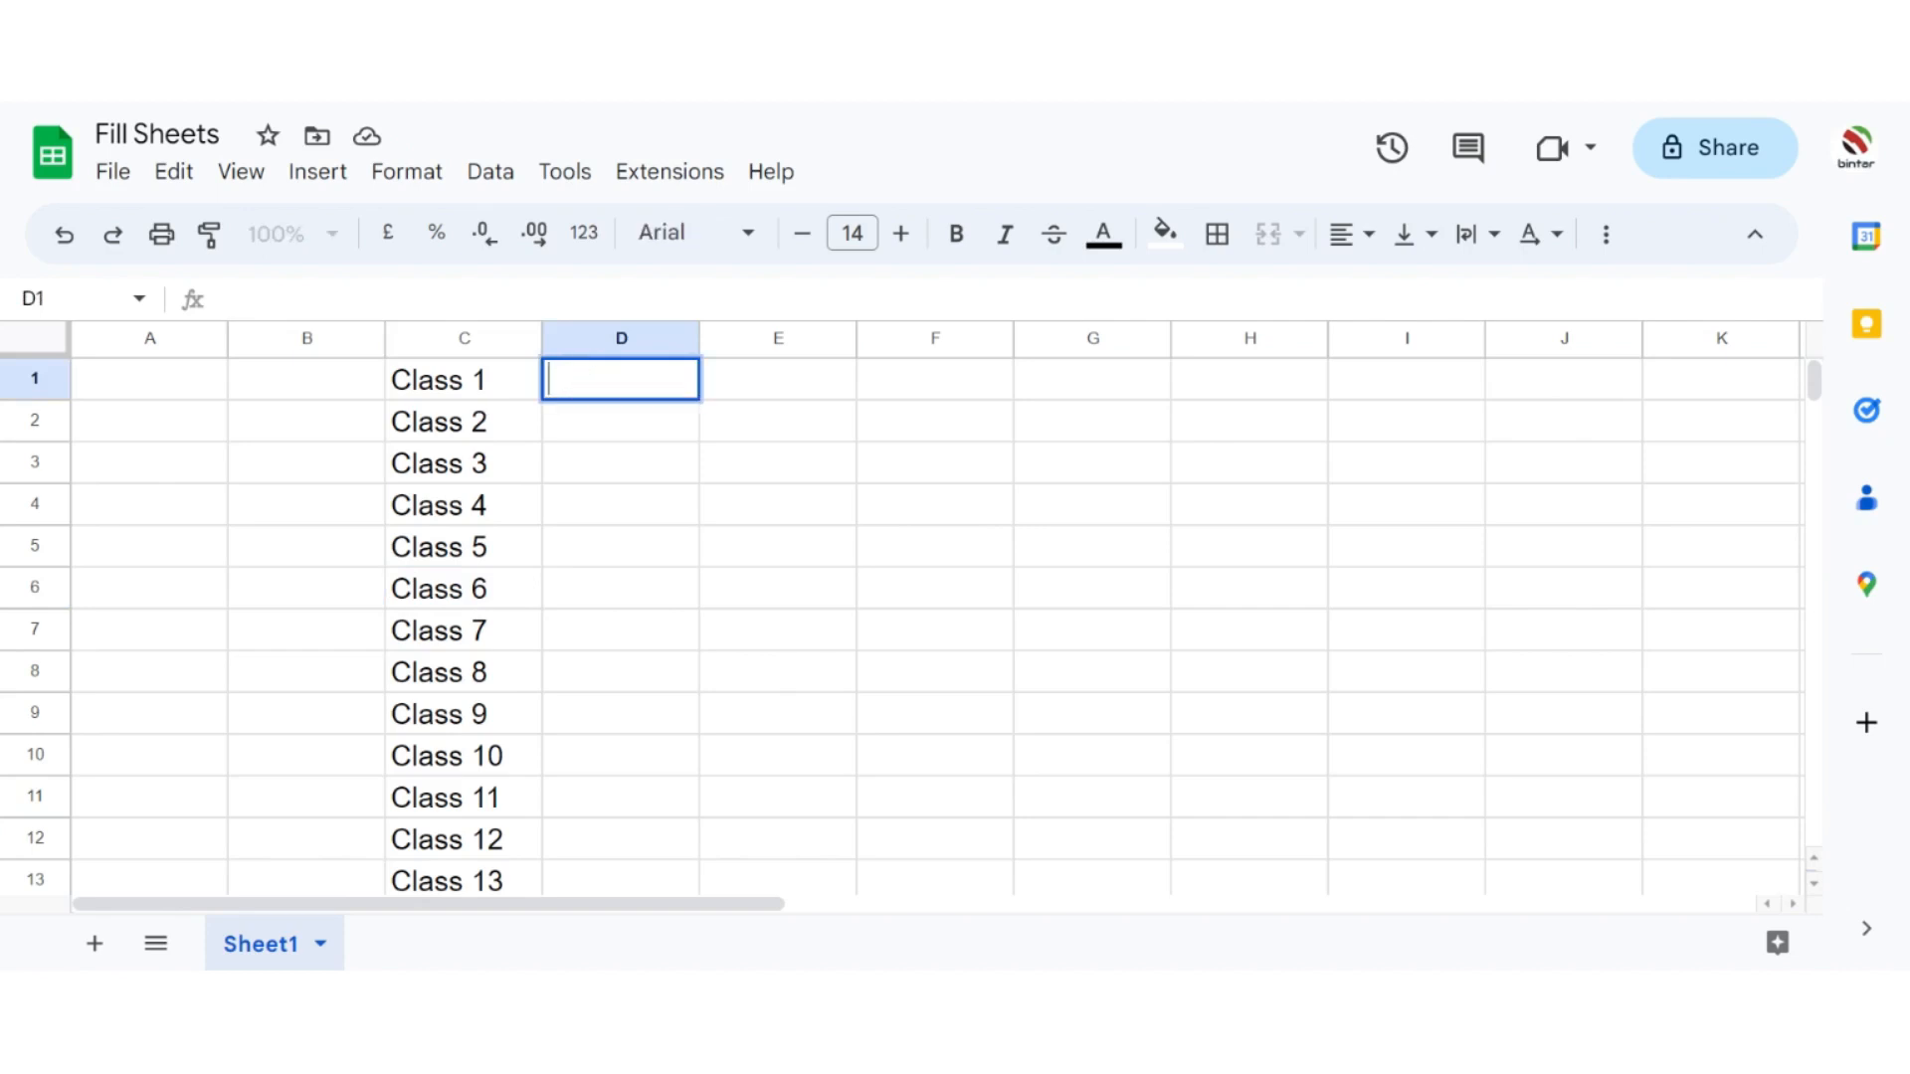
Step: Enter the label "Section 2" in cell D1
type("Section")
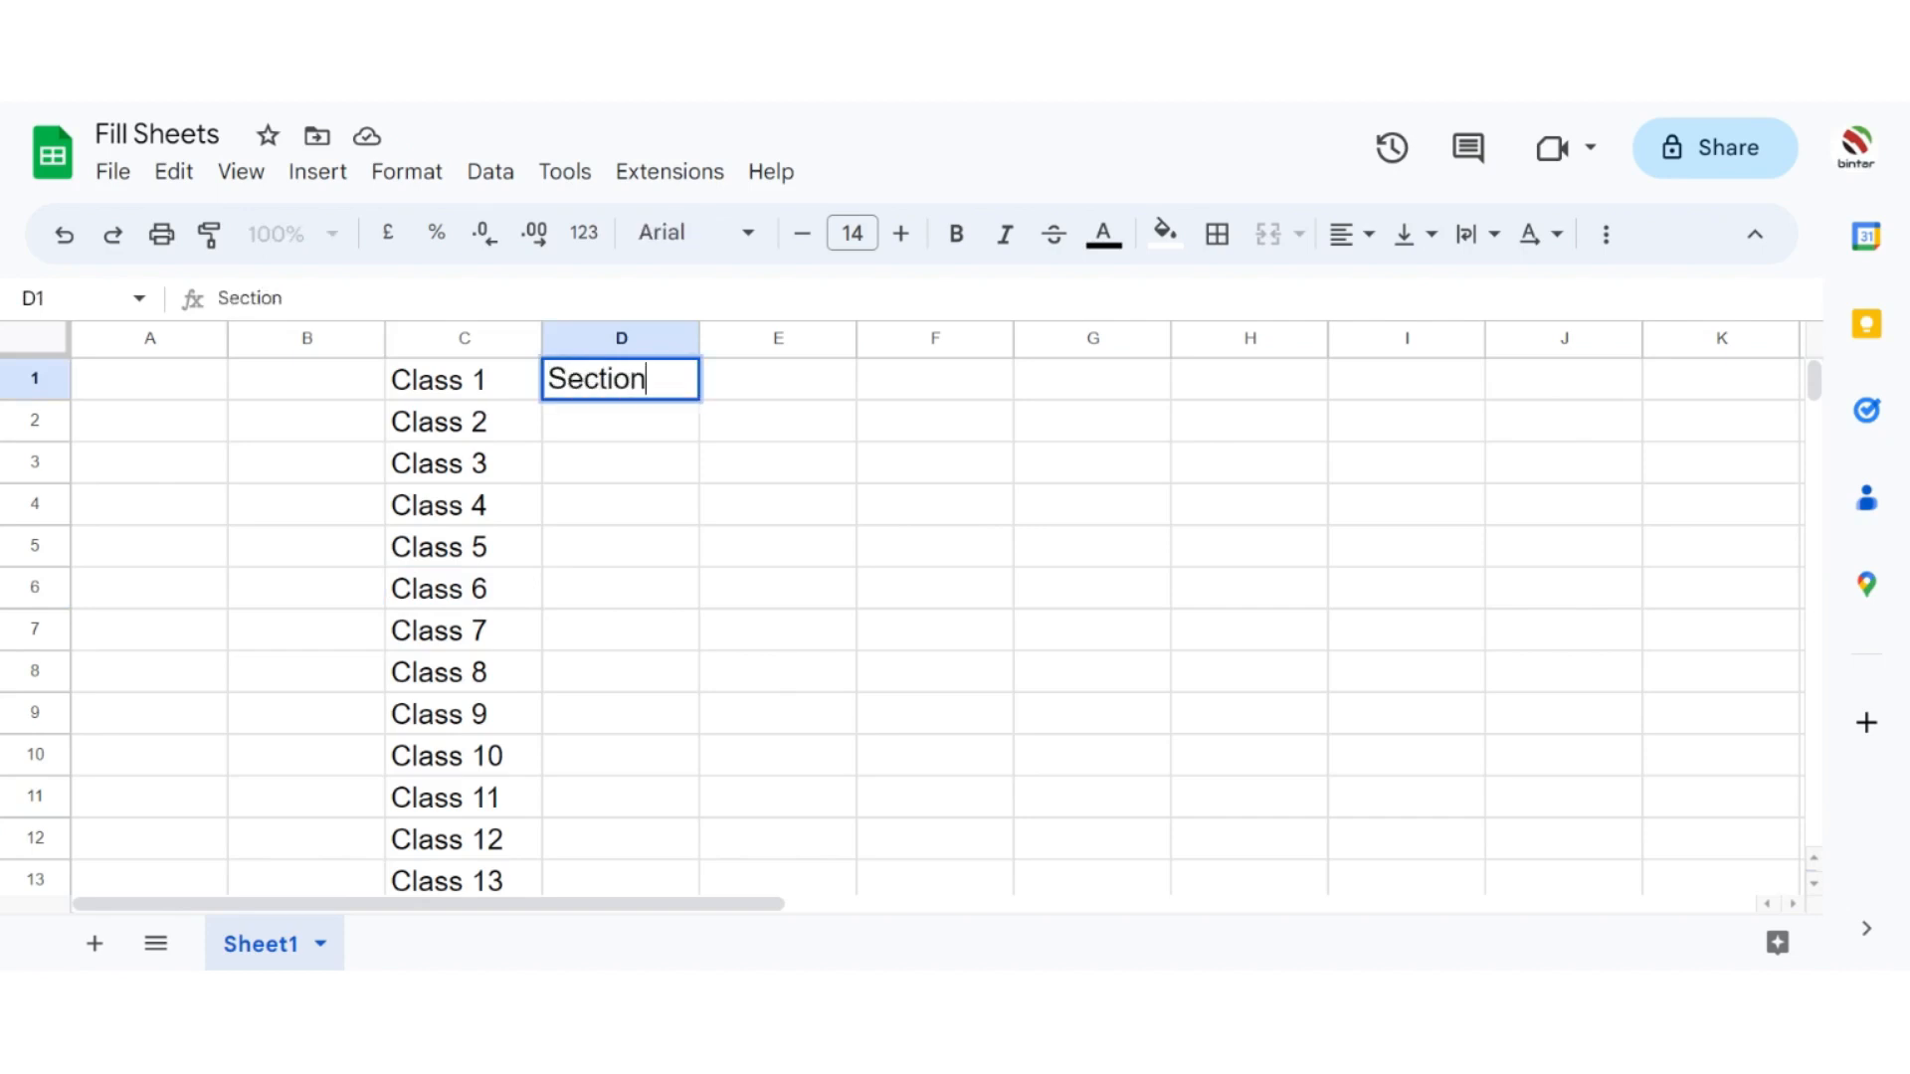
type(" 1")
key("BackSpace")
type("2")
left_click(714, 420)
Step: Fill the numbered label series from D1 down through D12 and auto-extend it to D13, matching column C
left_click(657, 393)
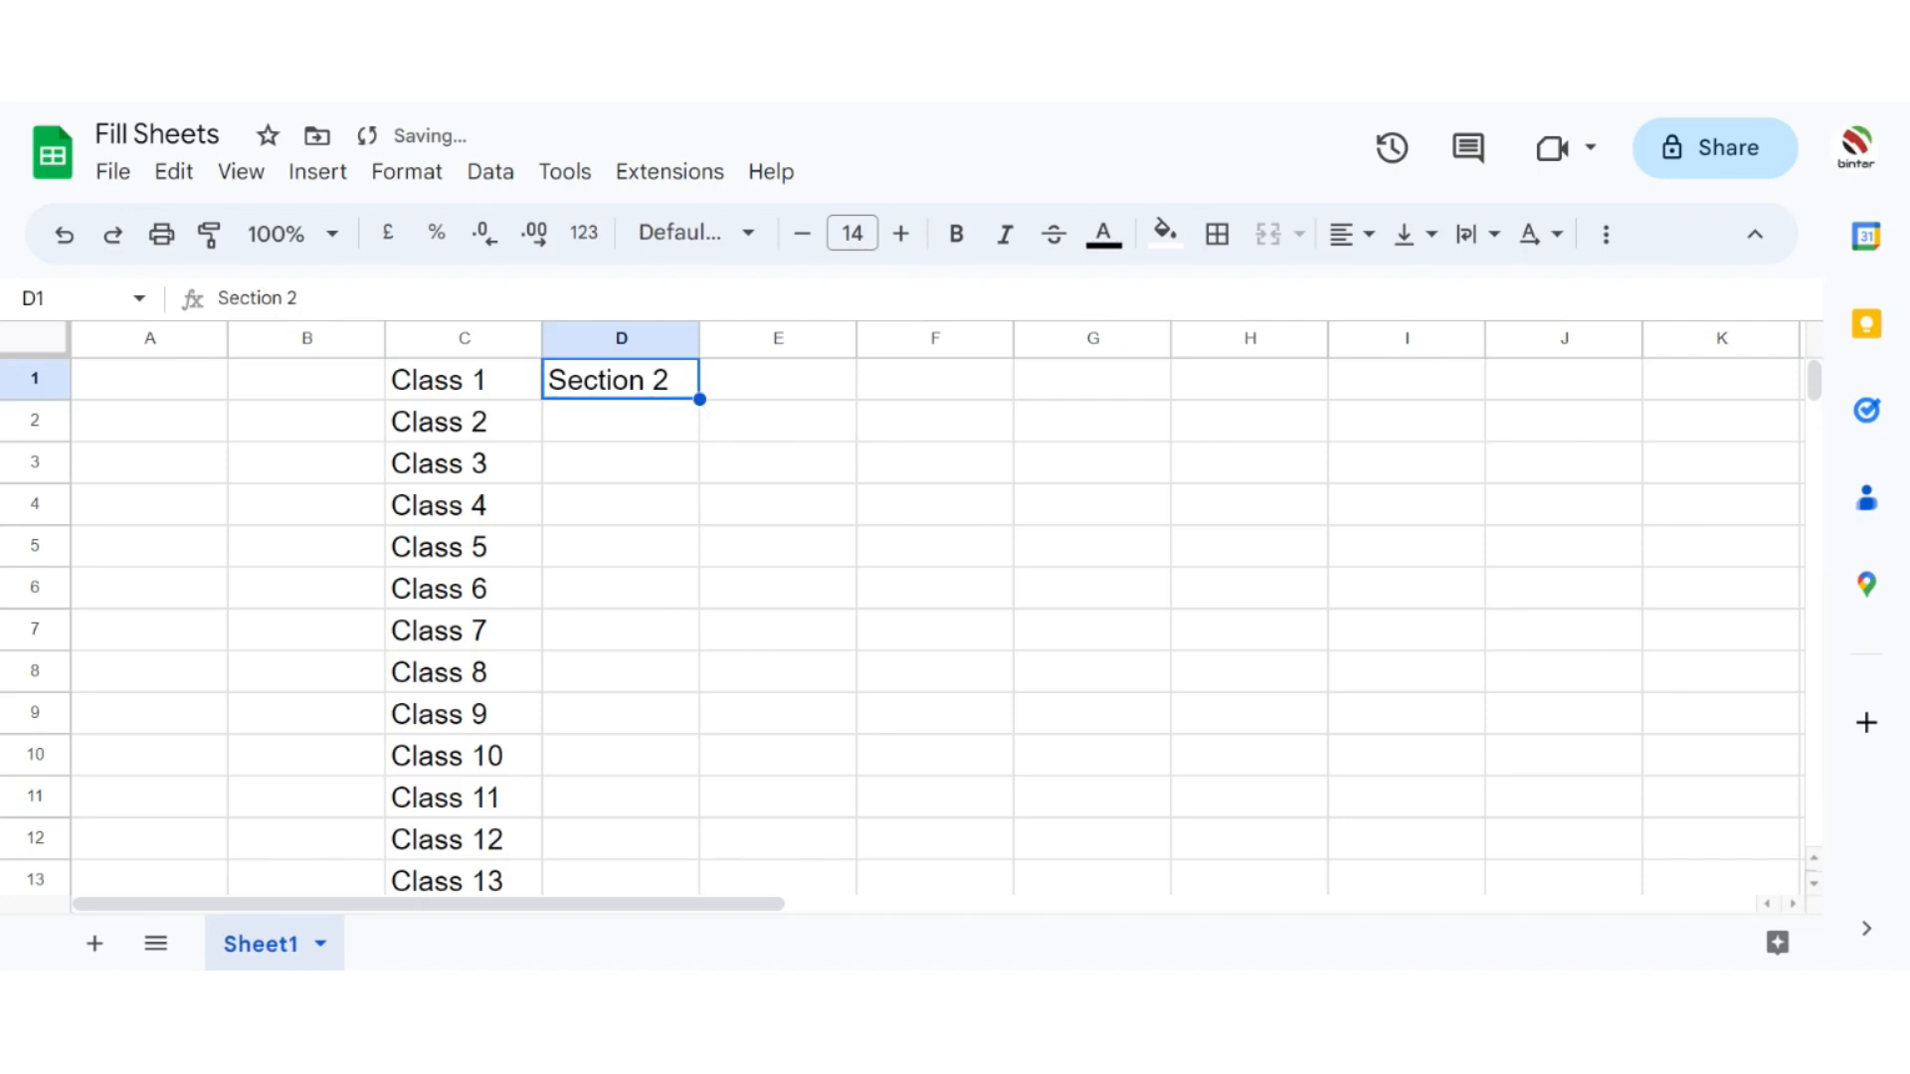
left_click_drag(699, 400, 696, 851)
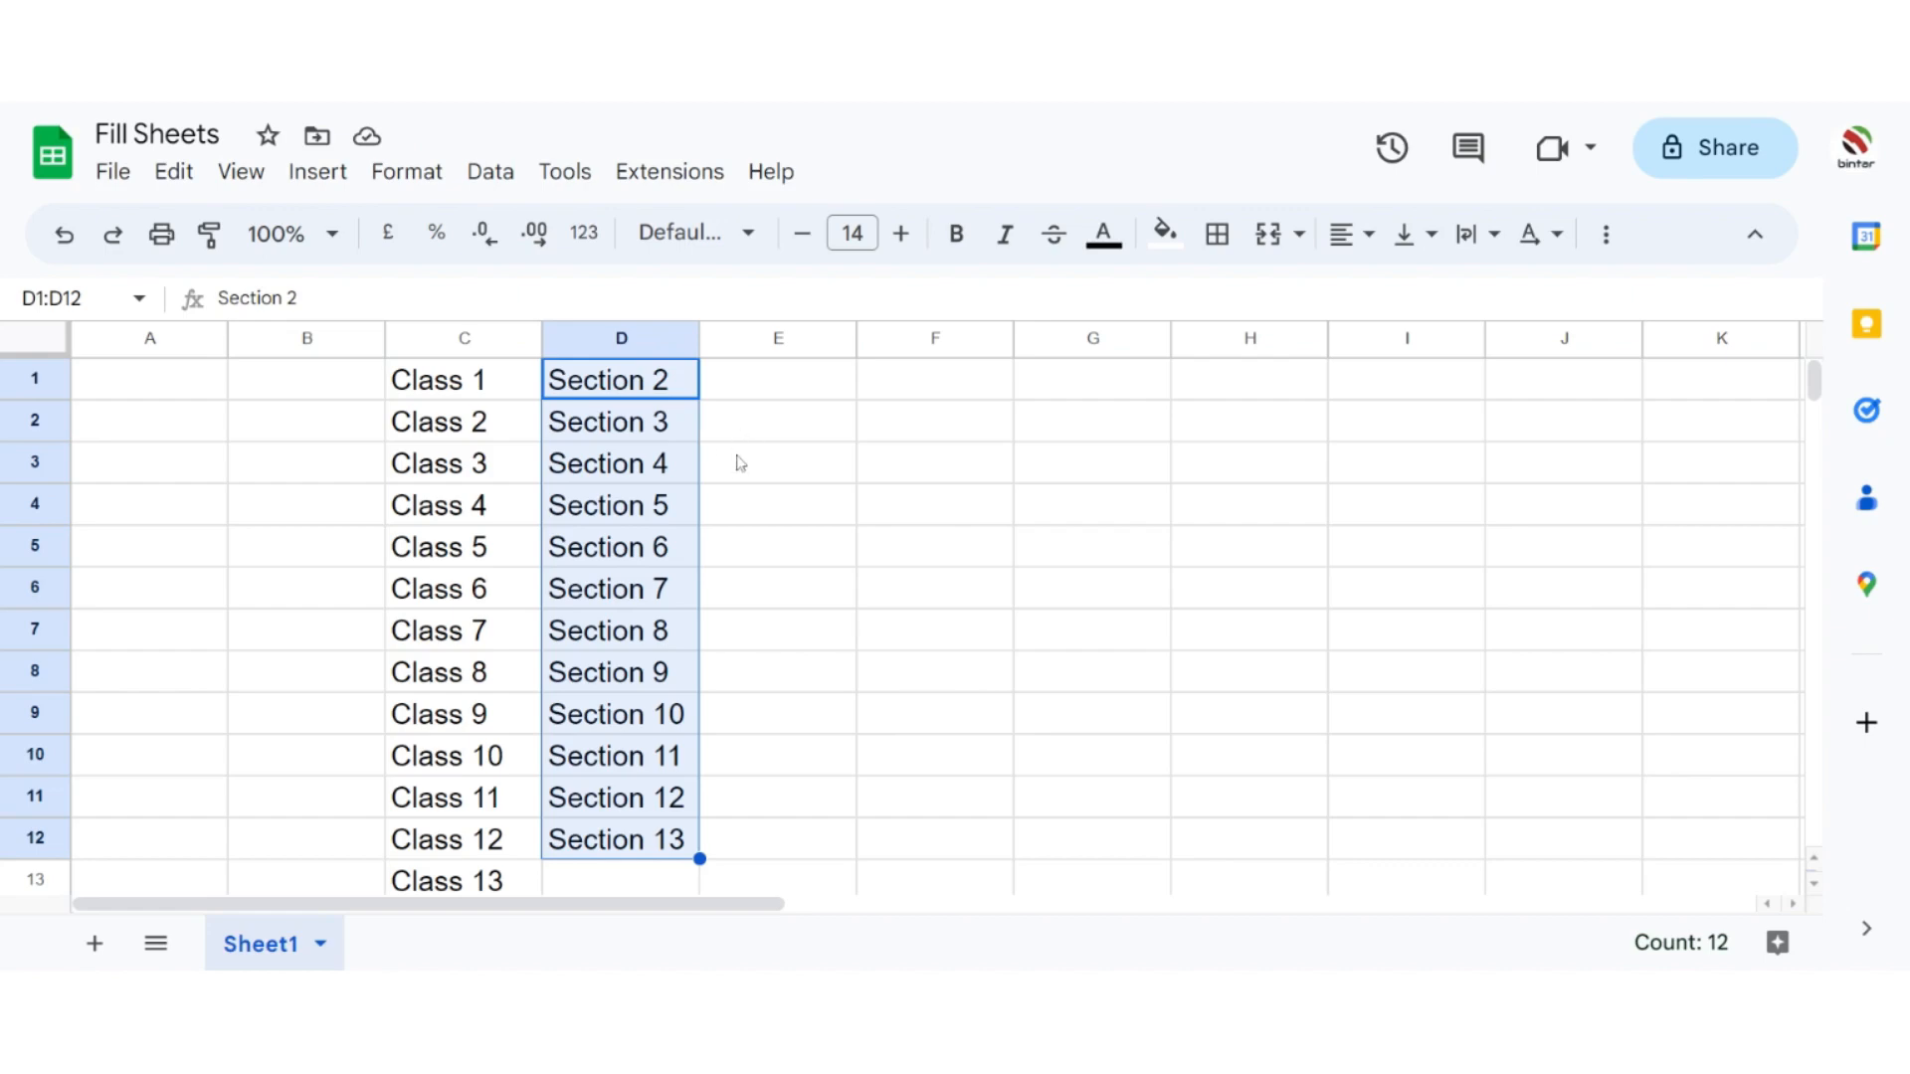
double_click(701, 859)
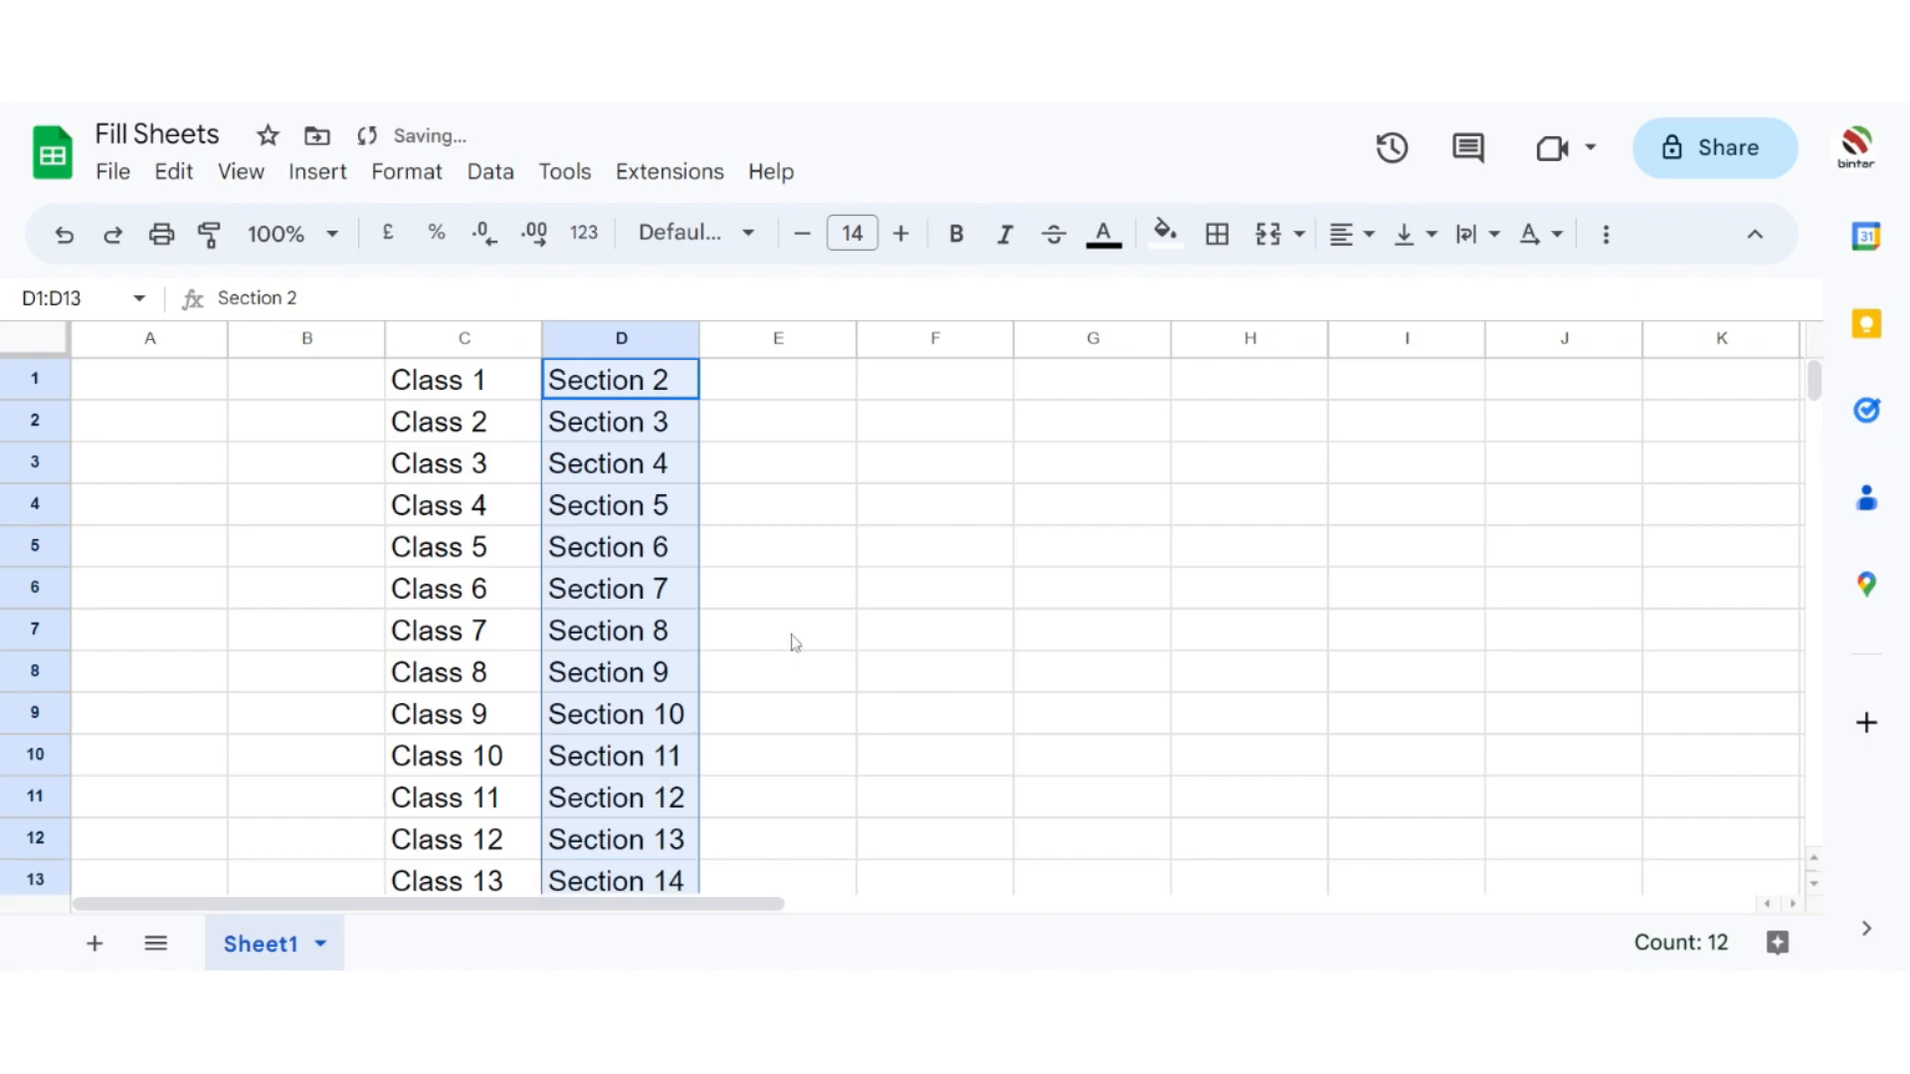
Step: Enter the date 01/01/2023 in cell E1 and fill the daily date series down through E12
left_click(808, 396)
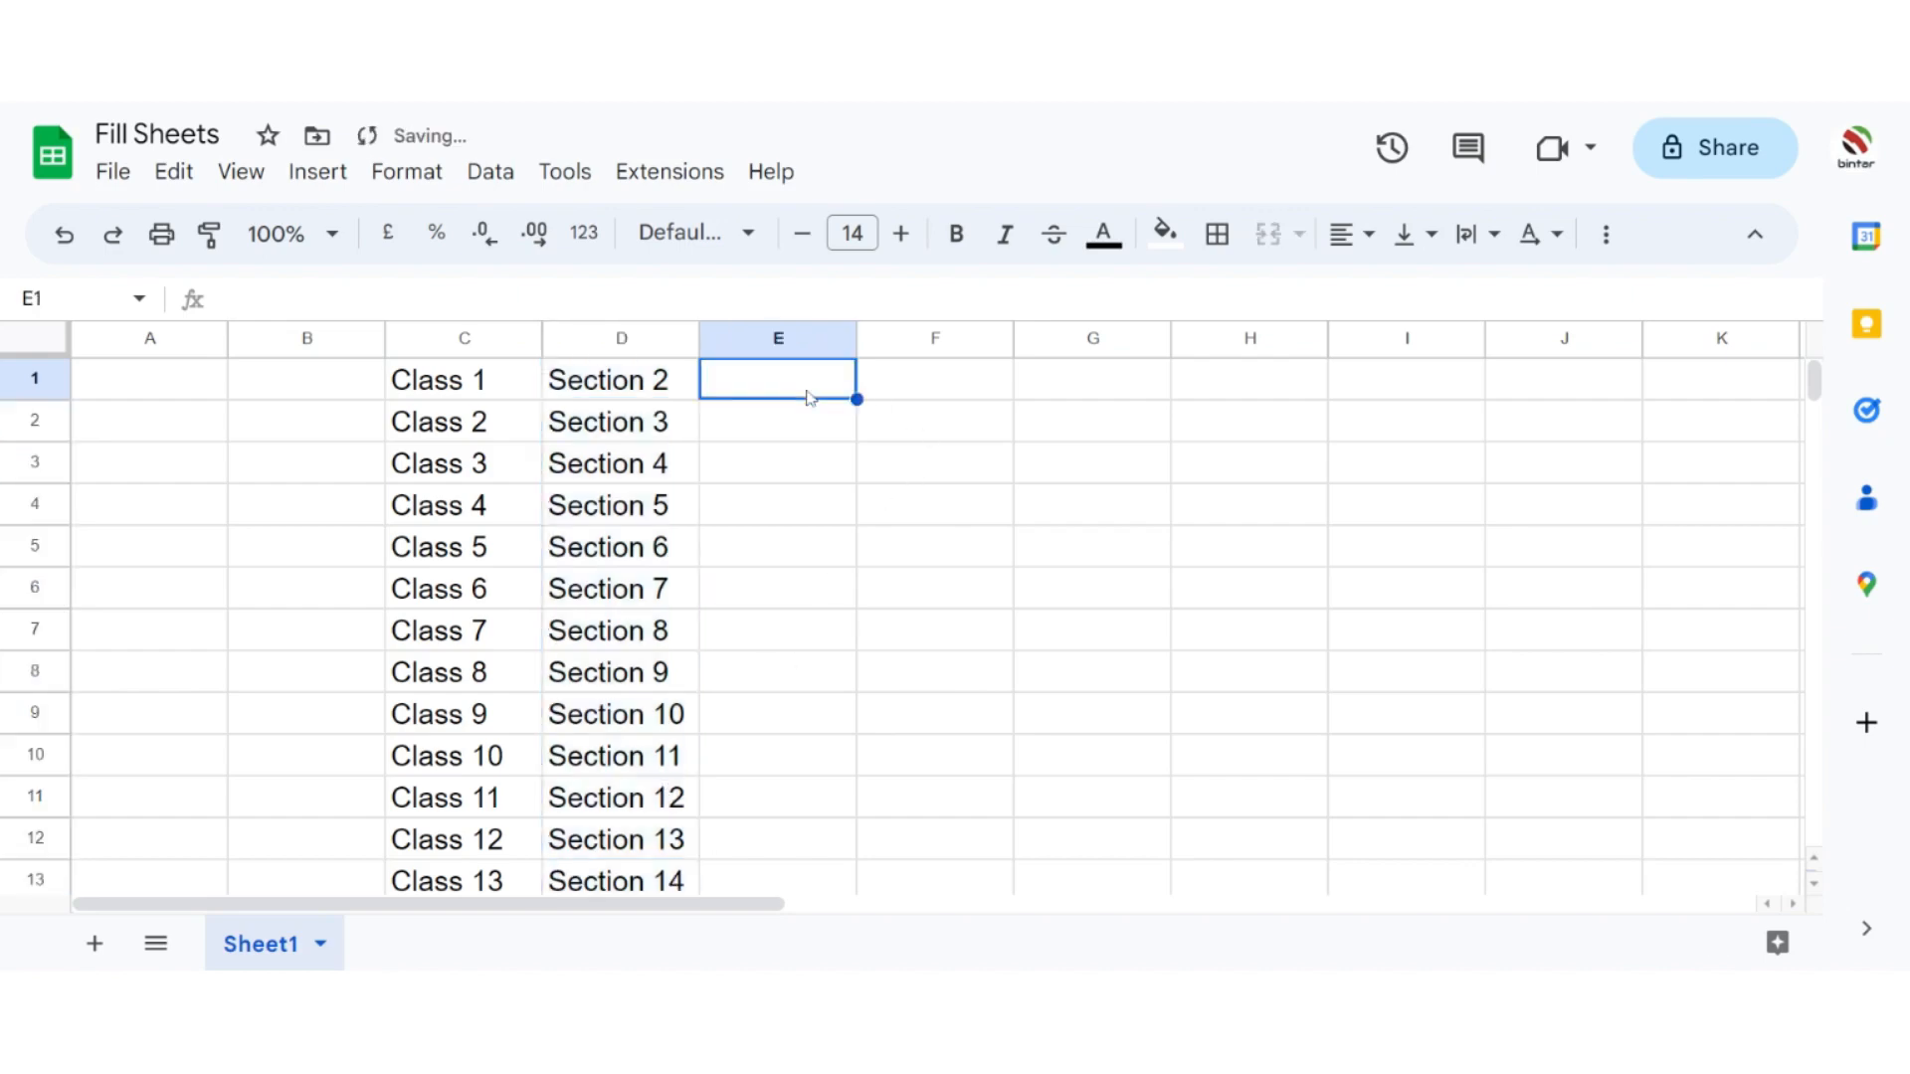
type("01/01/8")
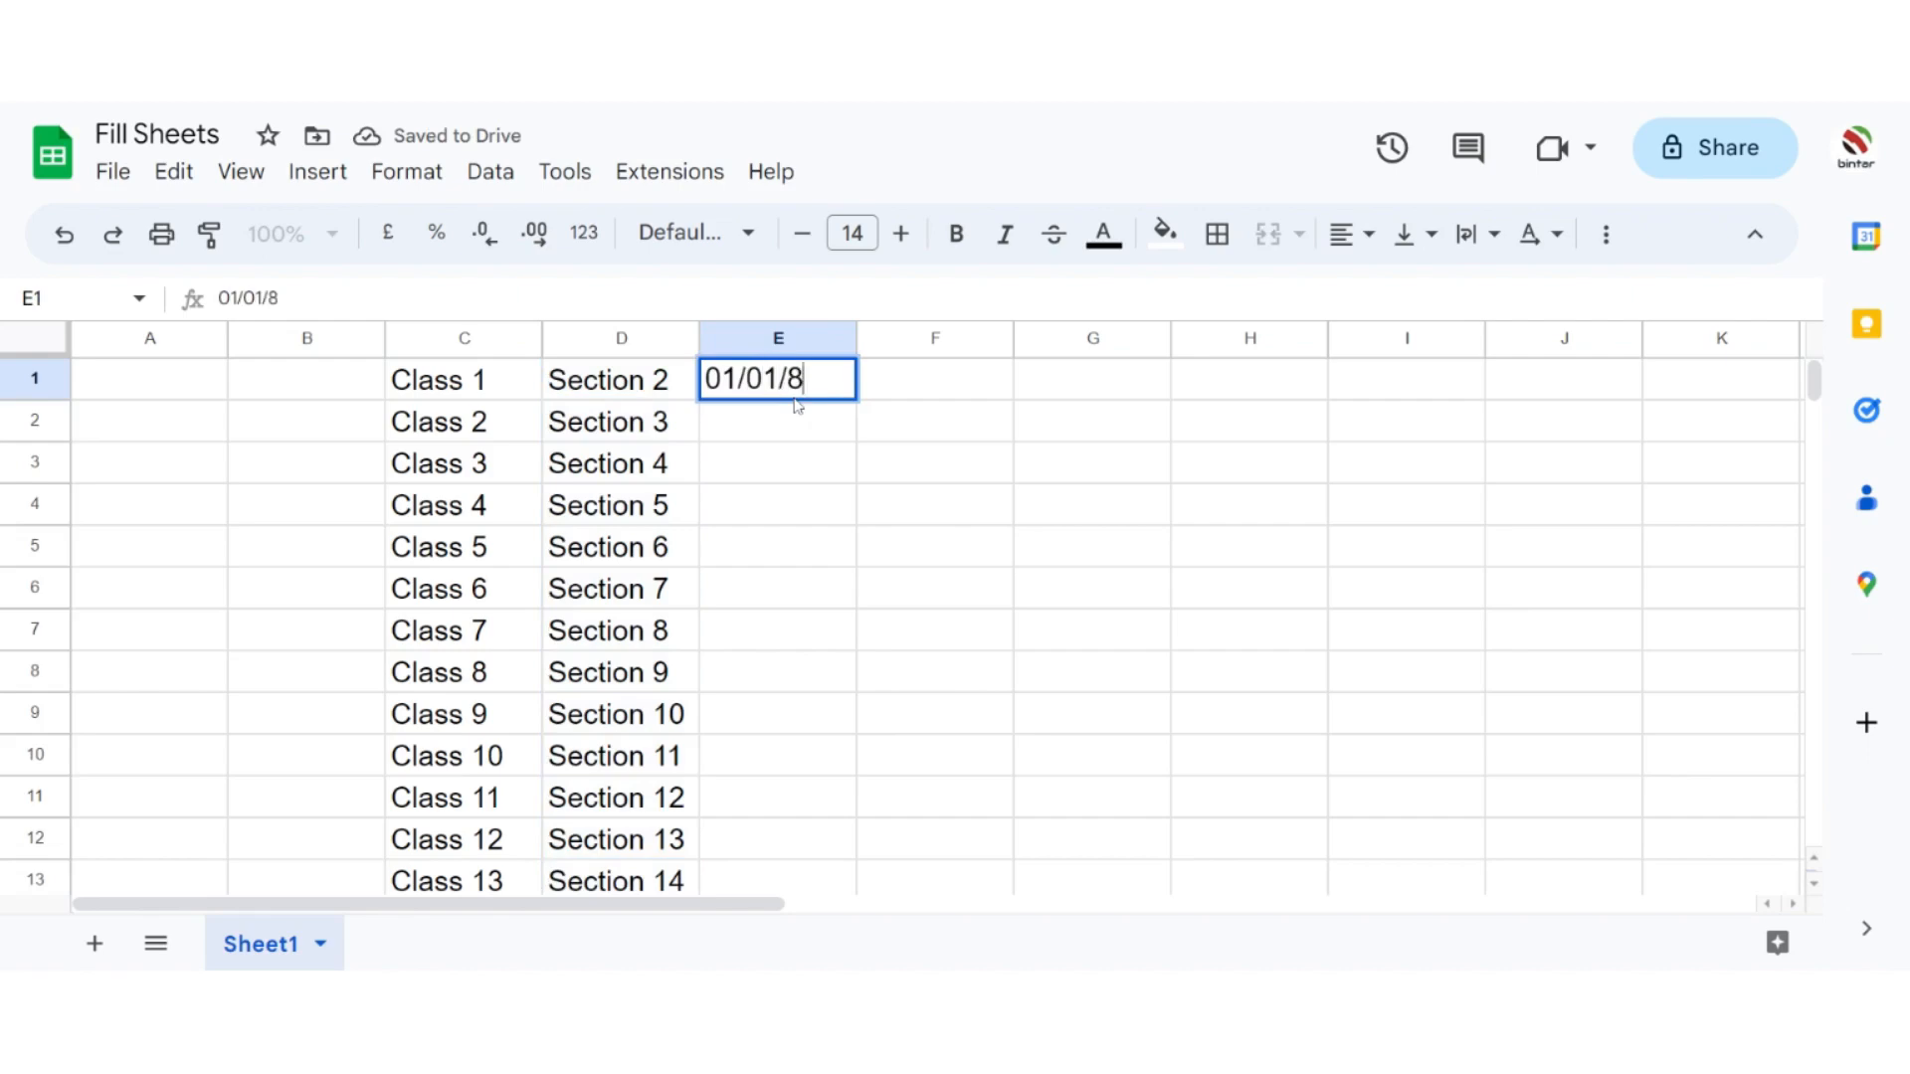
key("BackSpace")
type("202")
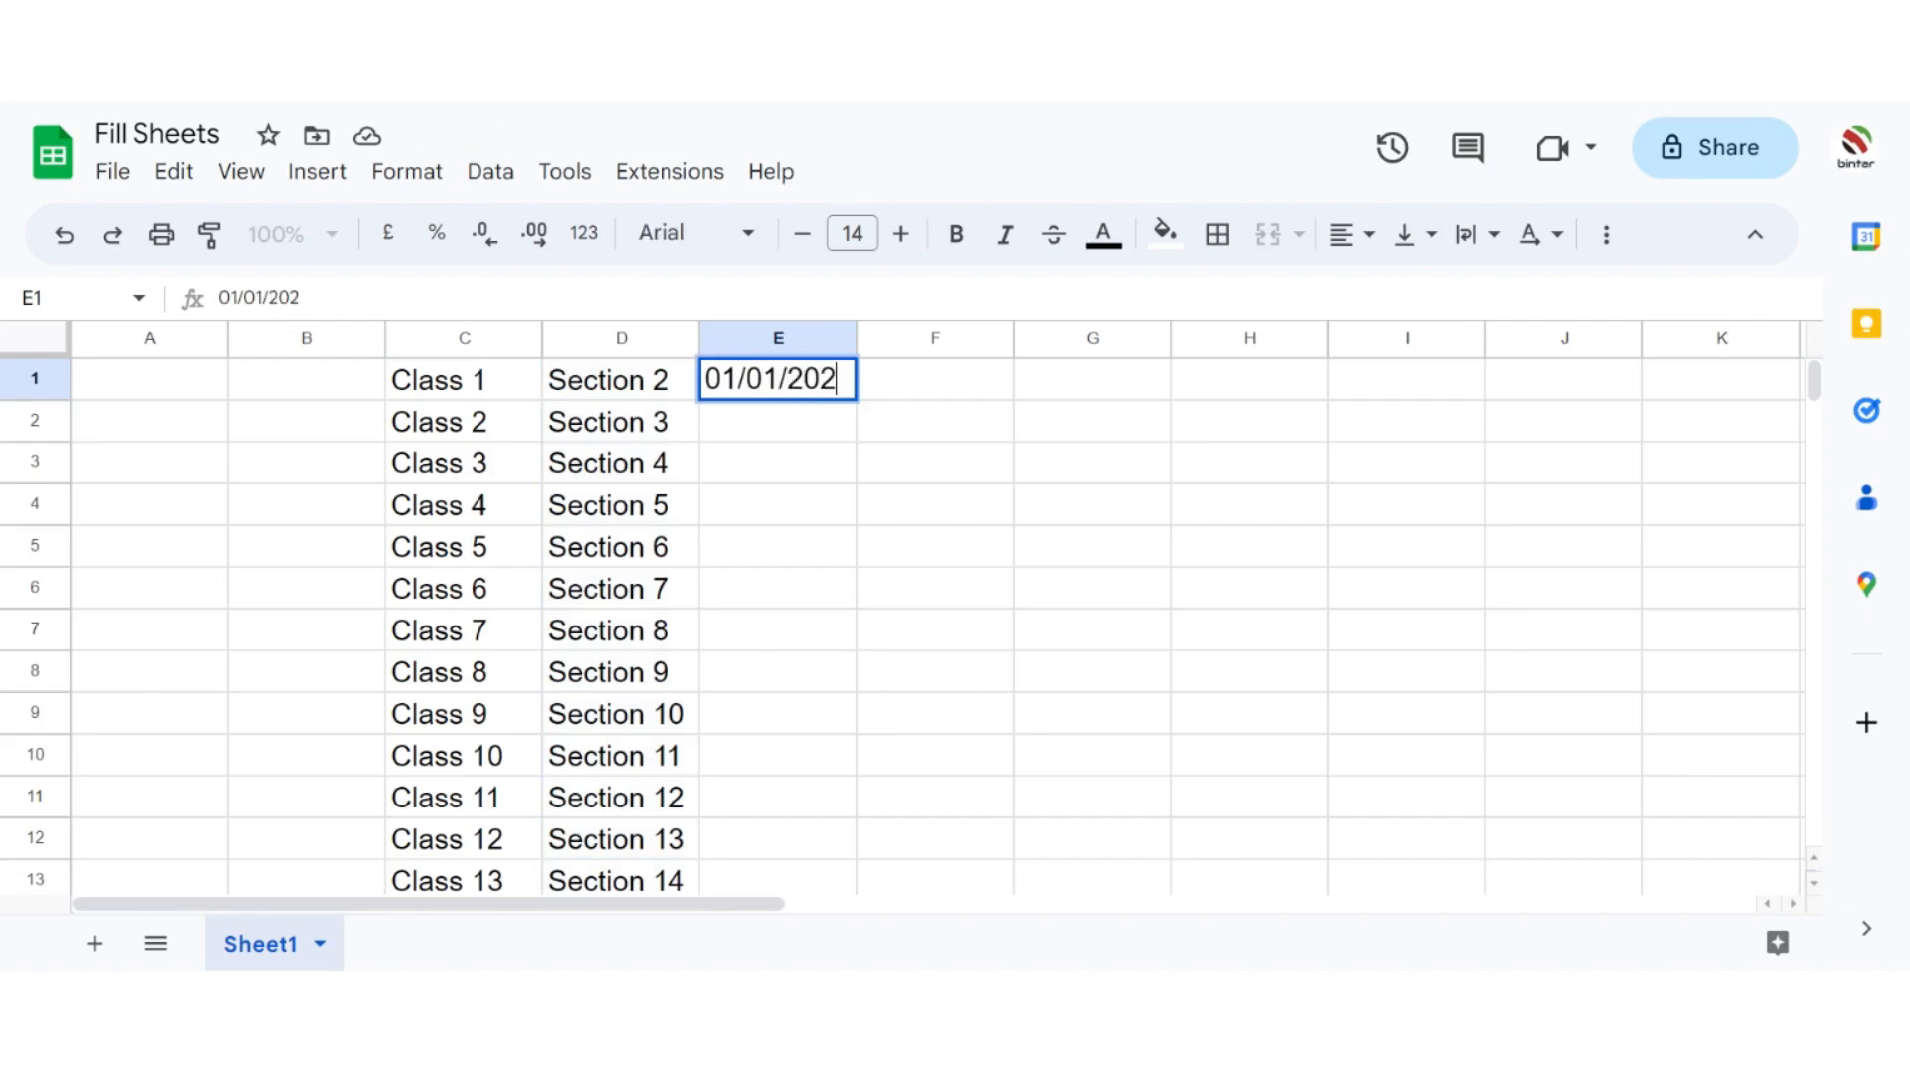
type("3")
left_click(874, 469)
left_click(829, 396)
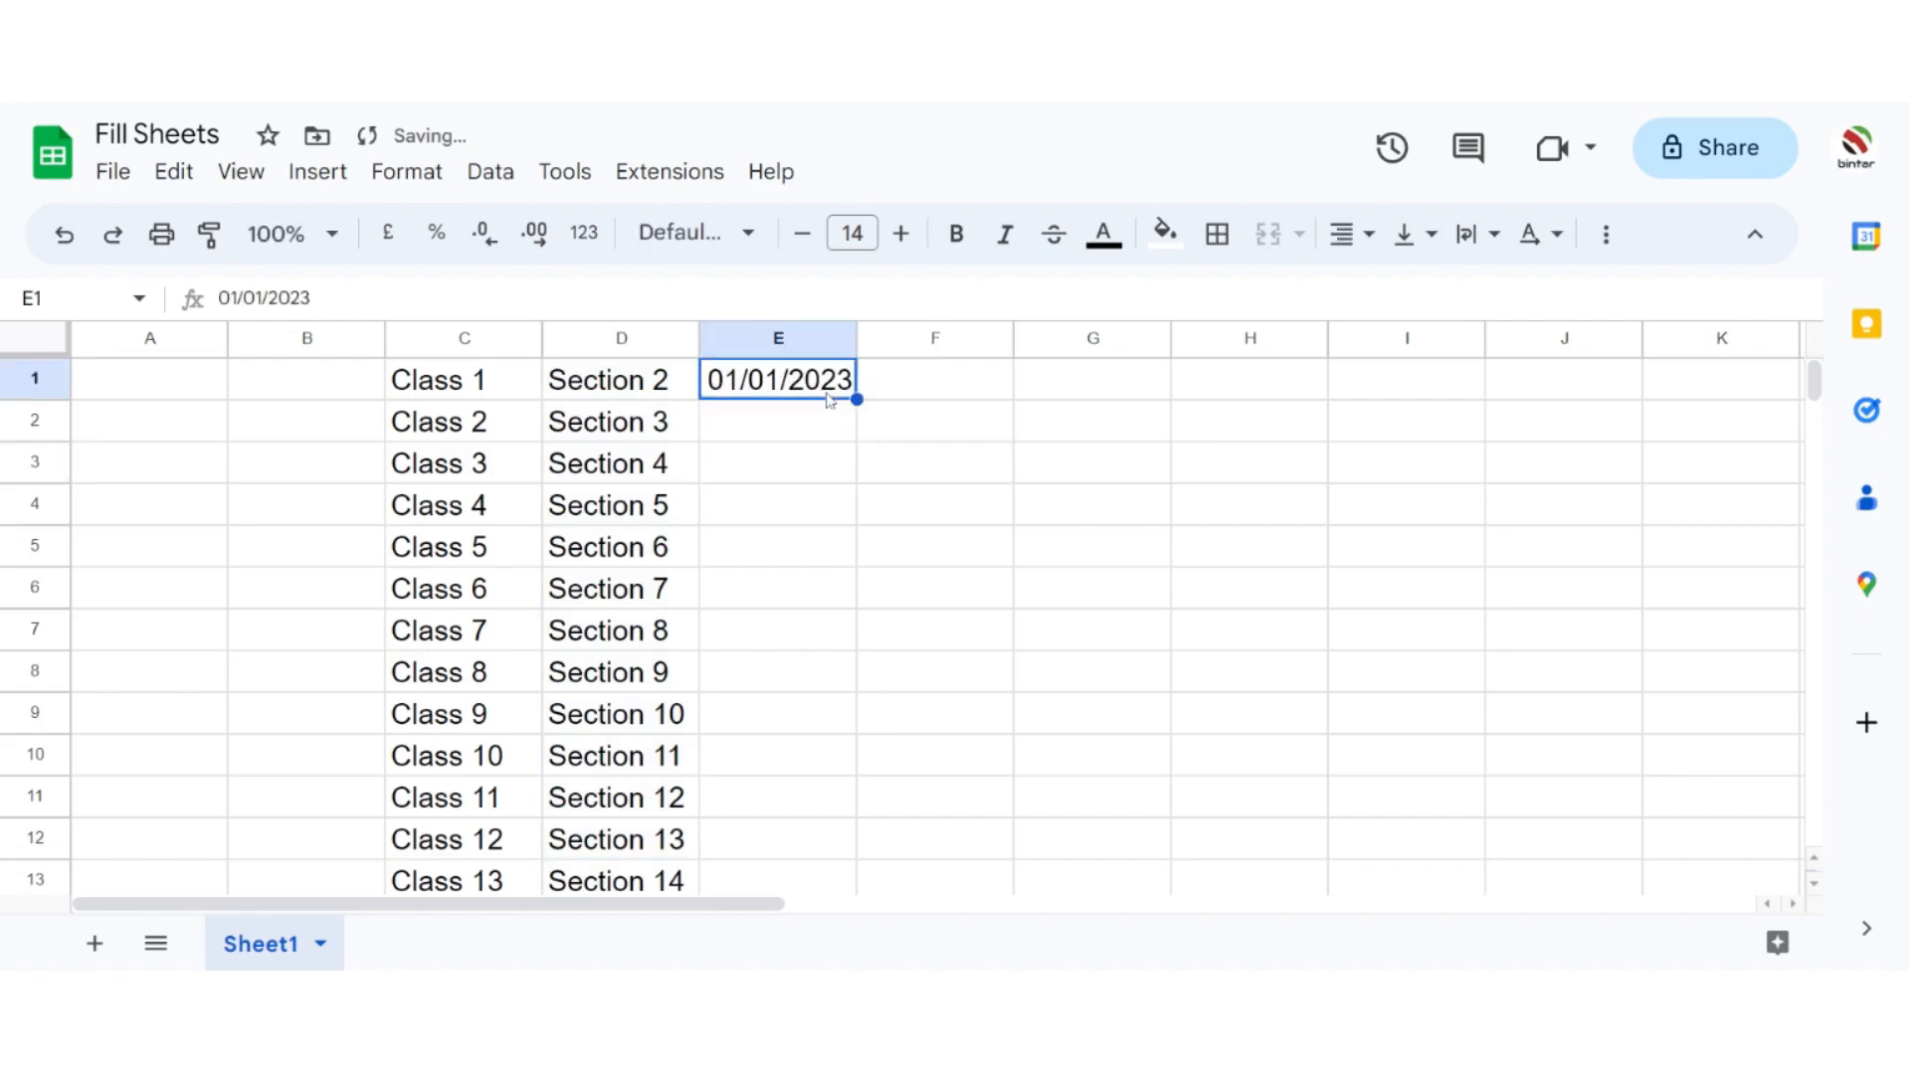
left_click_drag(856, 399, 825, 850)
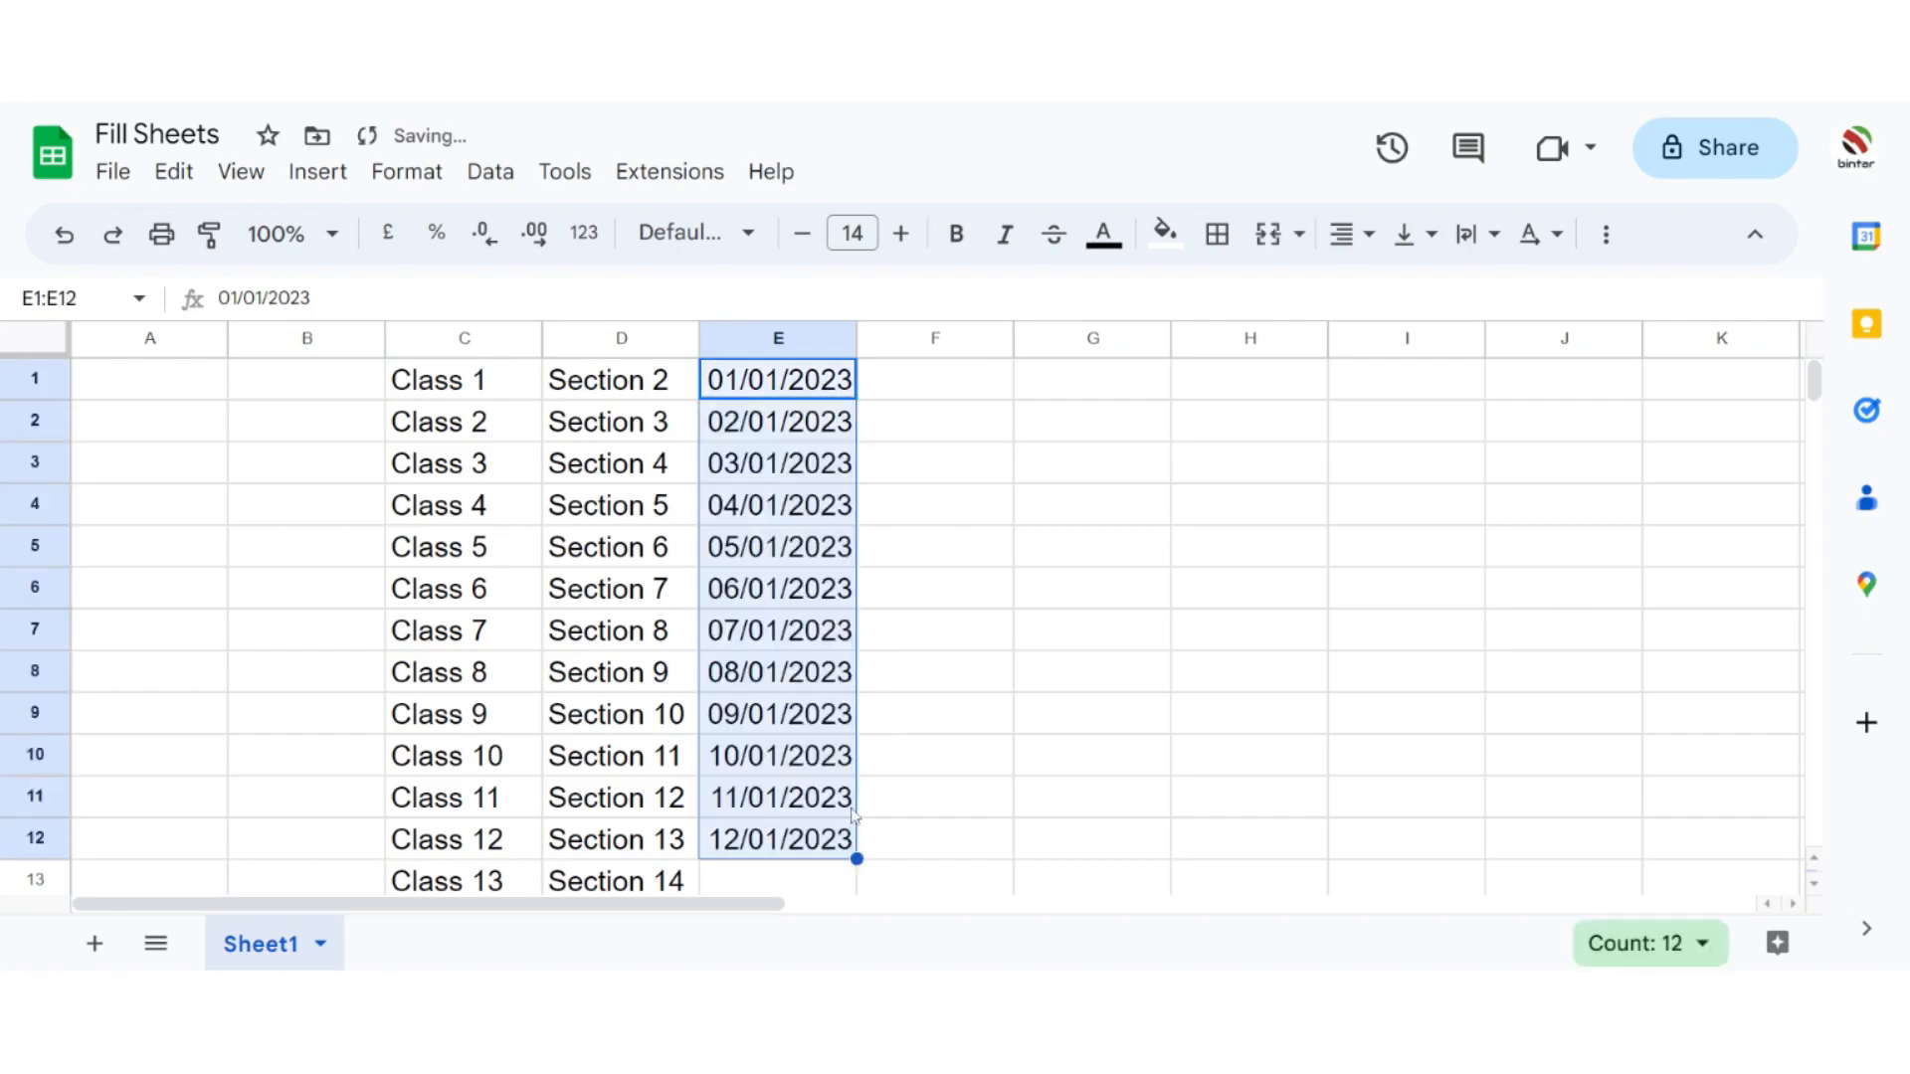
Step: Enter "Sun" in cell G1 and fill the weekday series down through G7
left_click(963, 391)
left_click(1058, 393)
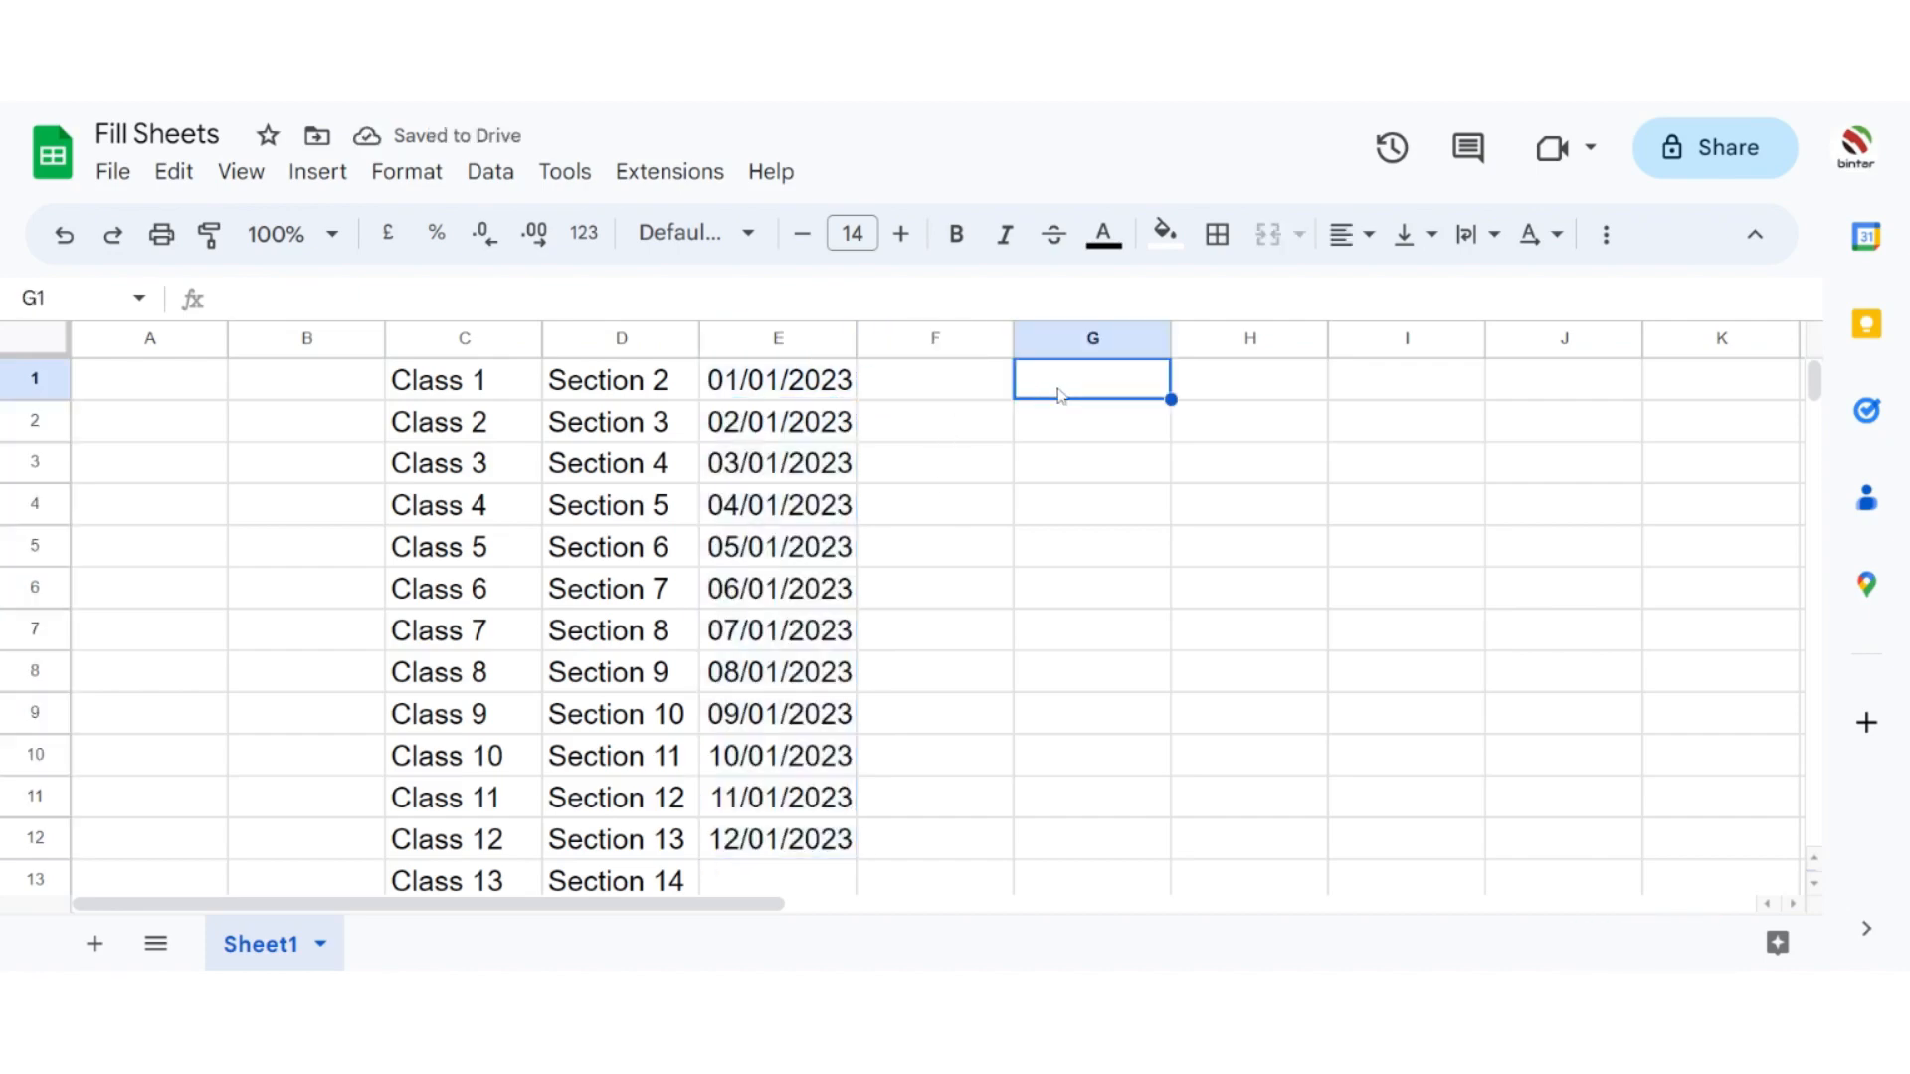
type("Sun")
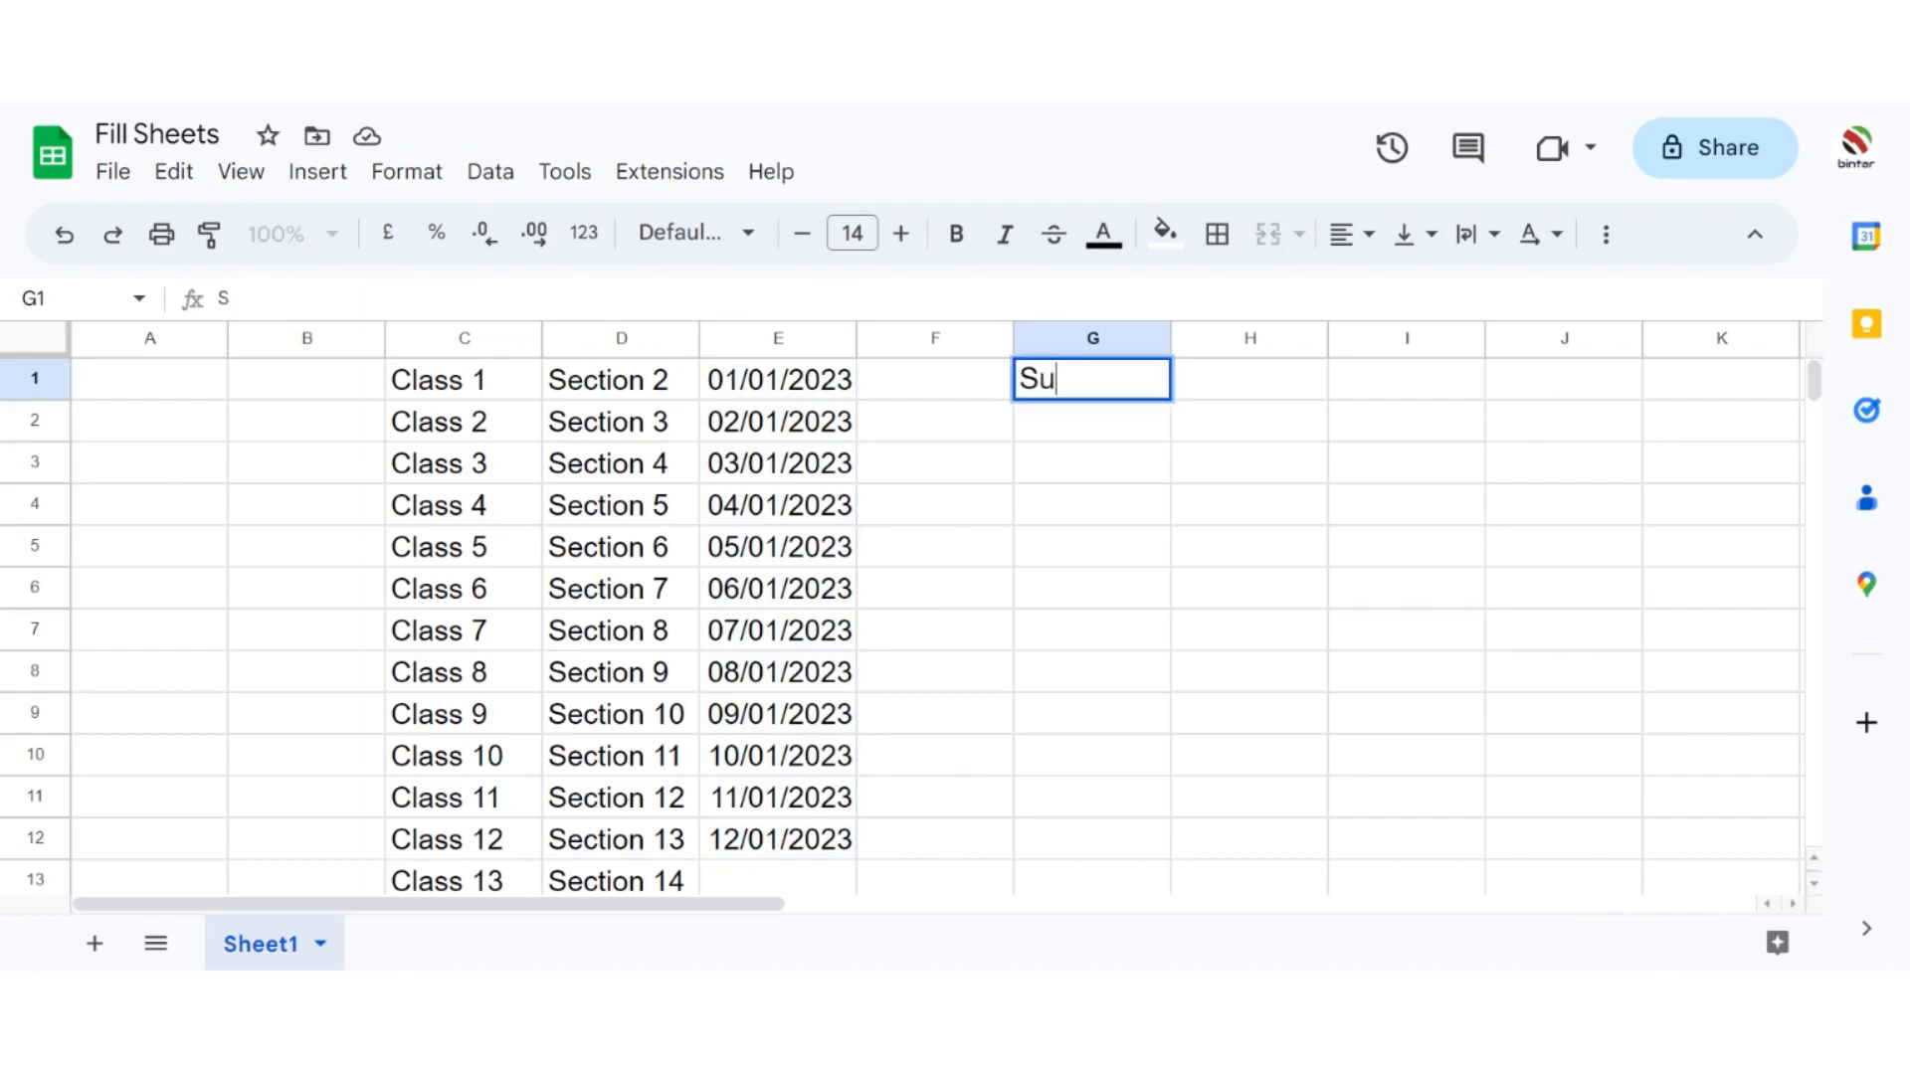
left_click(1065, 502)
left_click(1121, 388)
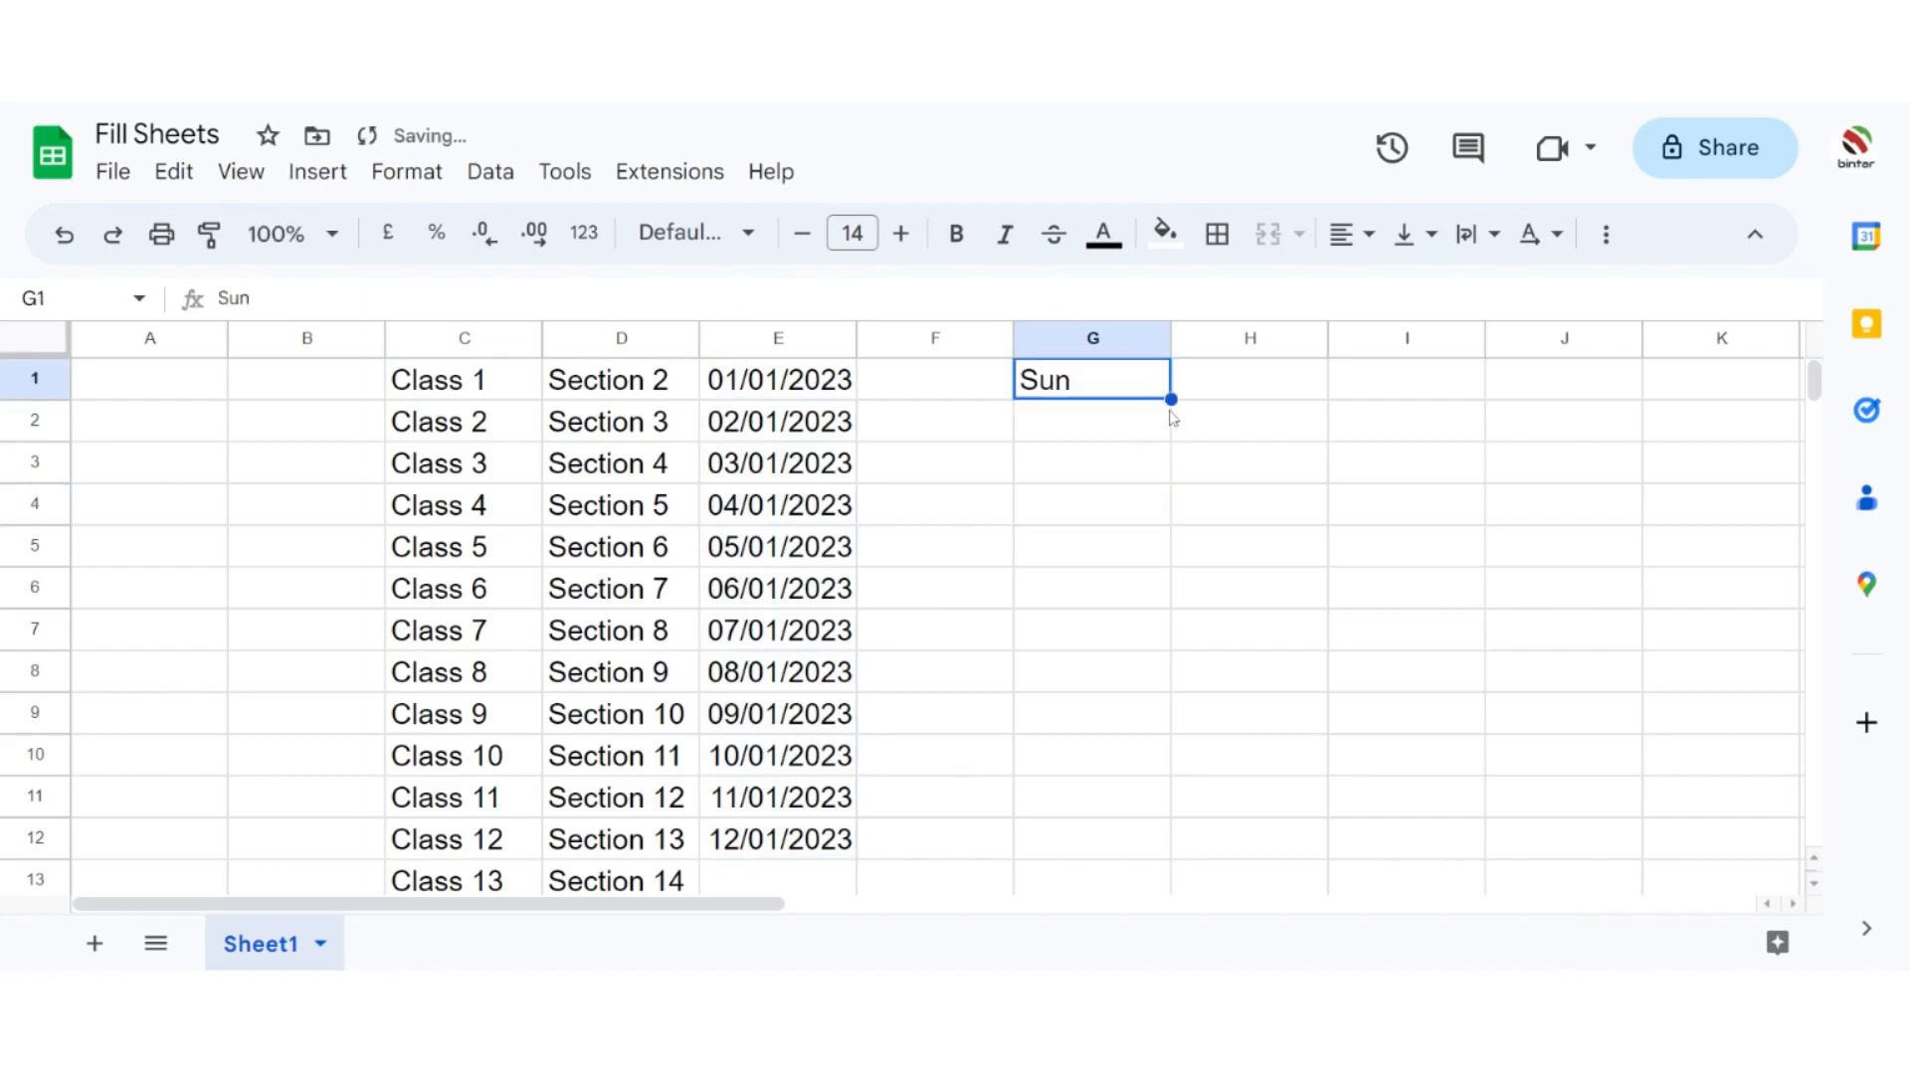
left_click_drag(1172, 400, 1164, 637)
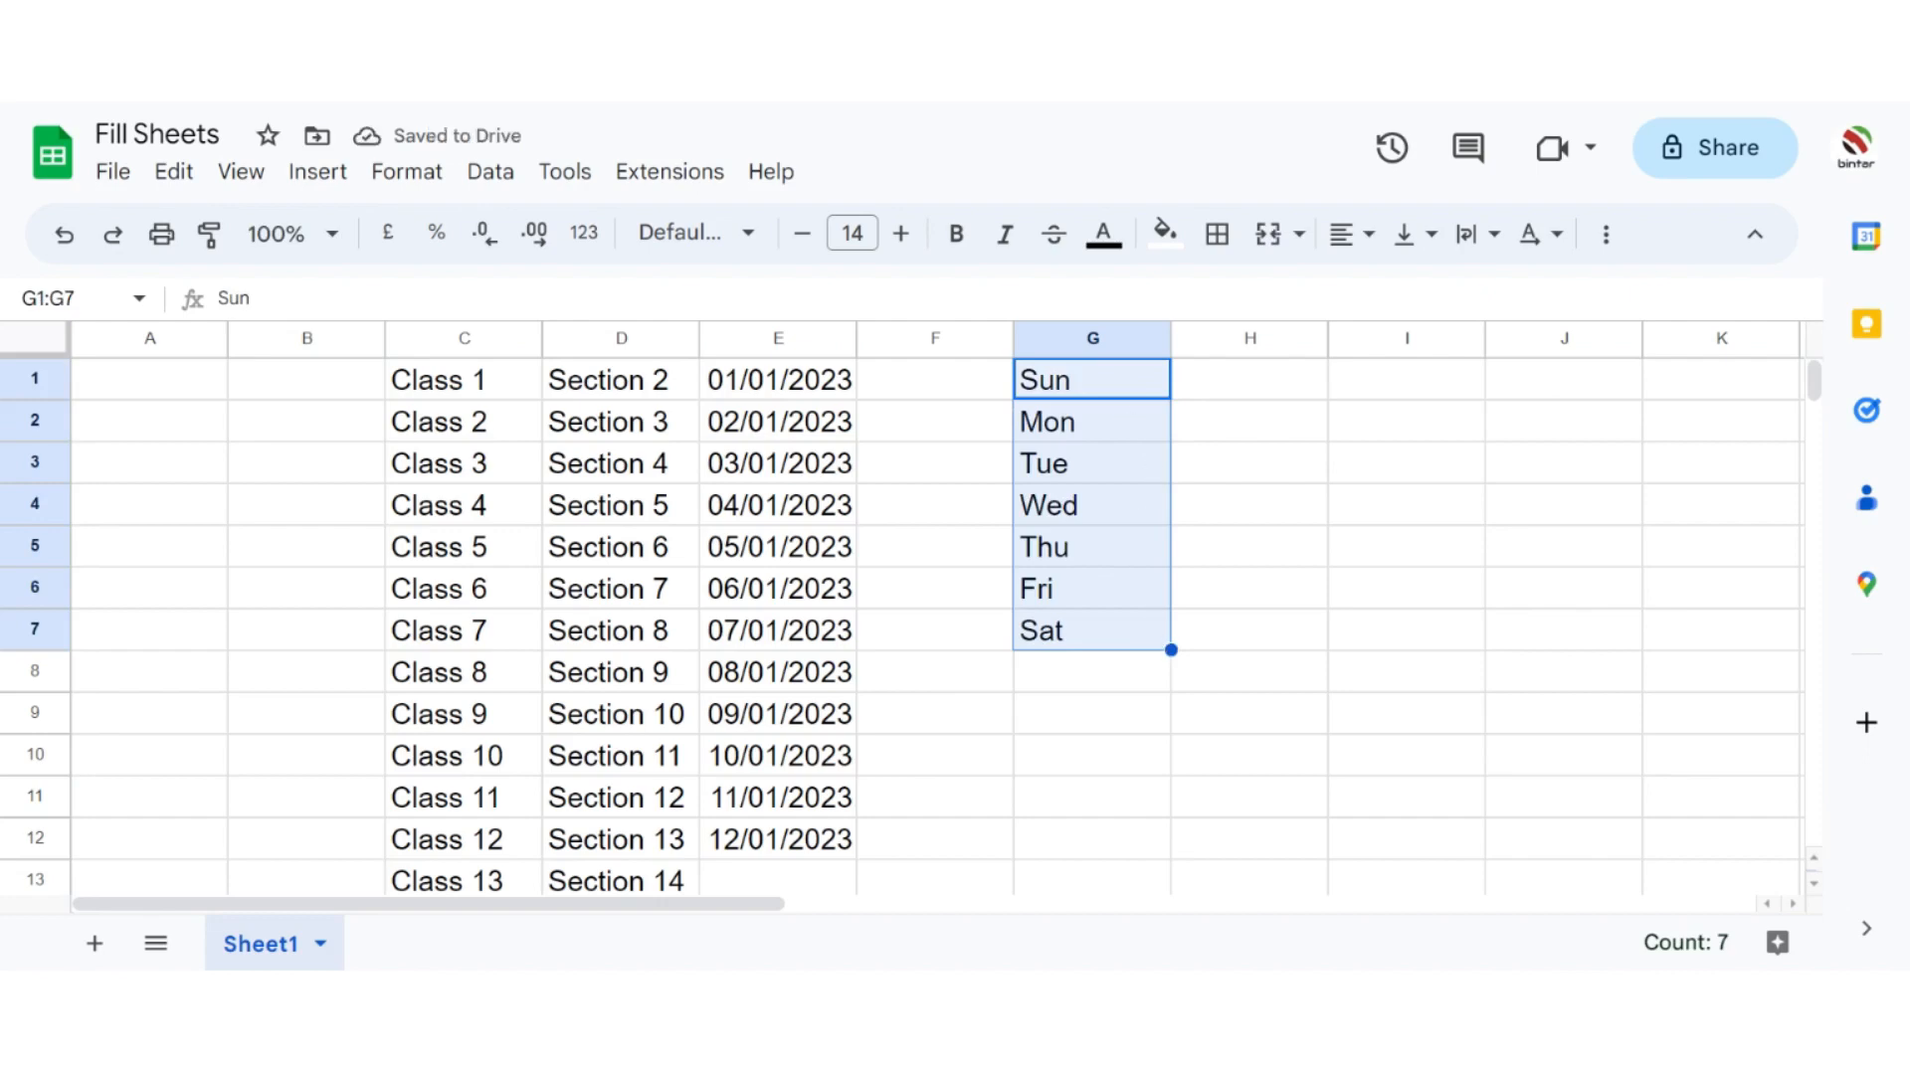
left_click(1135, 640)
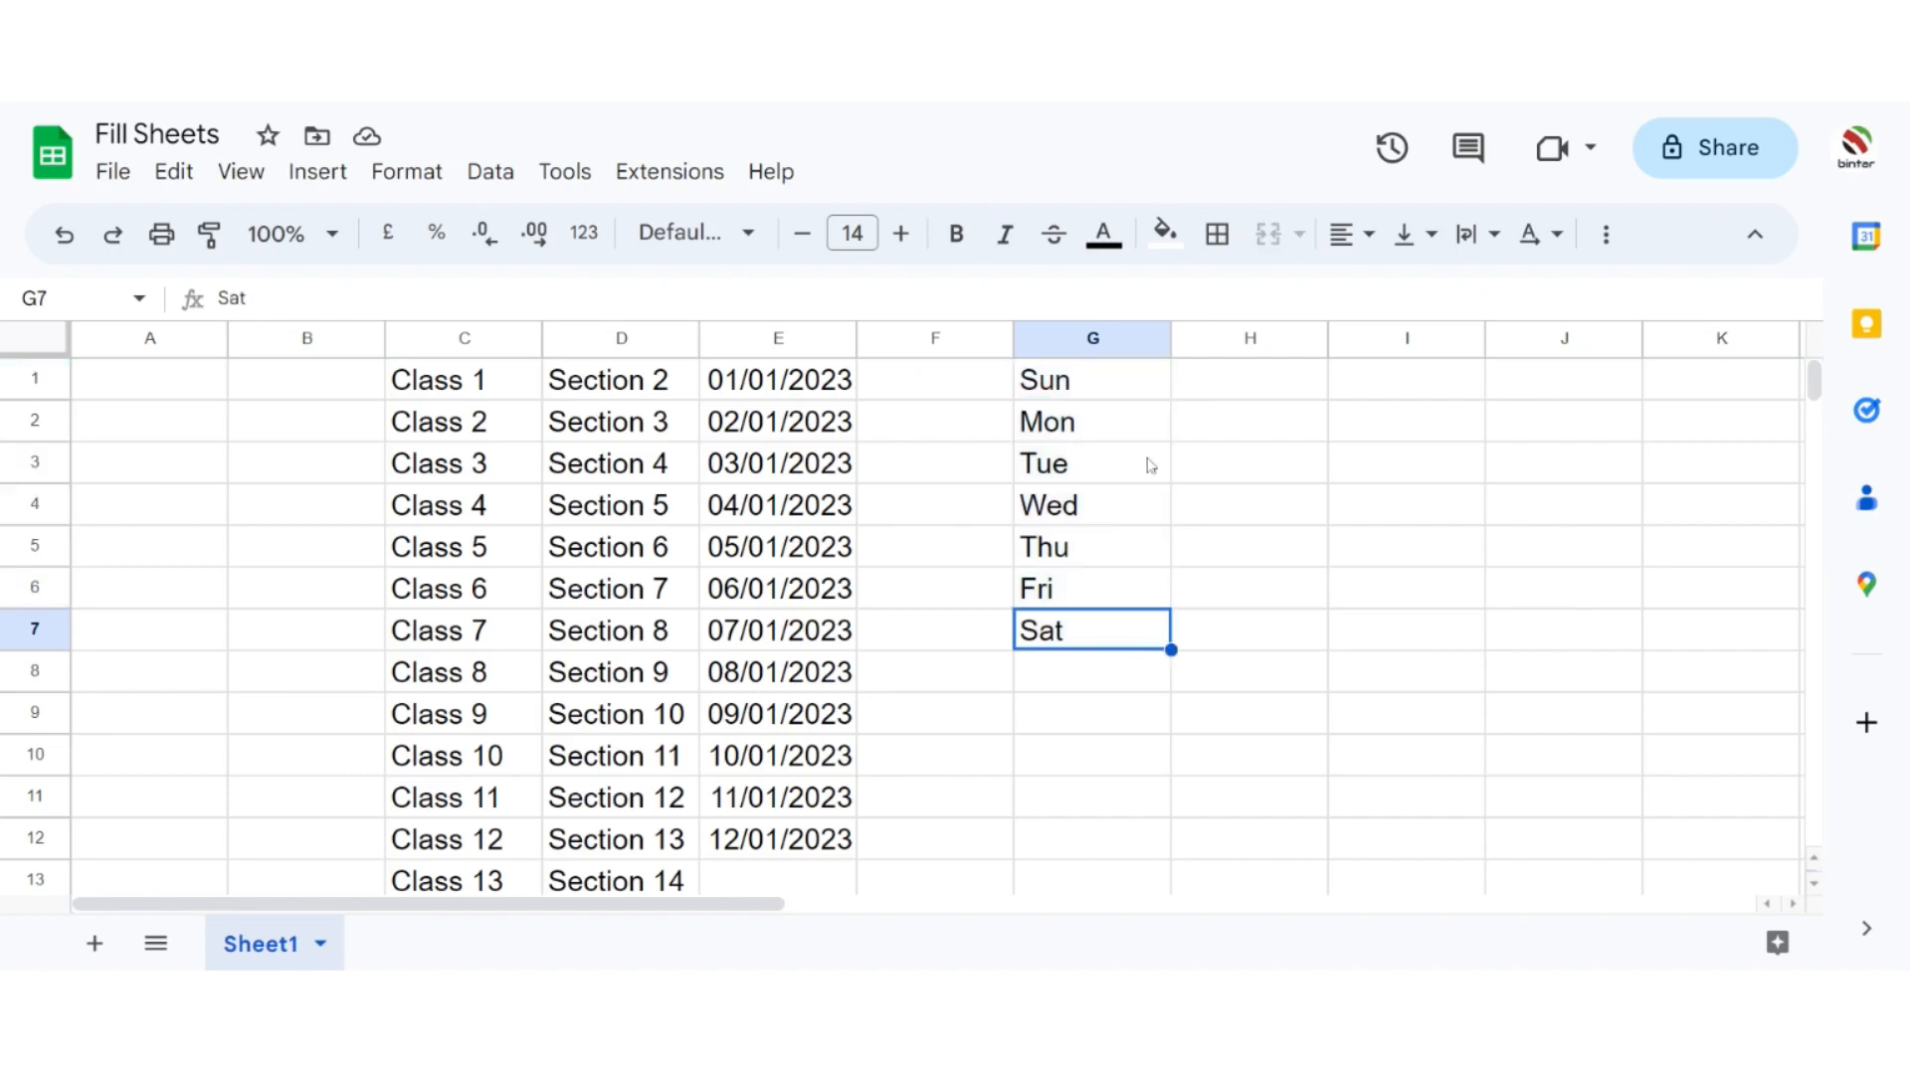
Step: Enter the month abbreviation "Jan" in cell H1
left_click(1236, 384)
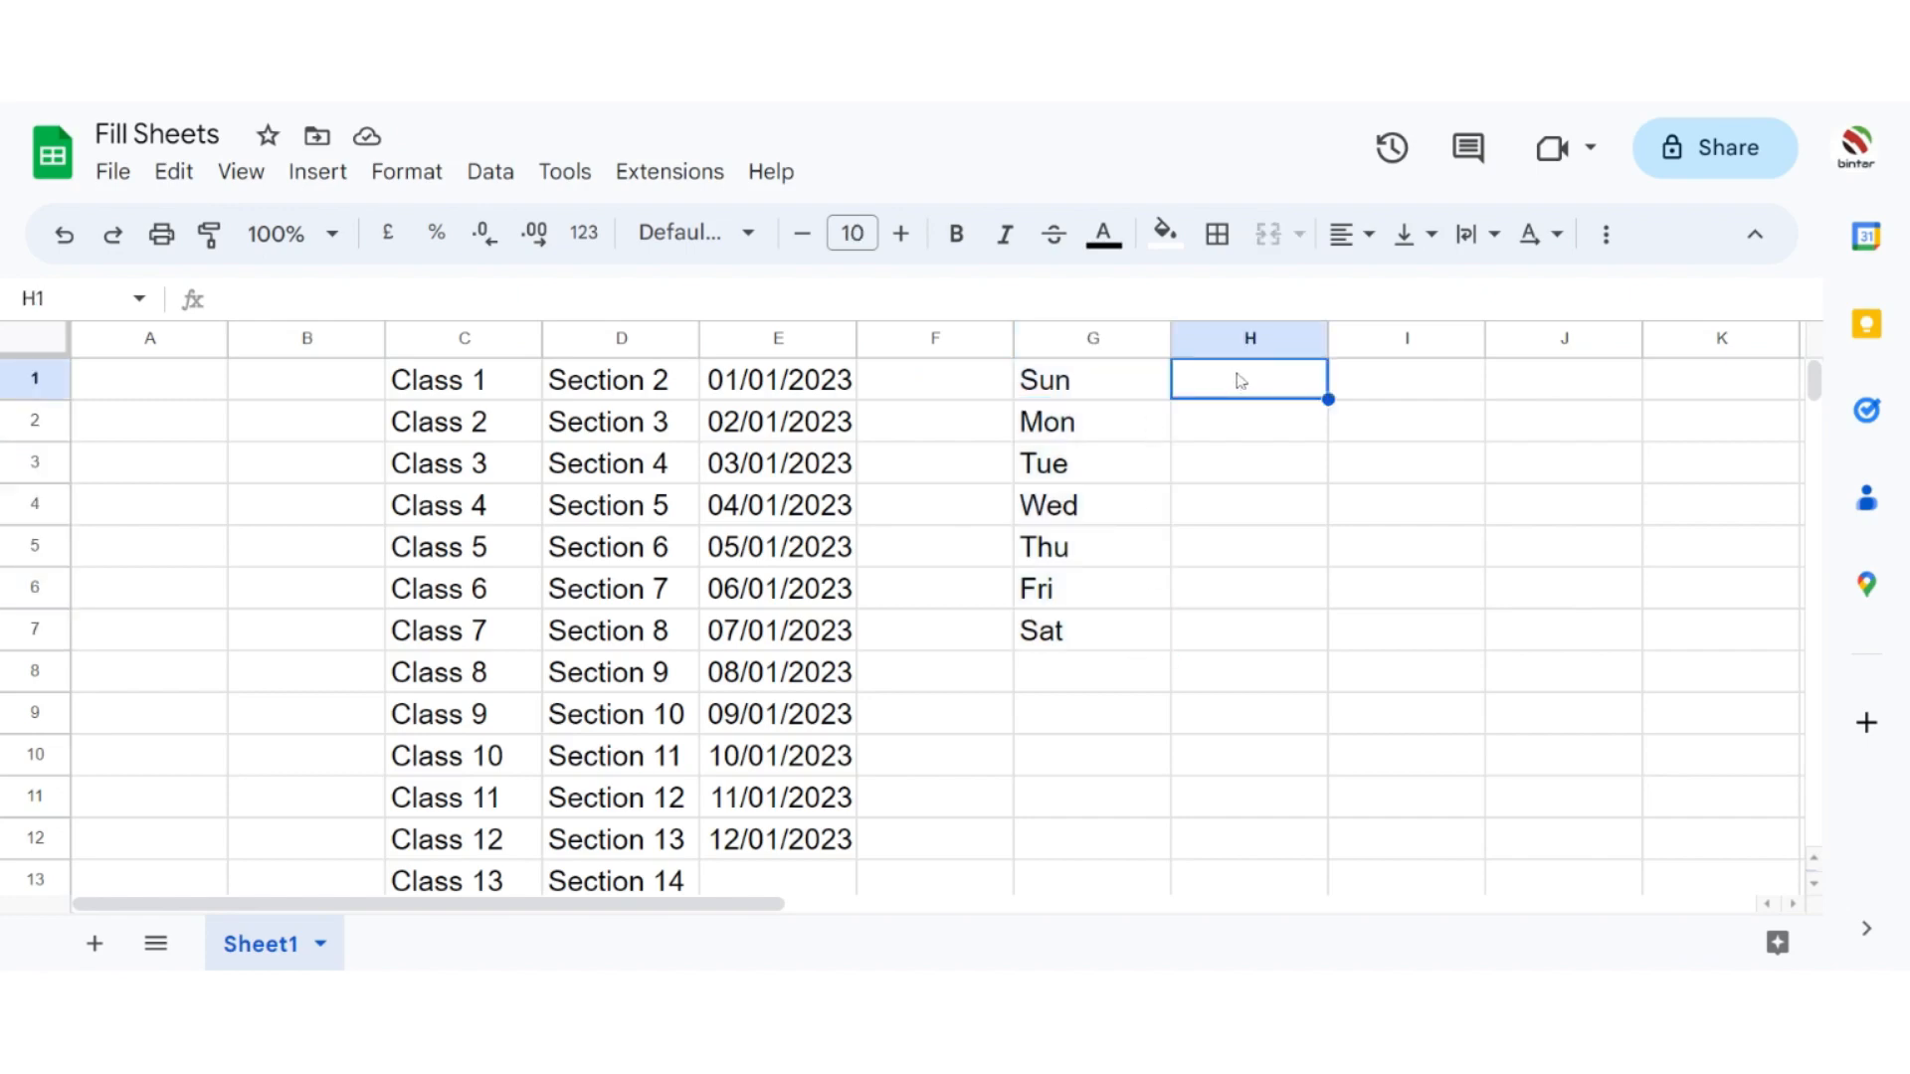
type("Jan")
left_click(1234, 547)
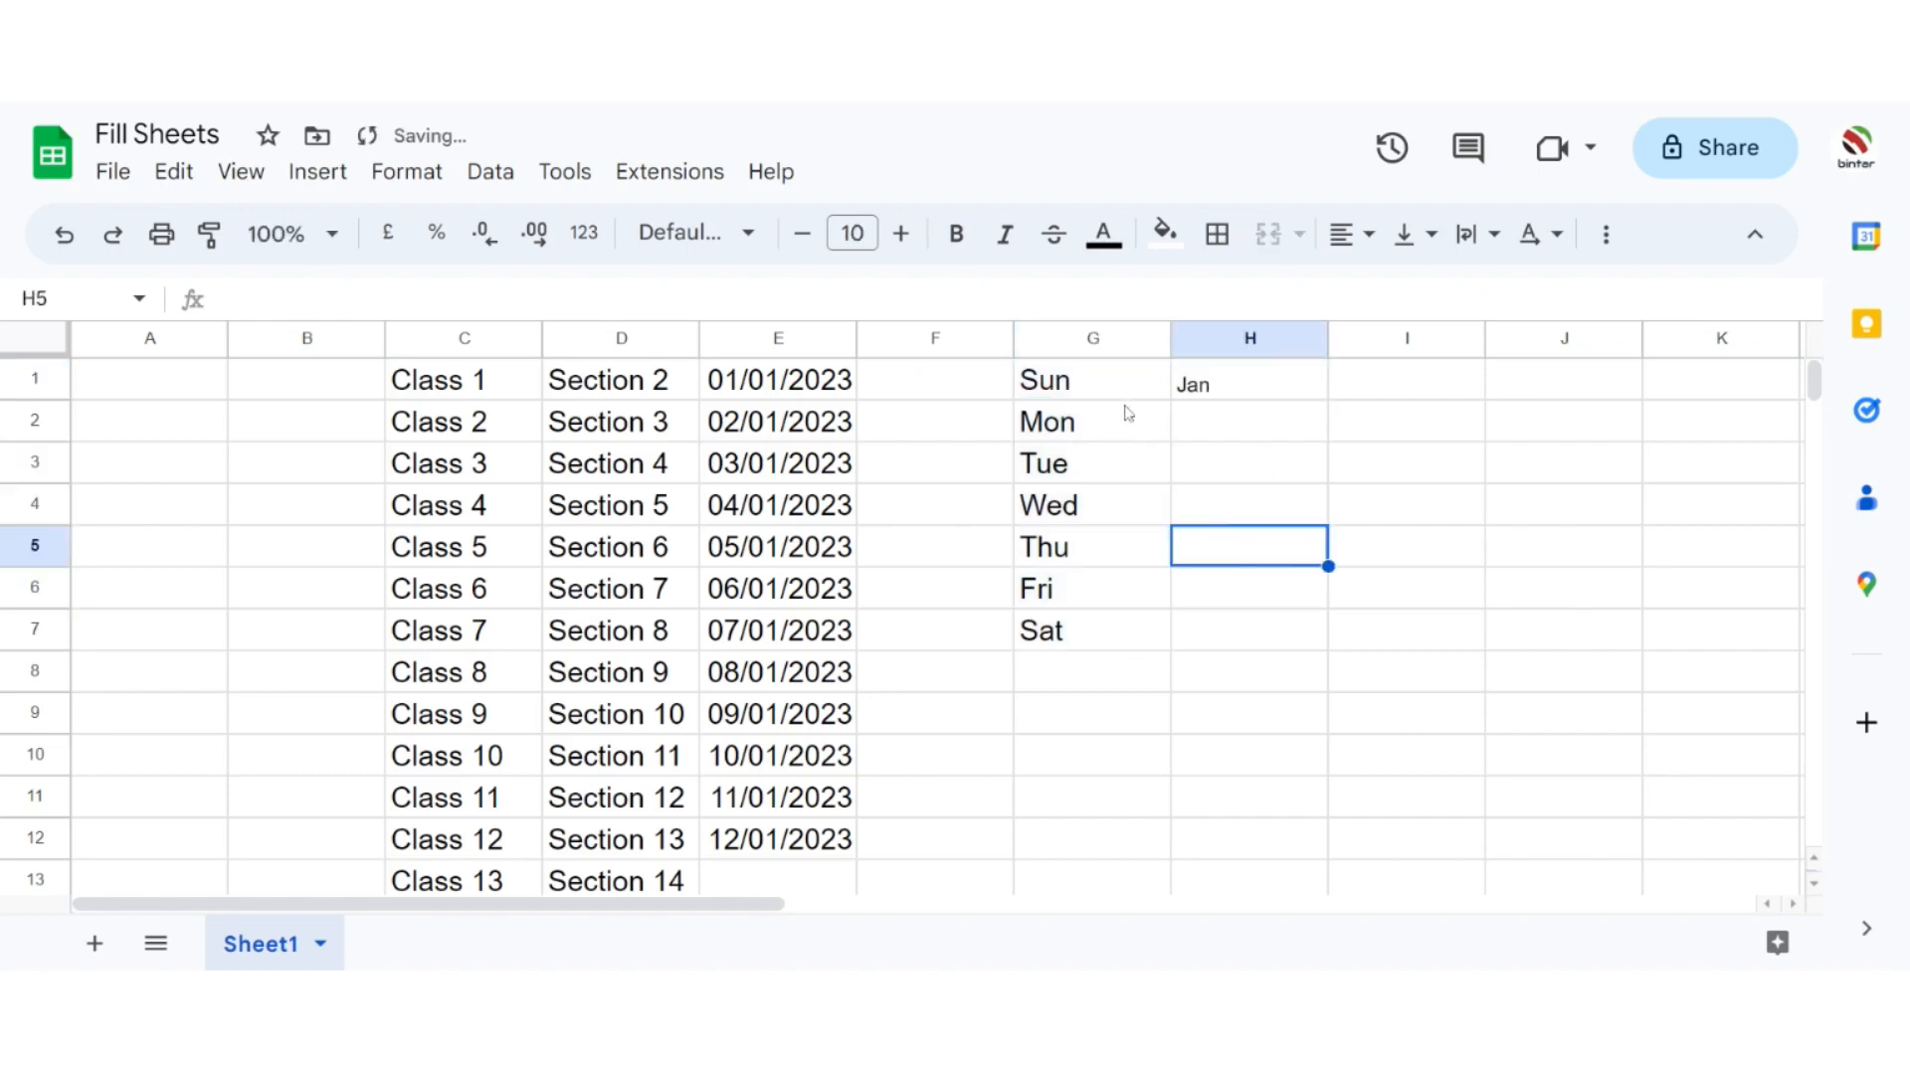
Step: Set the font size of the whole column H to 14
left_click(1219, 343)
left_click(853, 233)
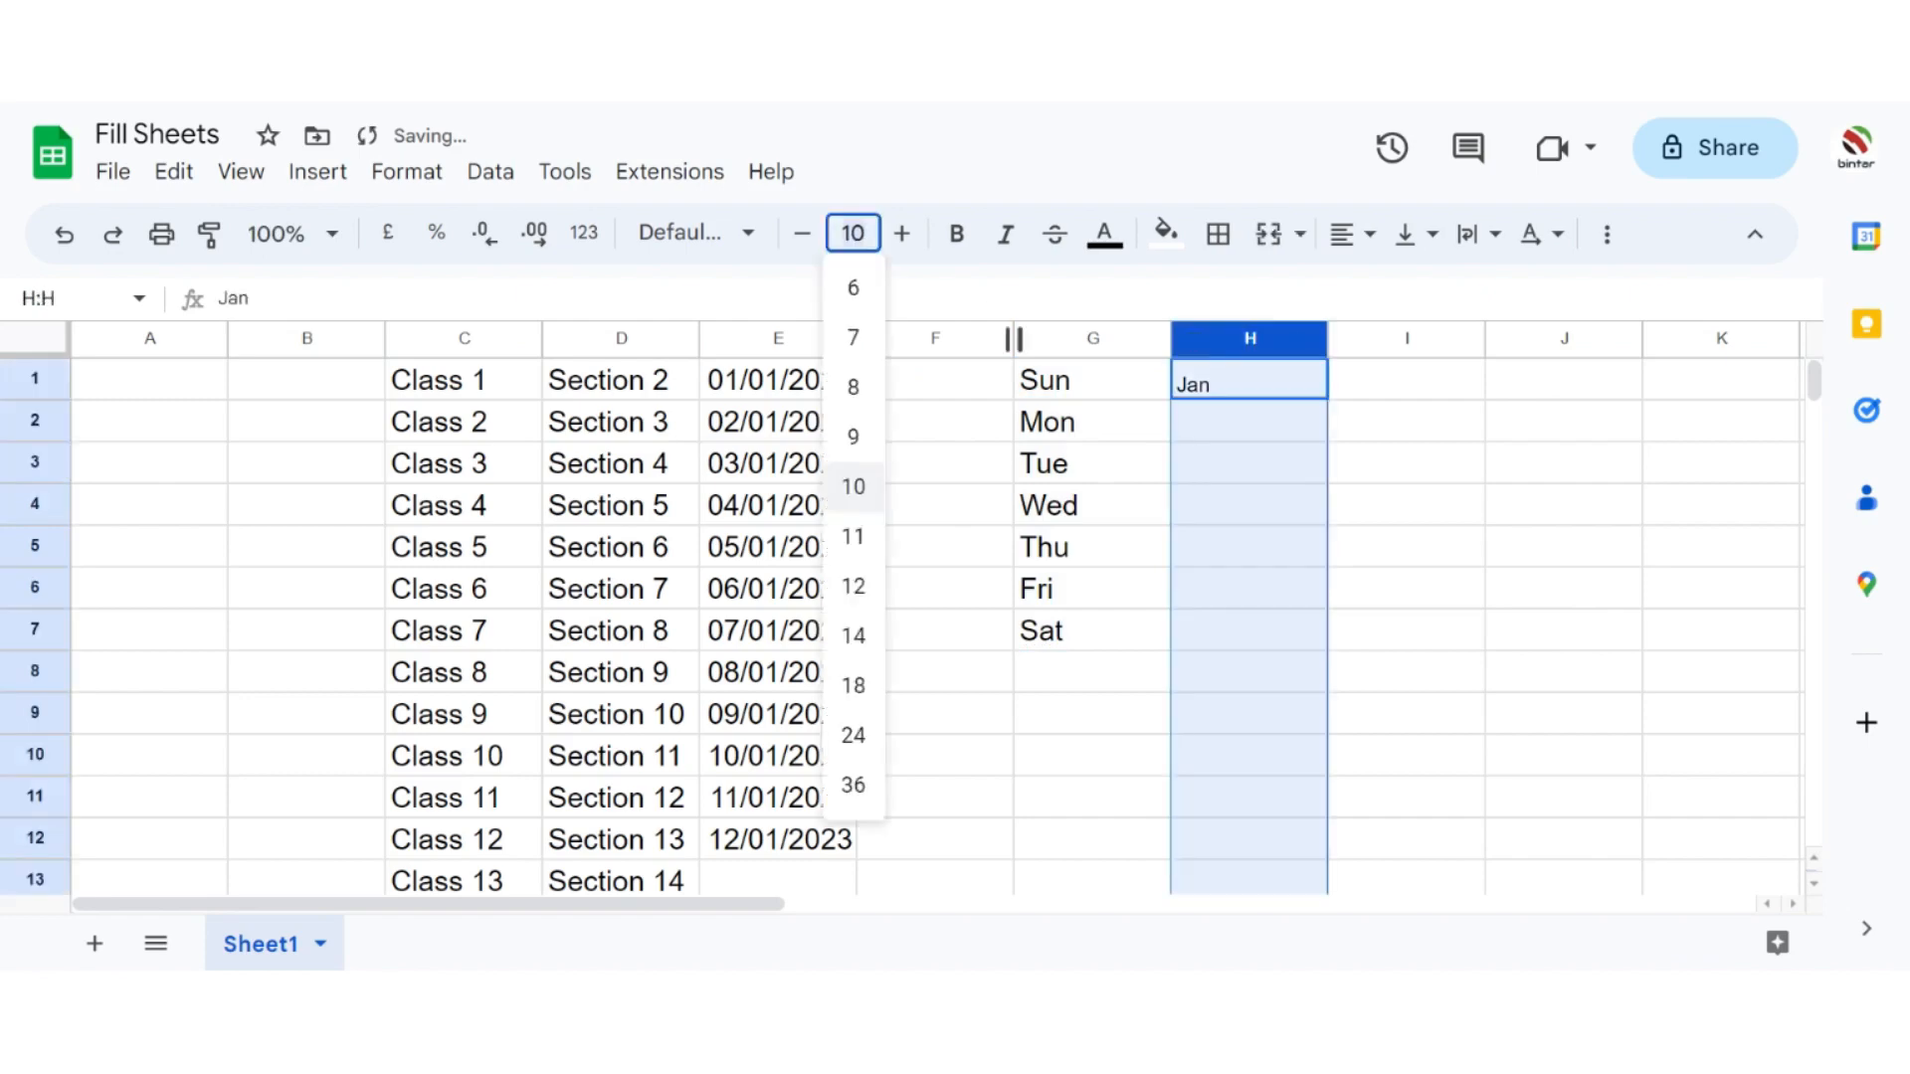
type("14")
key("Return")
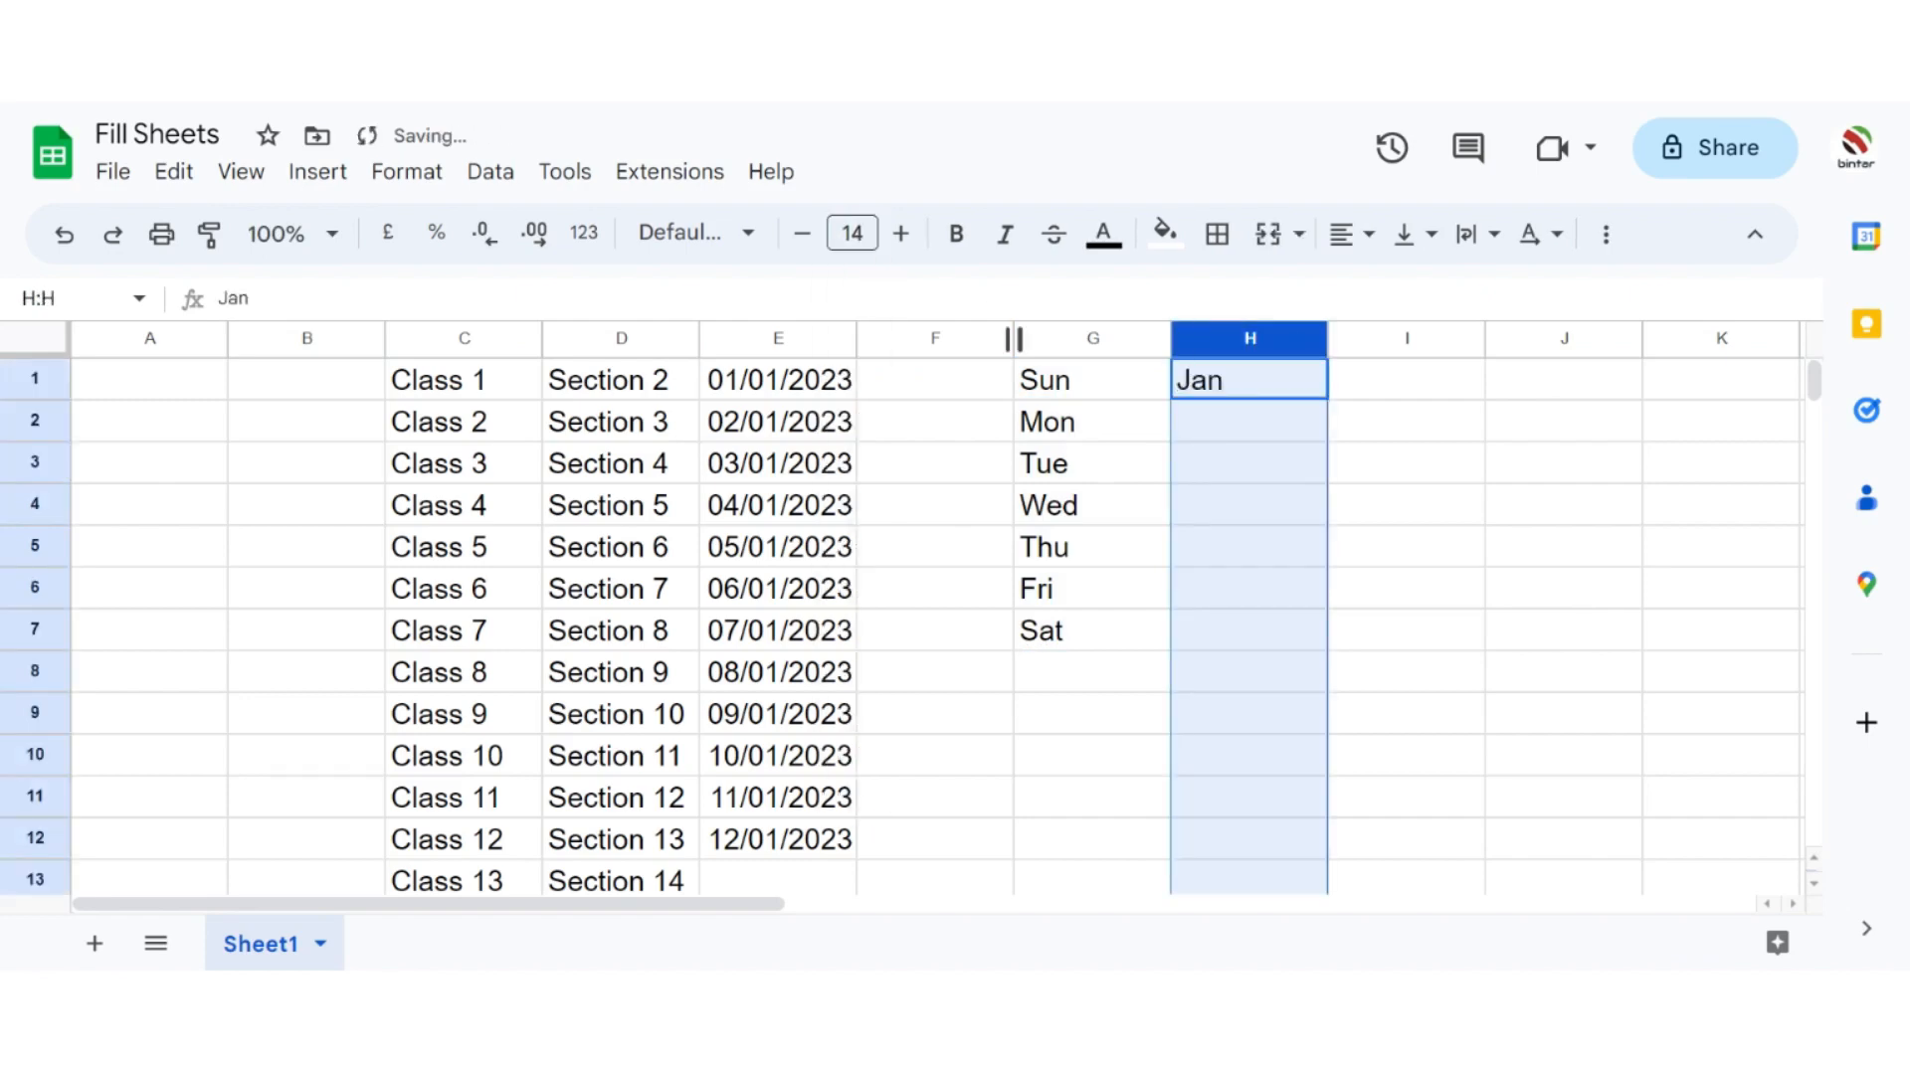
Step: Fill the month series from cell H1 down column H
left_click(1144, 426)
left_click(1243, 390)
left_click_drag(1328, 399, 1315, 808)
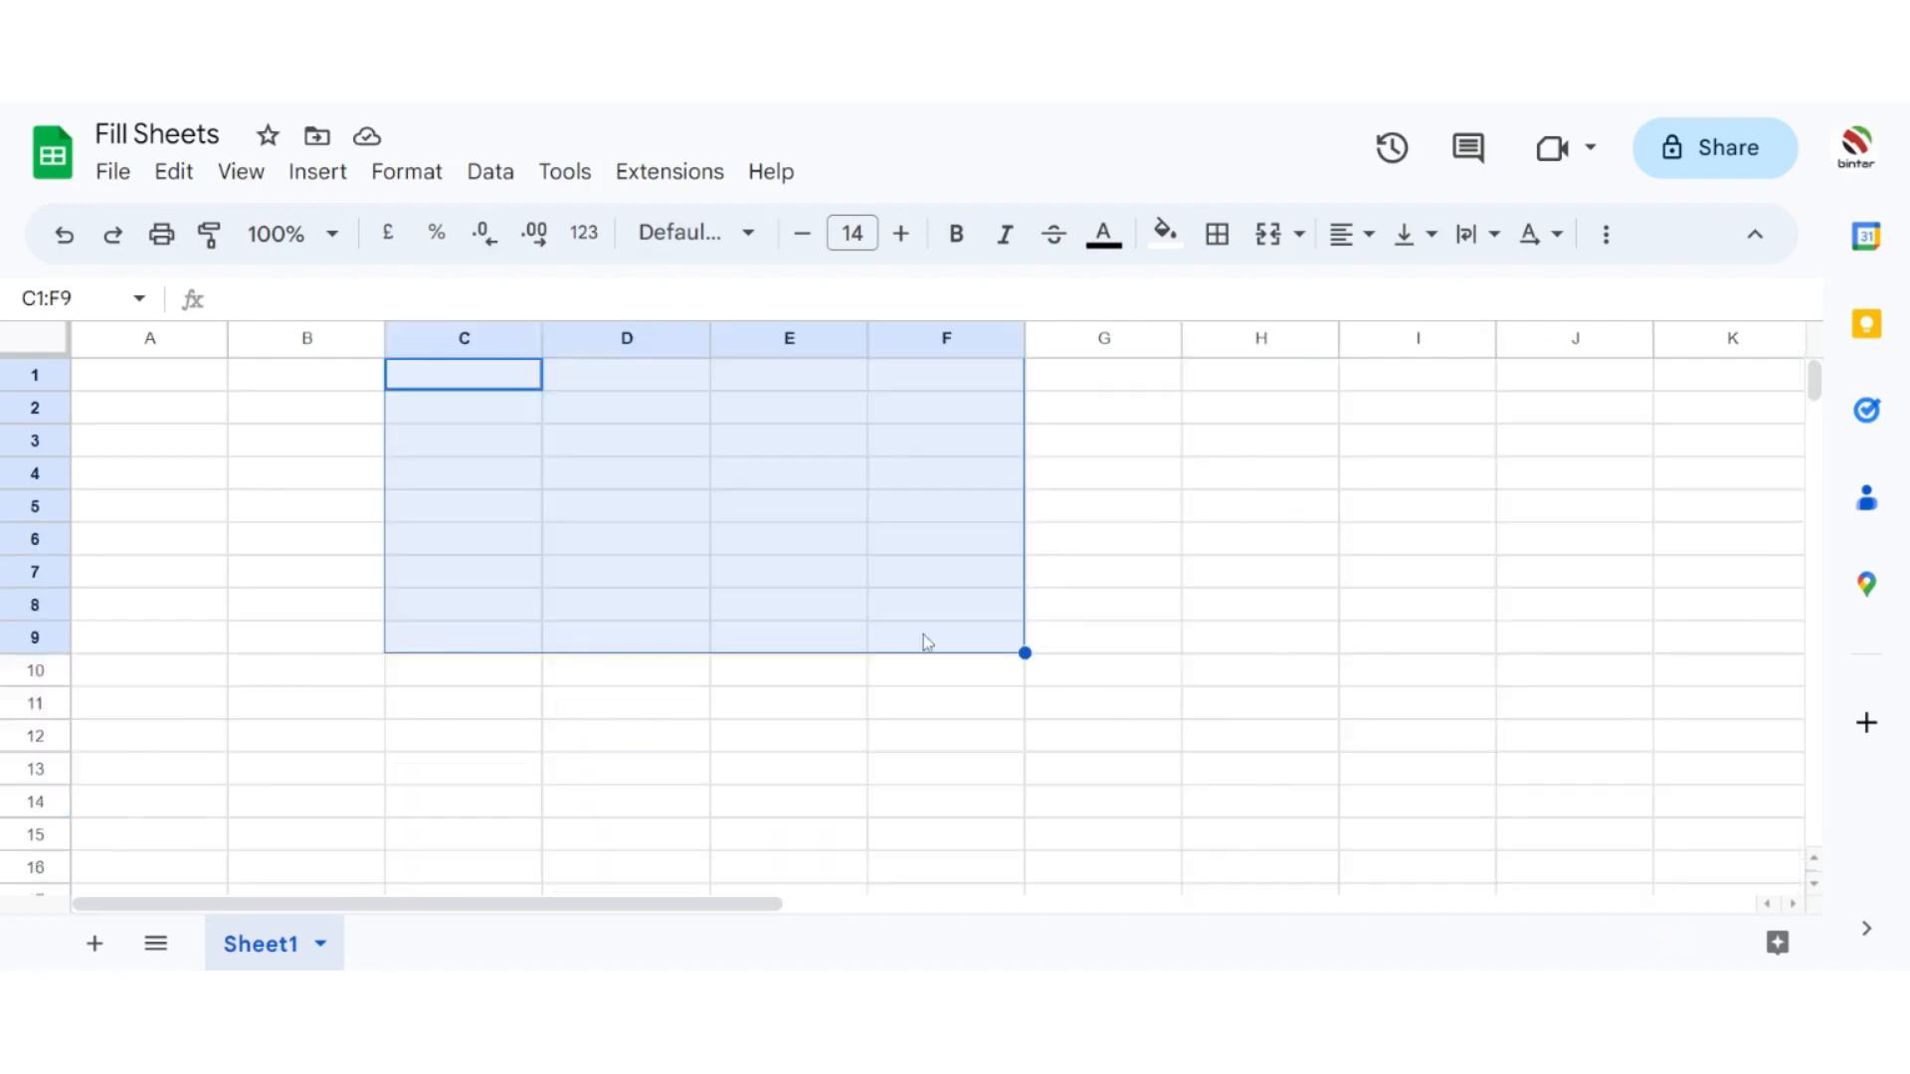
Step: Enter "Data 1" in cell C1 of the emptied sheet and fill the numbered label series down through C9
left_click(786, 637)
left_click(478, 386)
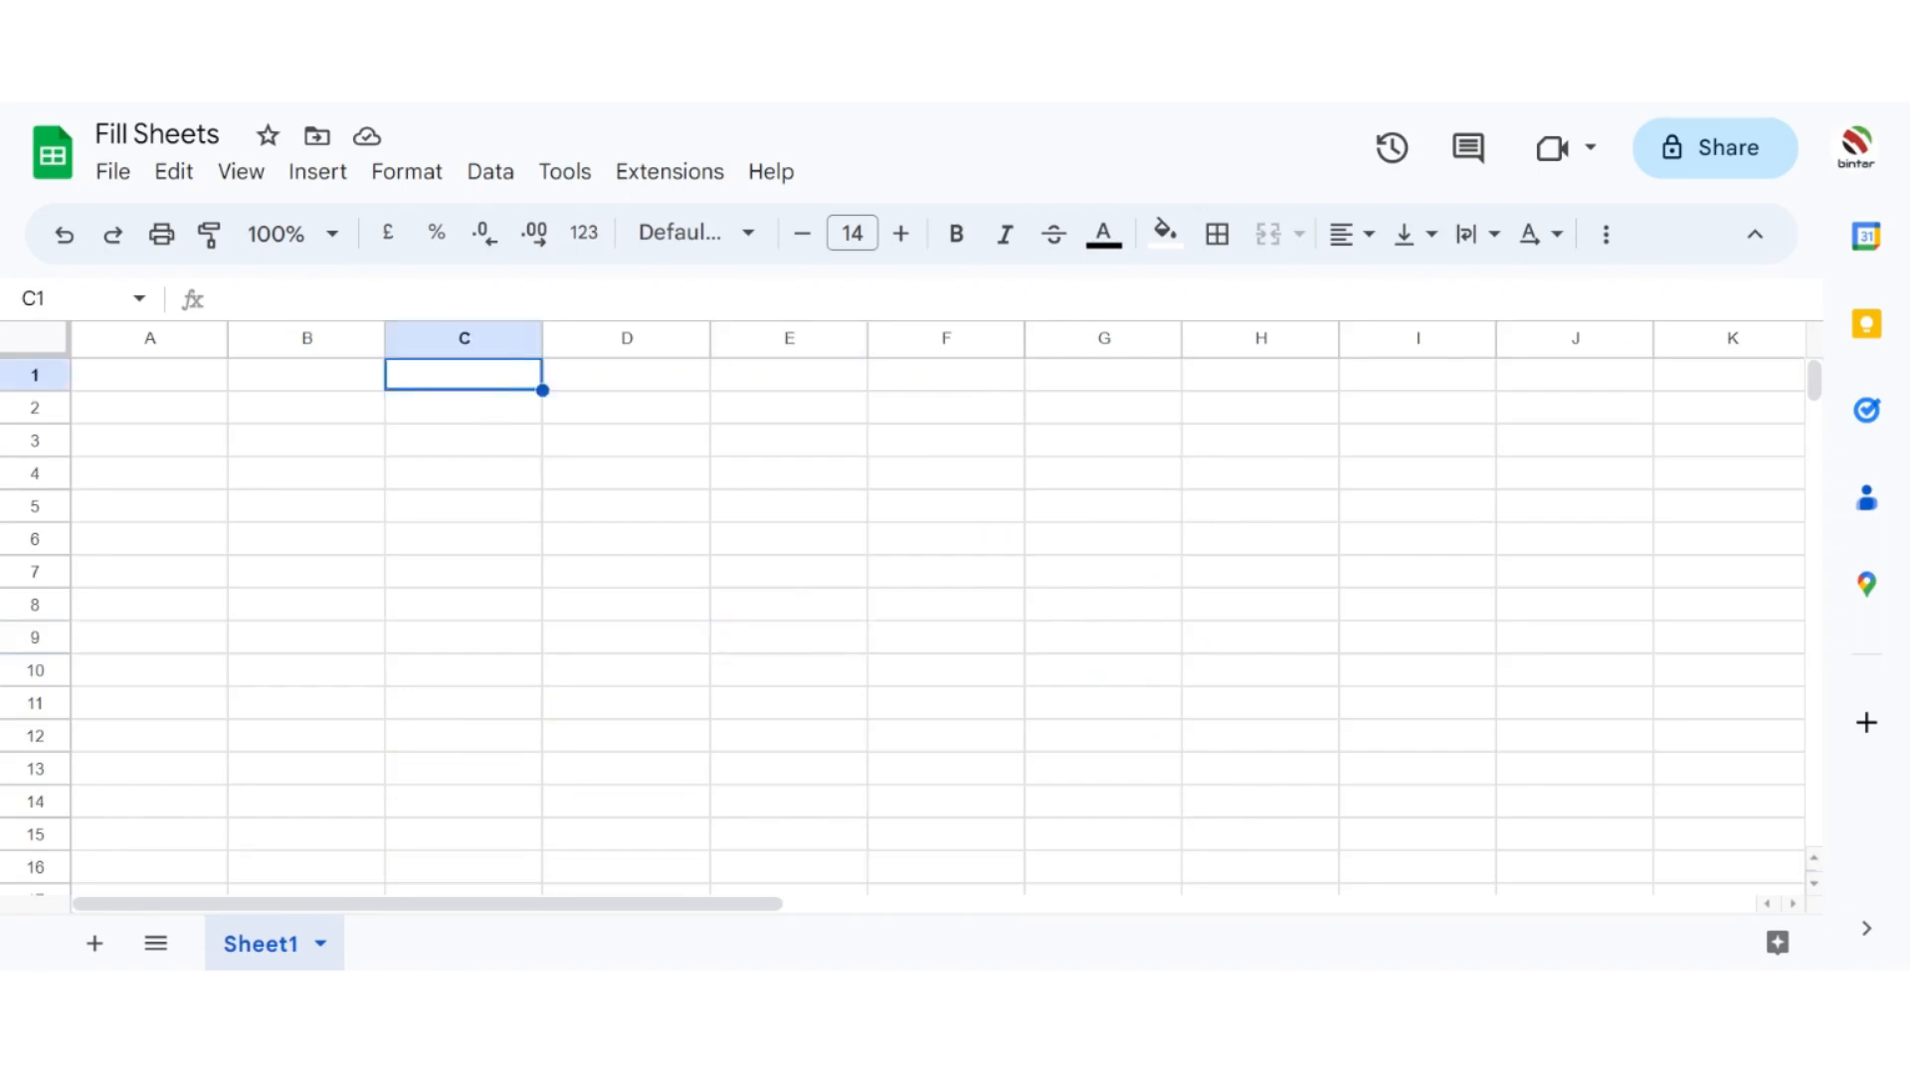
type("Data ")
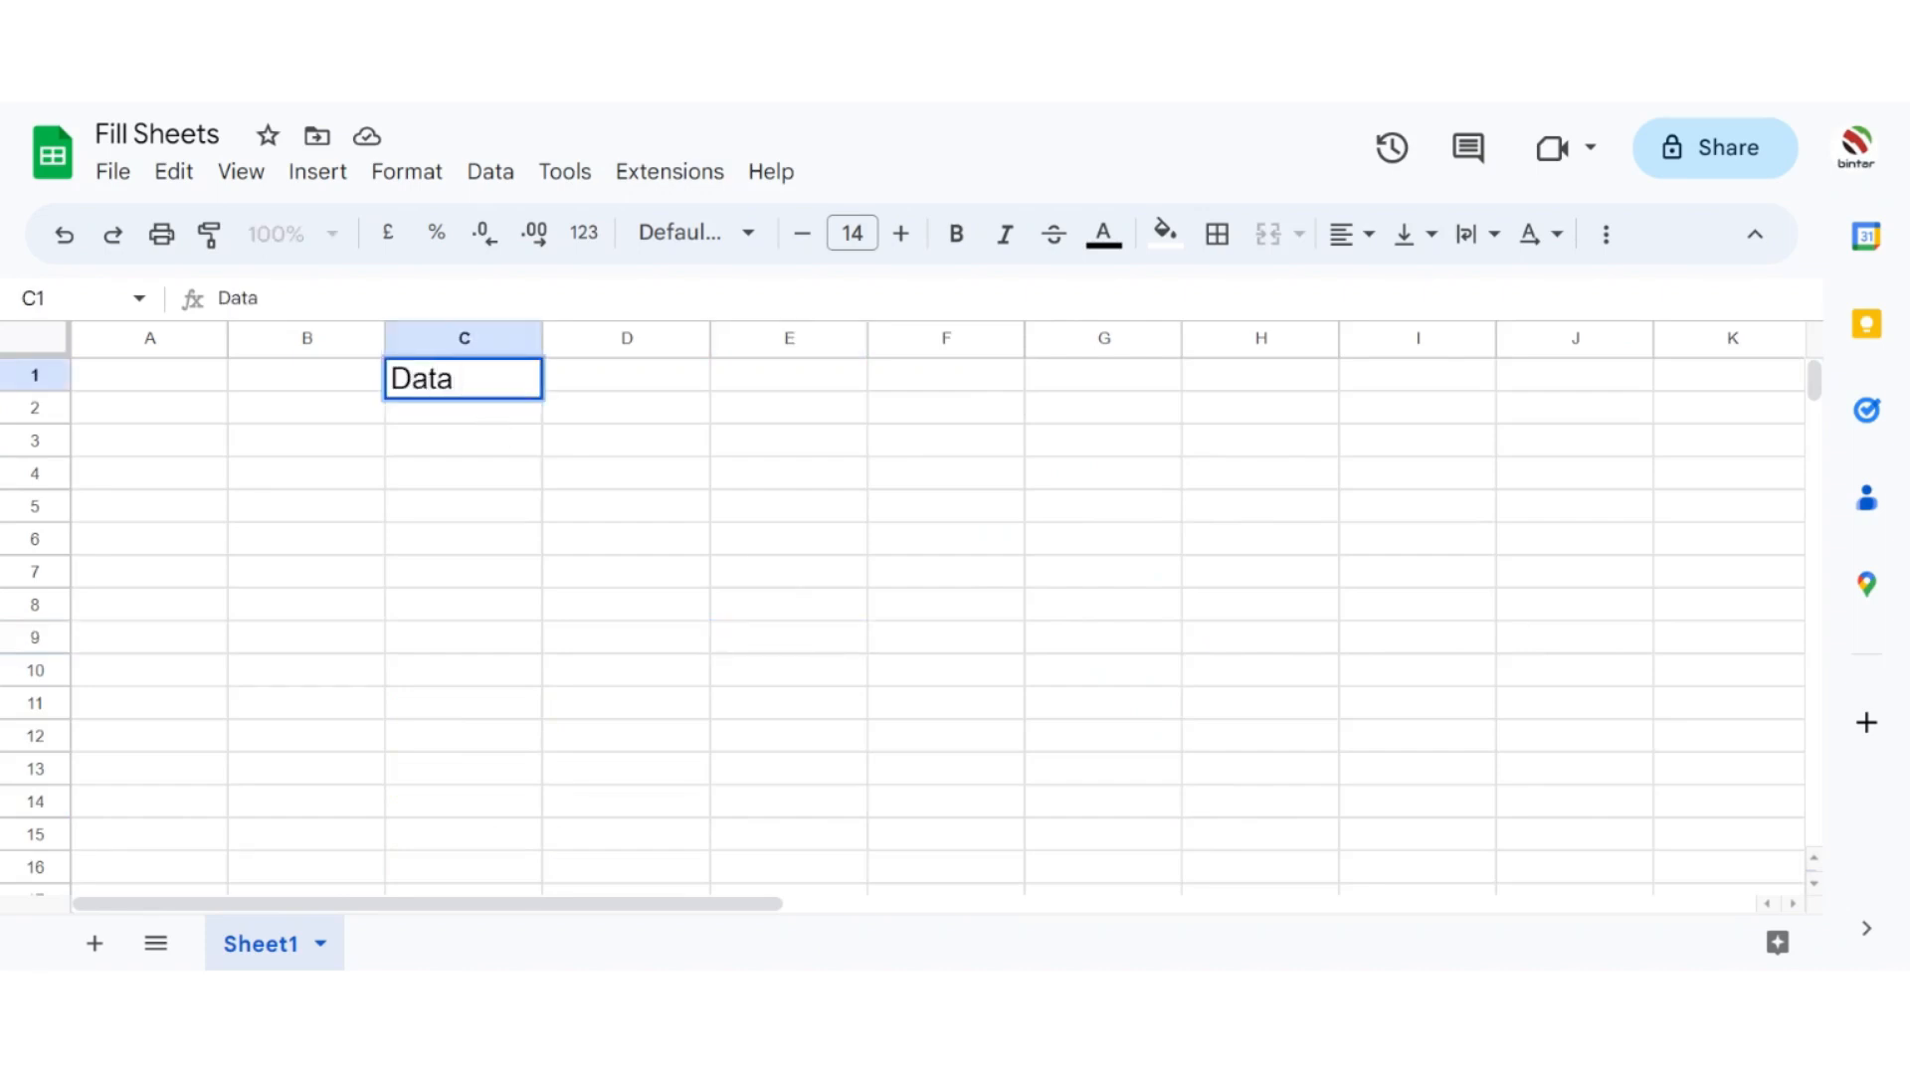
type("1")
key("Return")
left_click(498, 383)
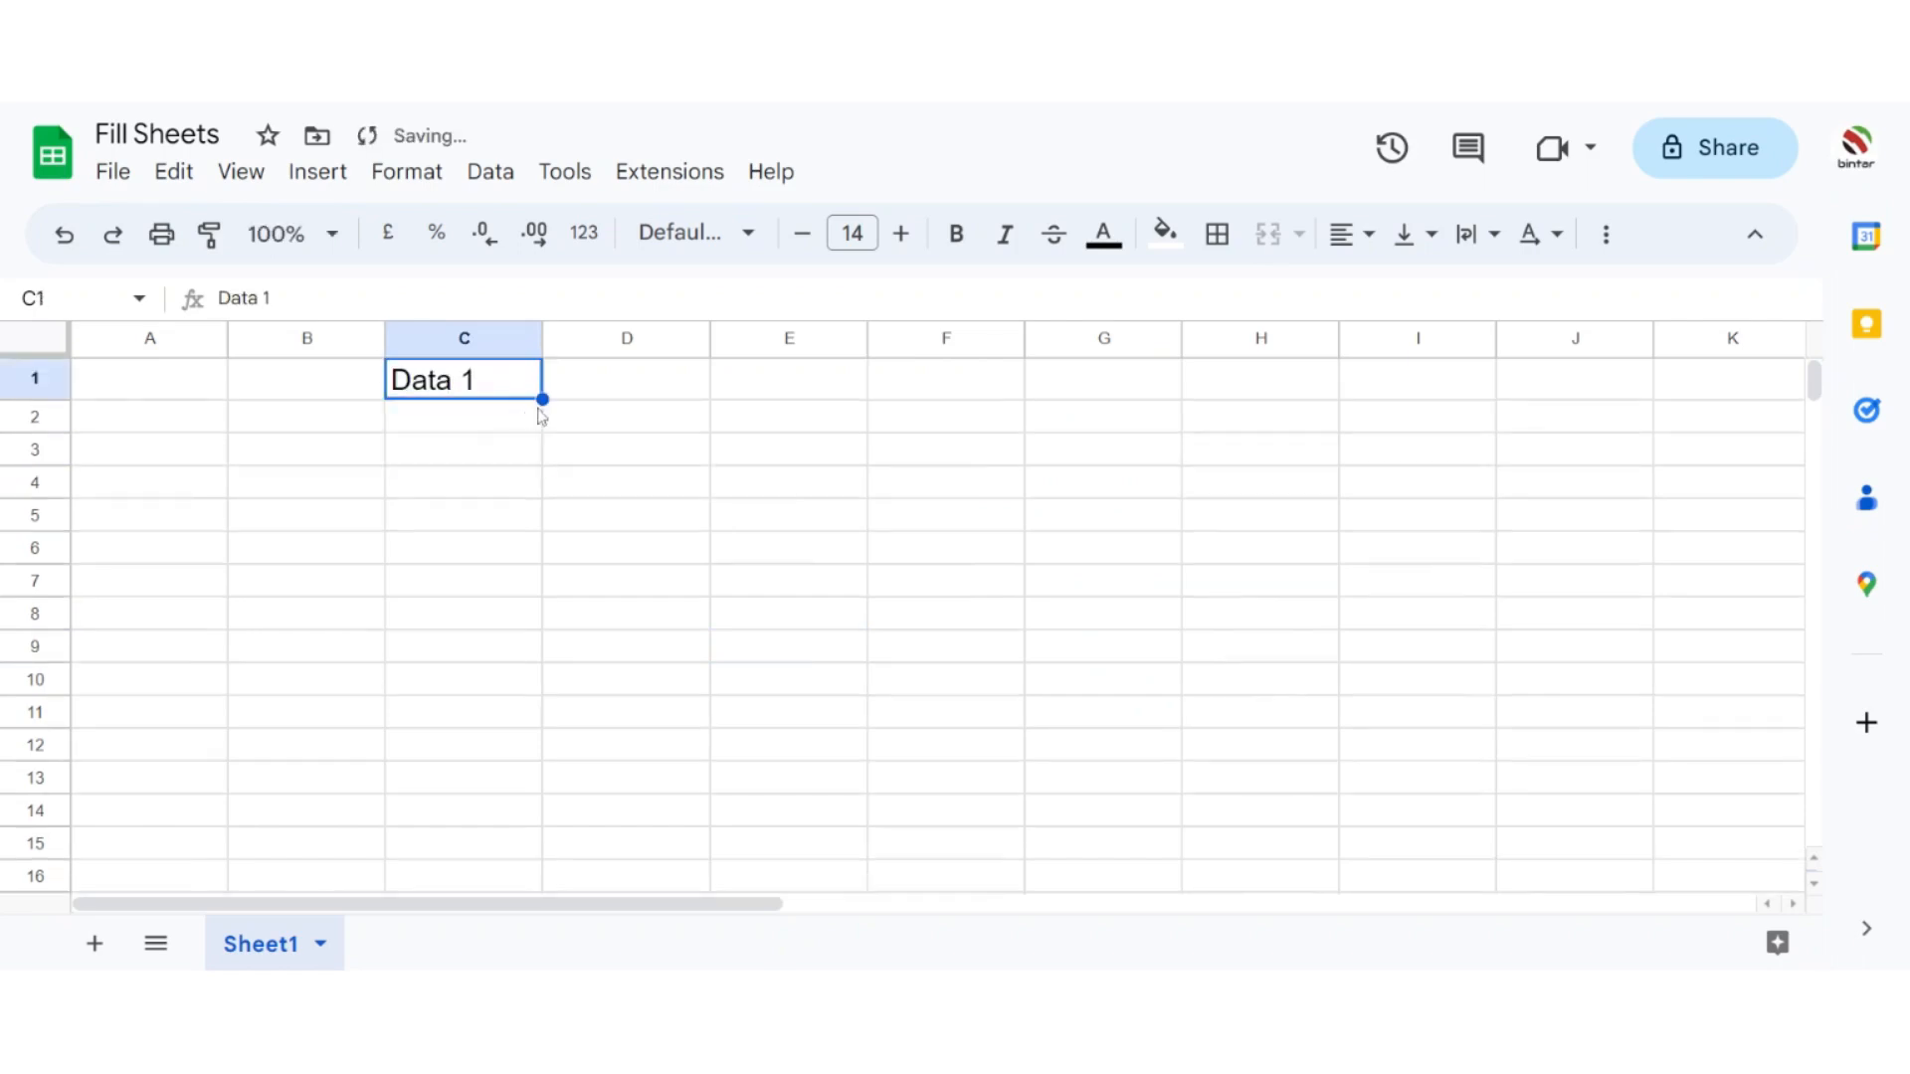
left_click_drag(542, 399, 550, 673)
Step: Enter "Data 1 Data" in cell D1 and fill it down through D9
left_click(623, 384)
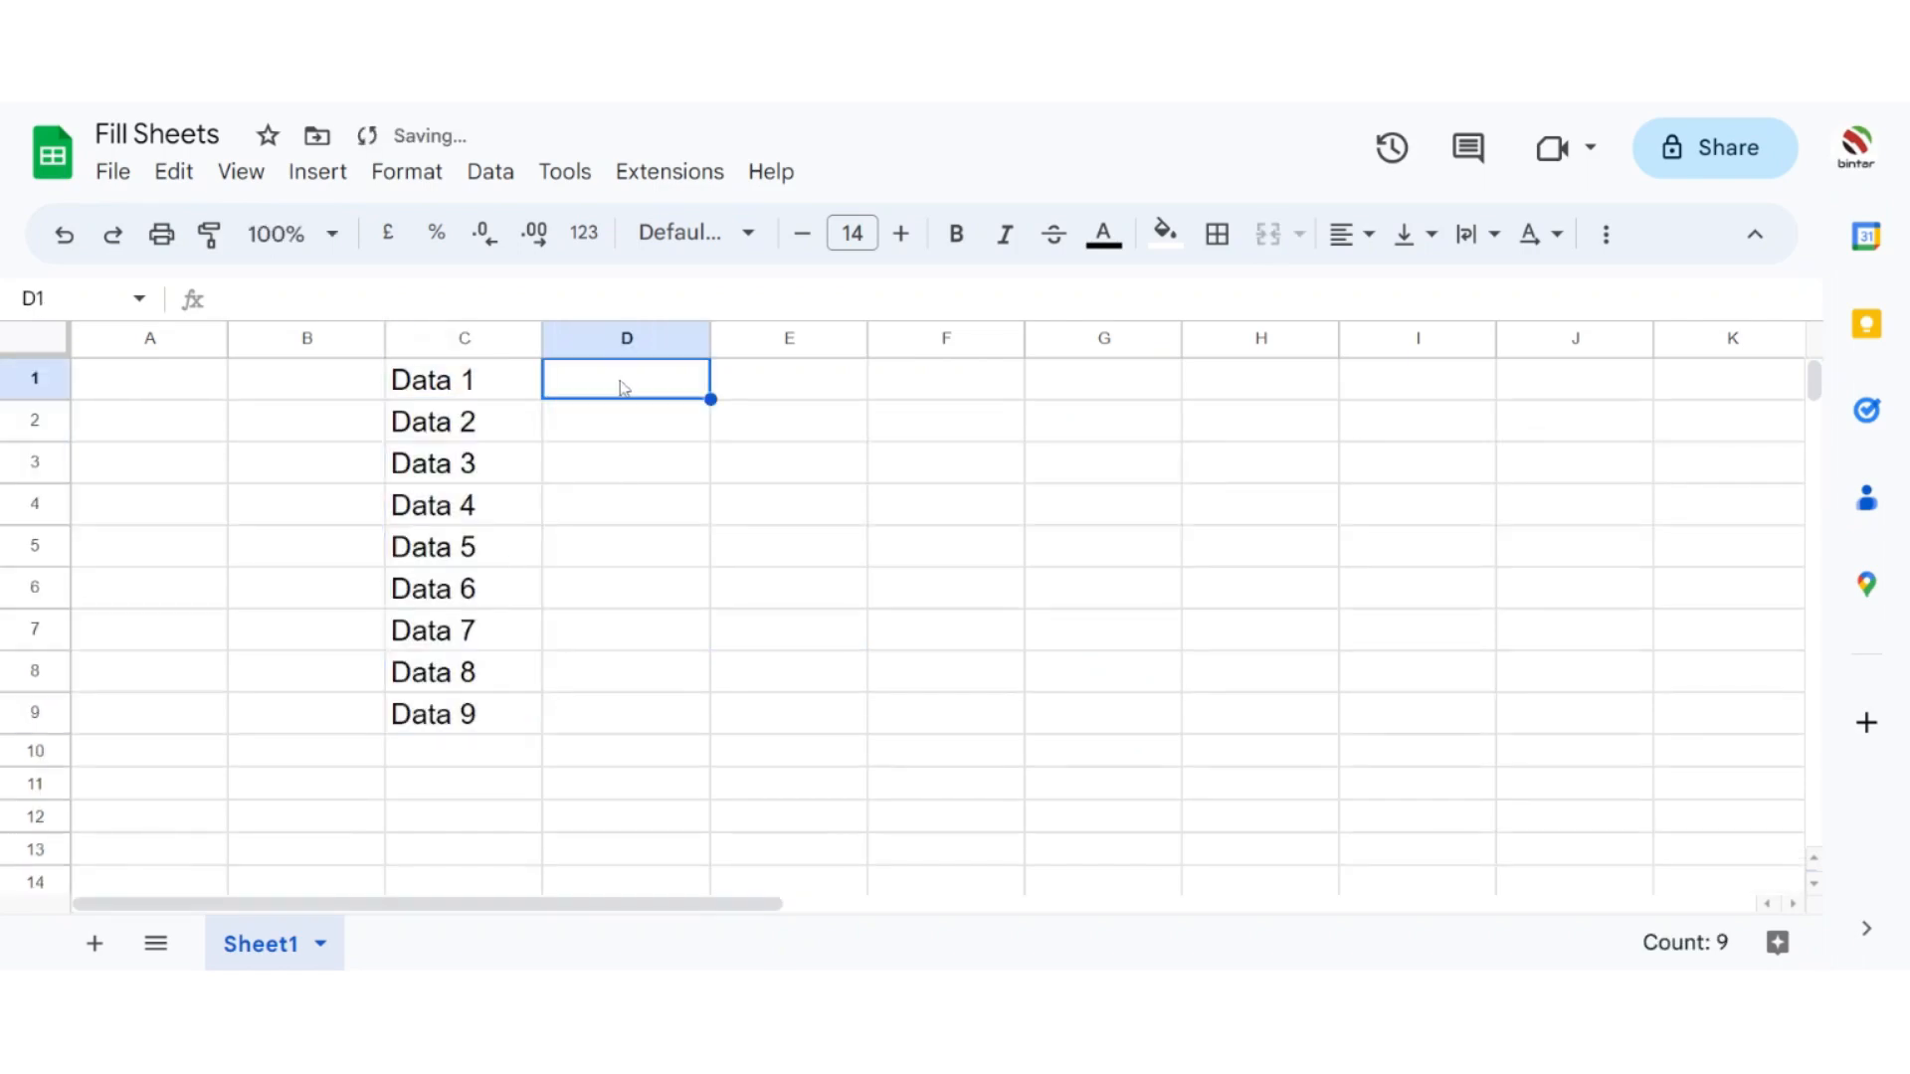
type("Data")
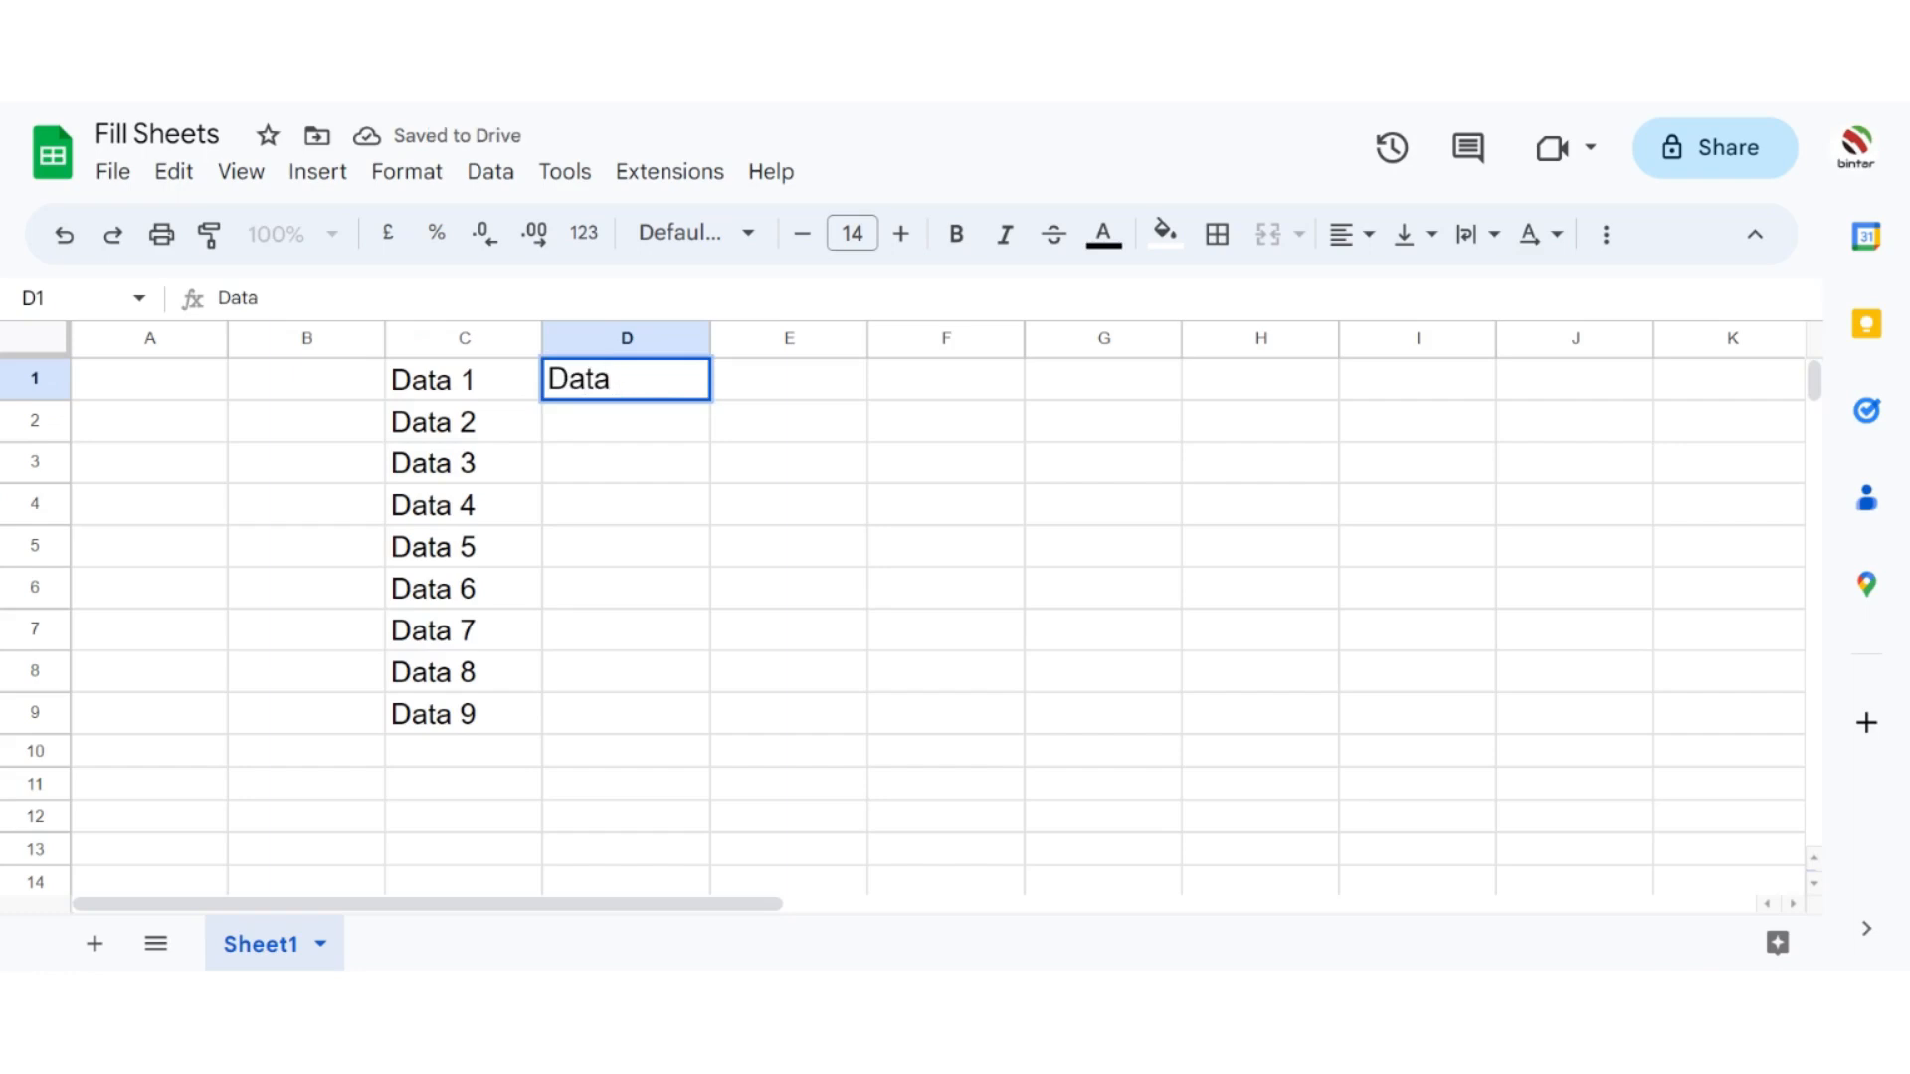
type(" 1 Data")
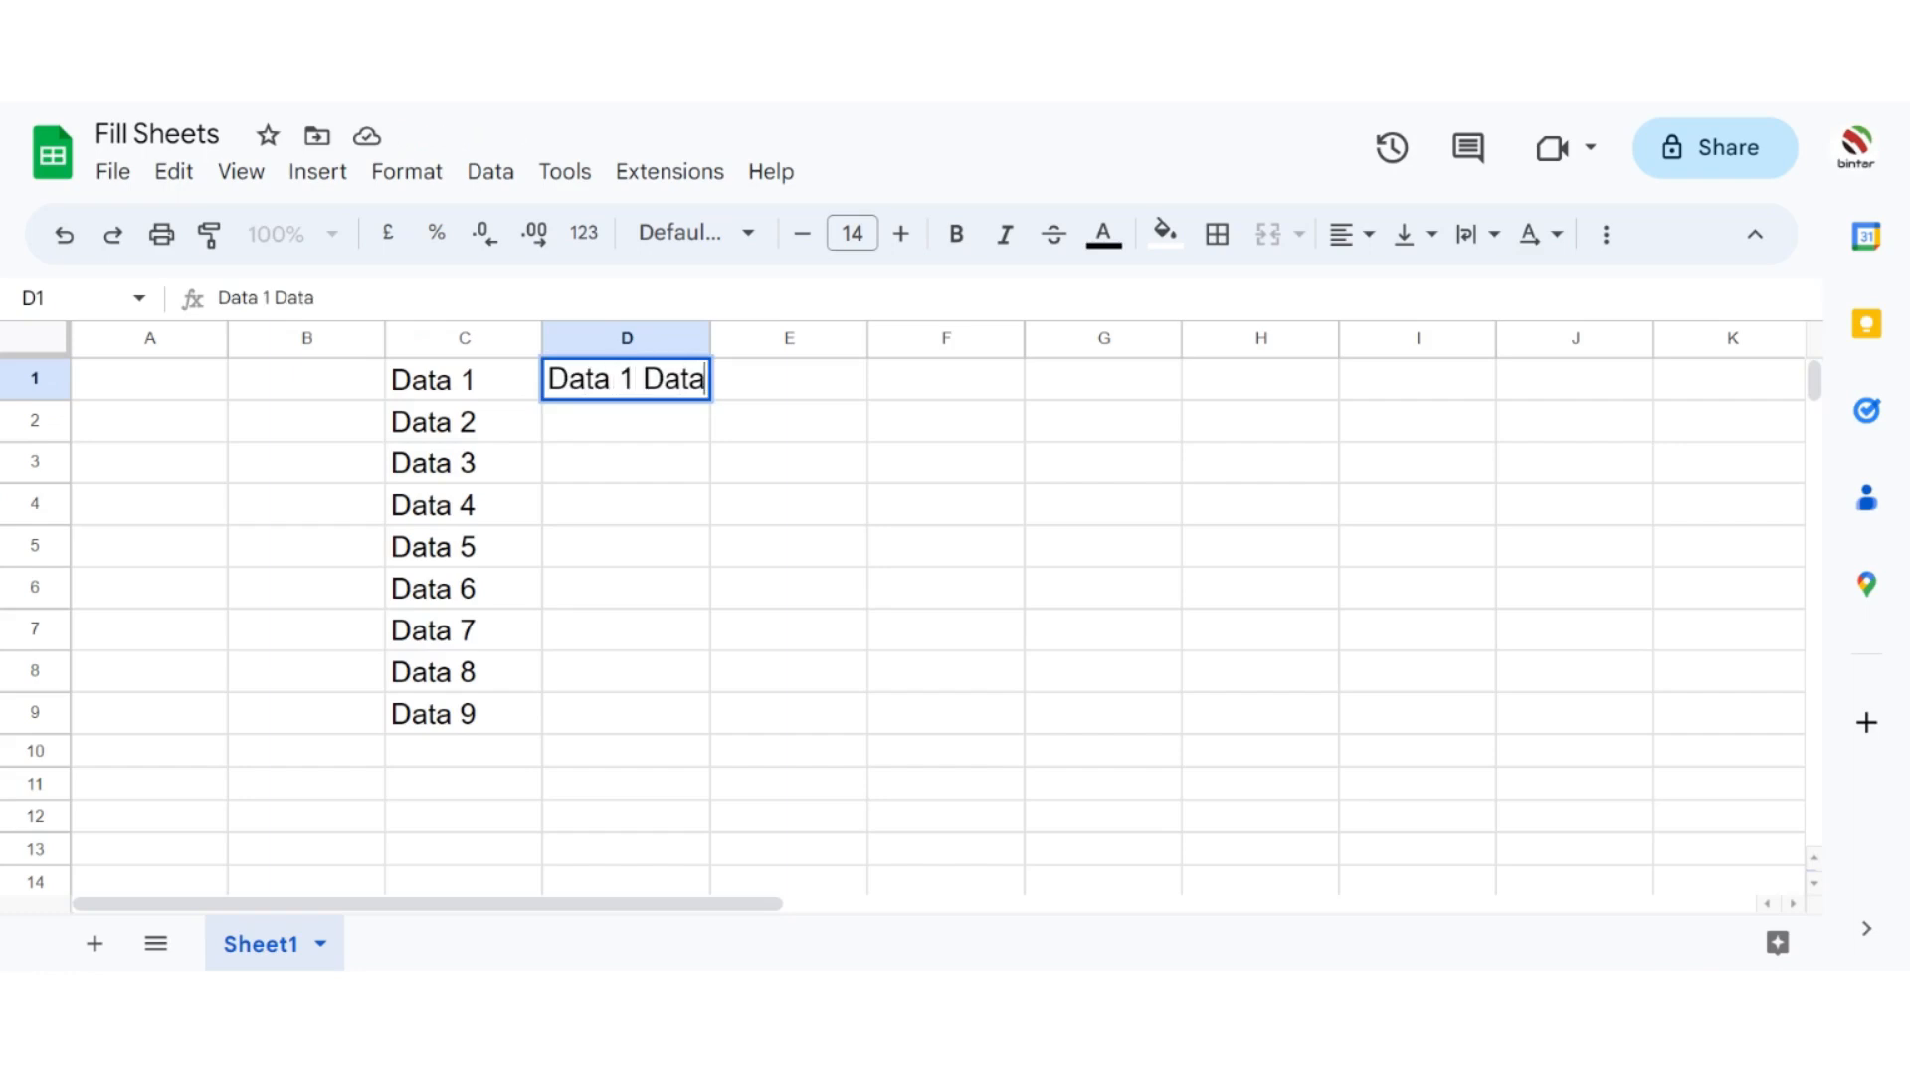
left_click(656, 513)
double_click(652, 396)
left_click(690, 511)
left_click(661, 396)
left_click_drag(710, 399, 692, 716)
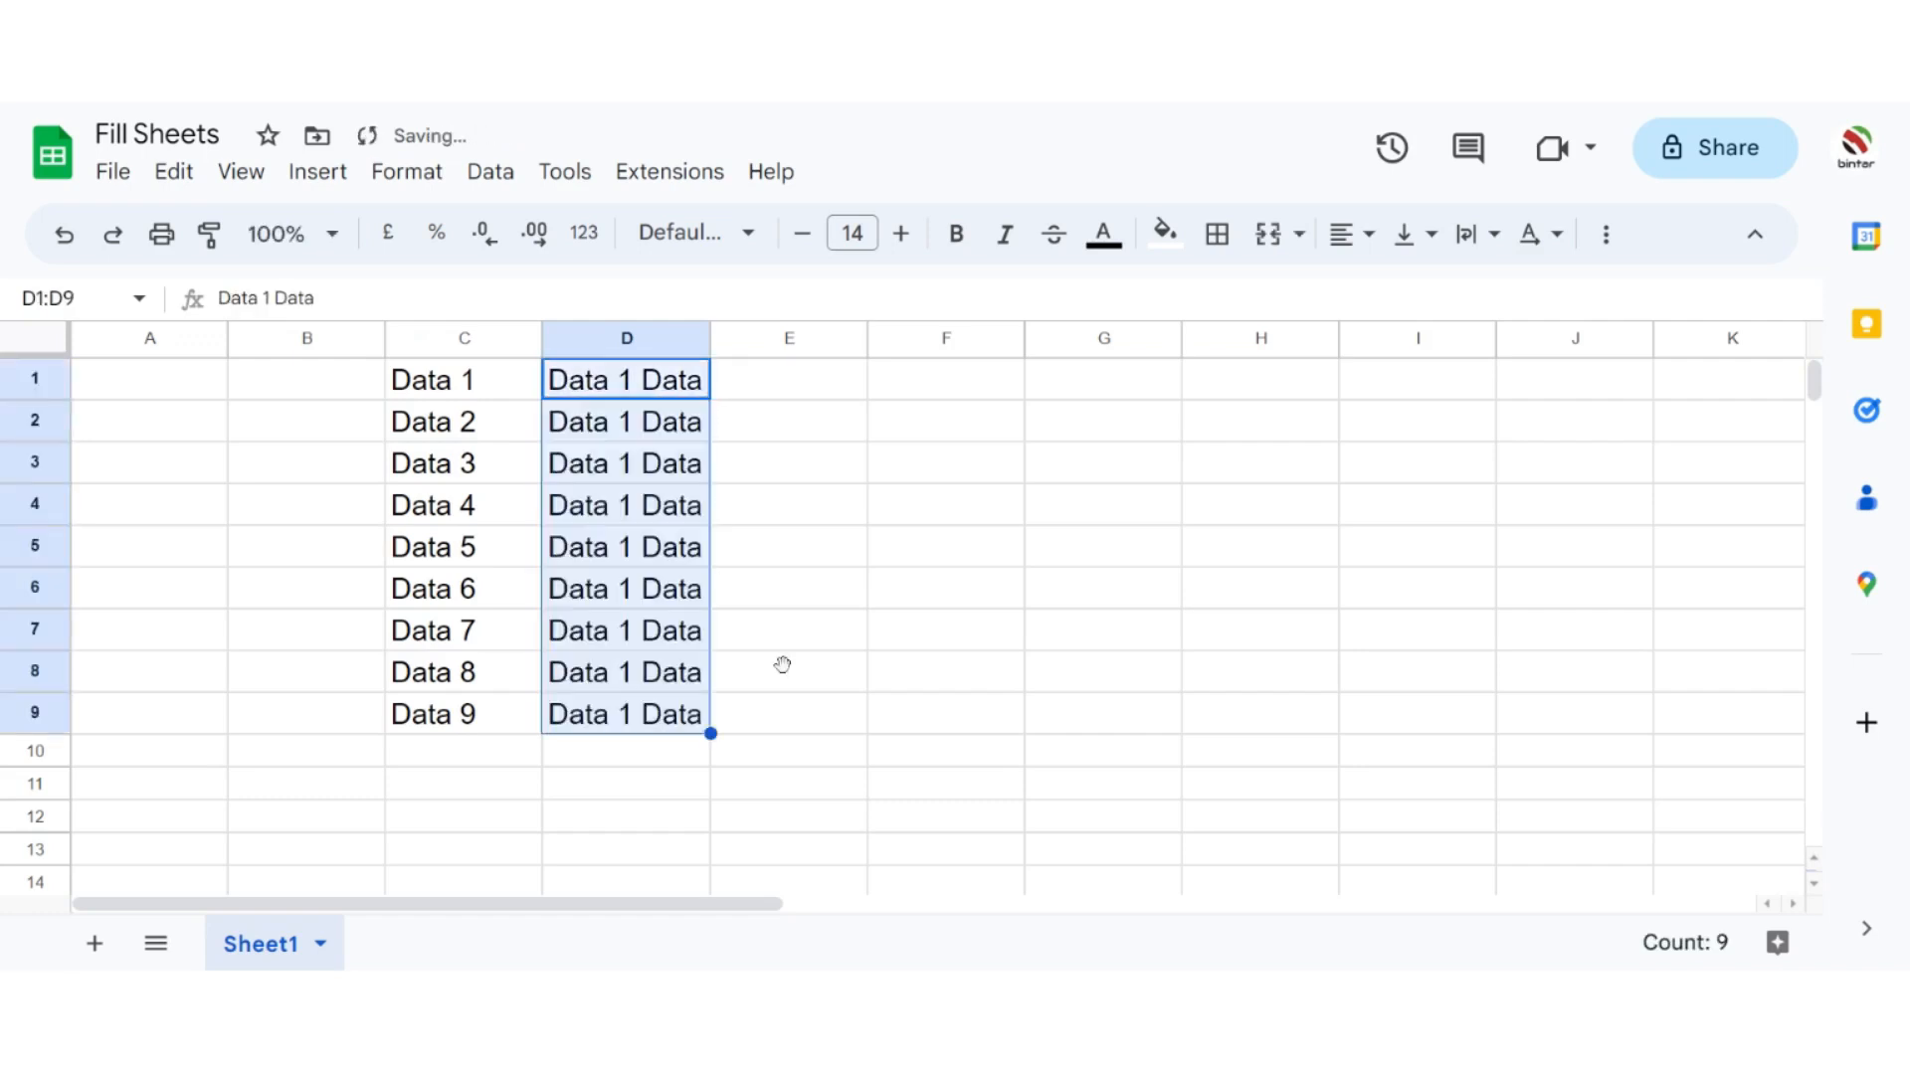
Step: Enter "1 Data" in cell E1 and fill the label series down through E9
left_click(801, 392)
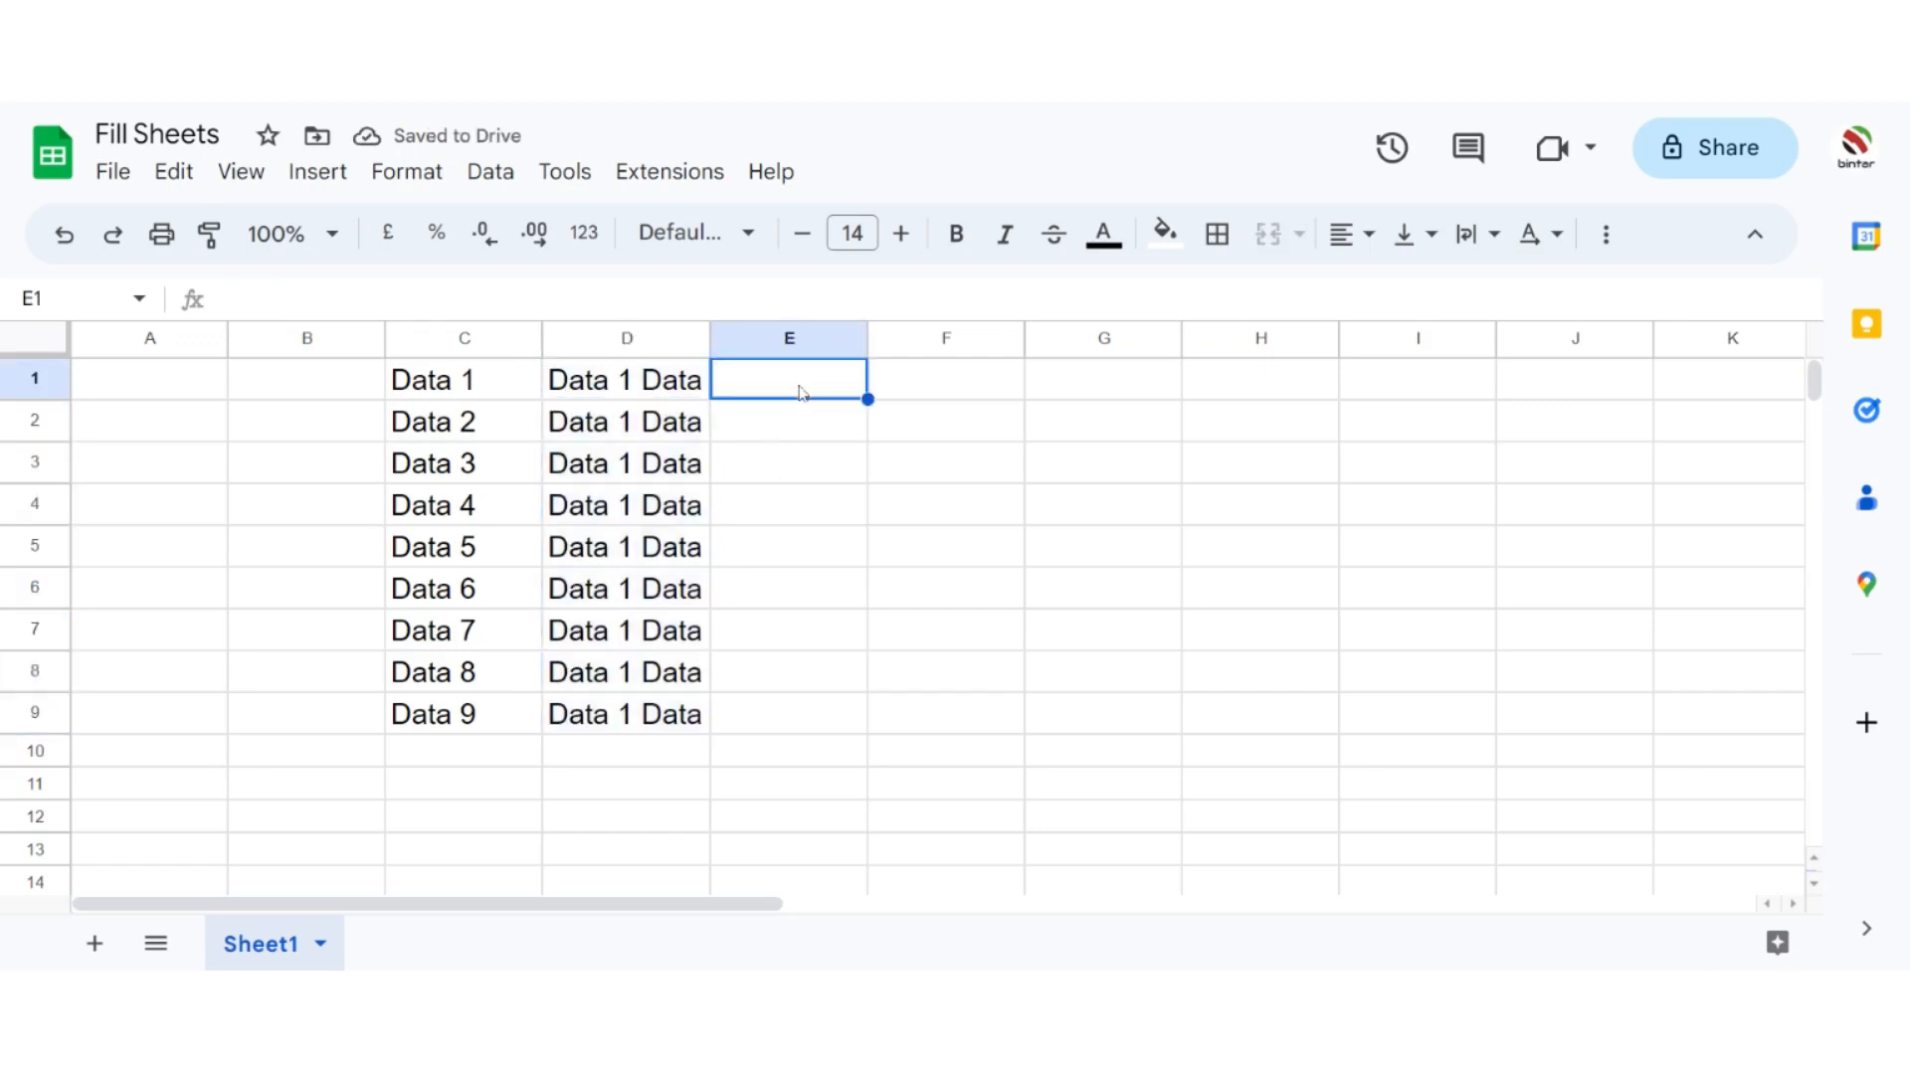
type("1 ")
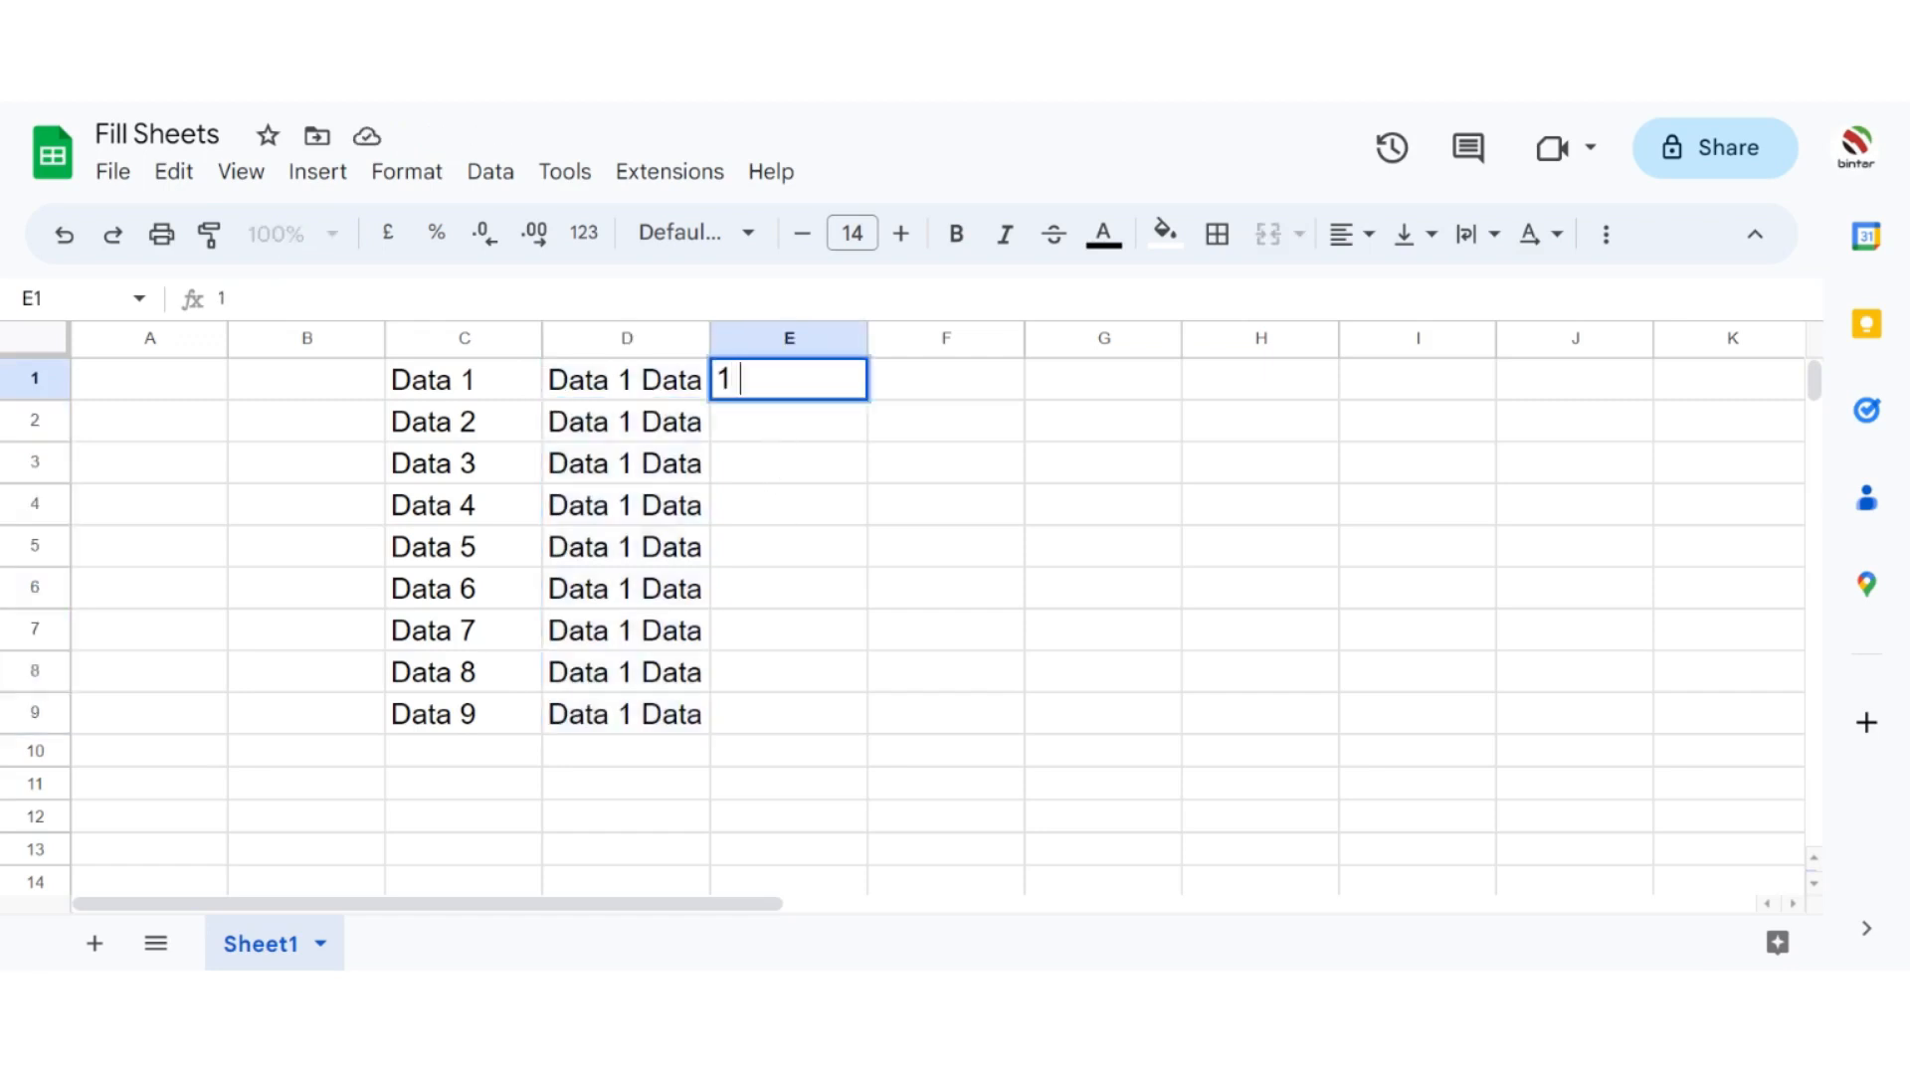
type("Data")
left_click(838, 572)
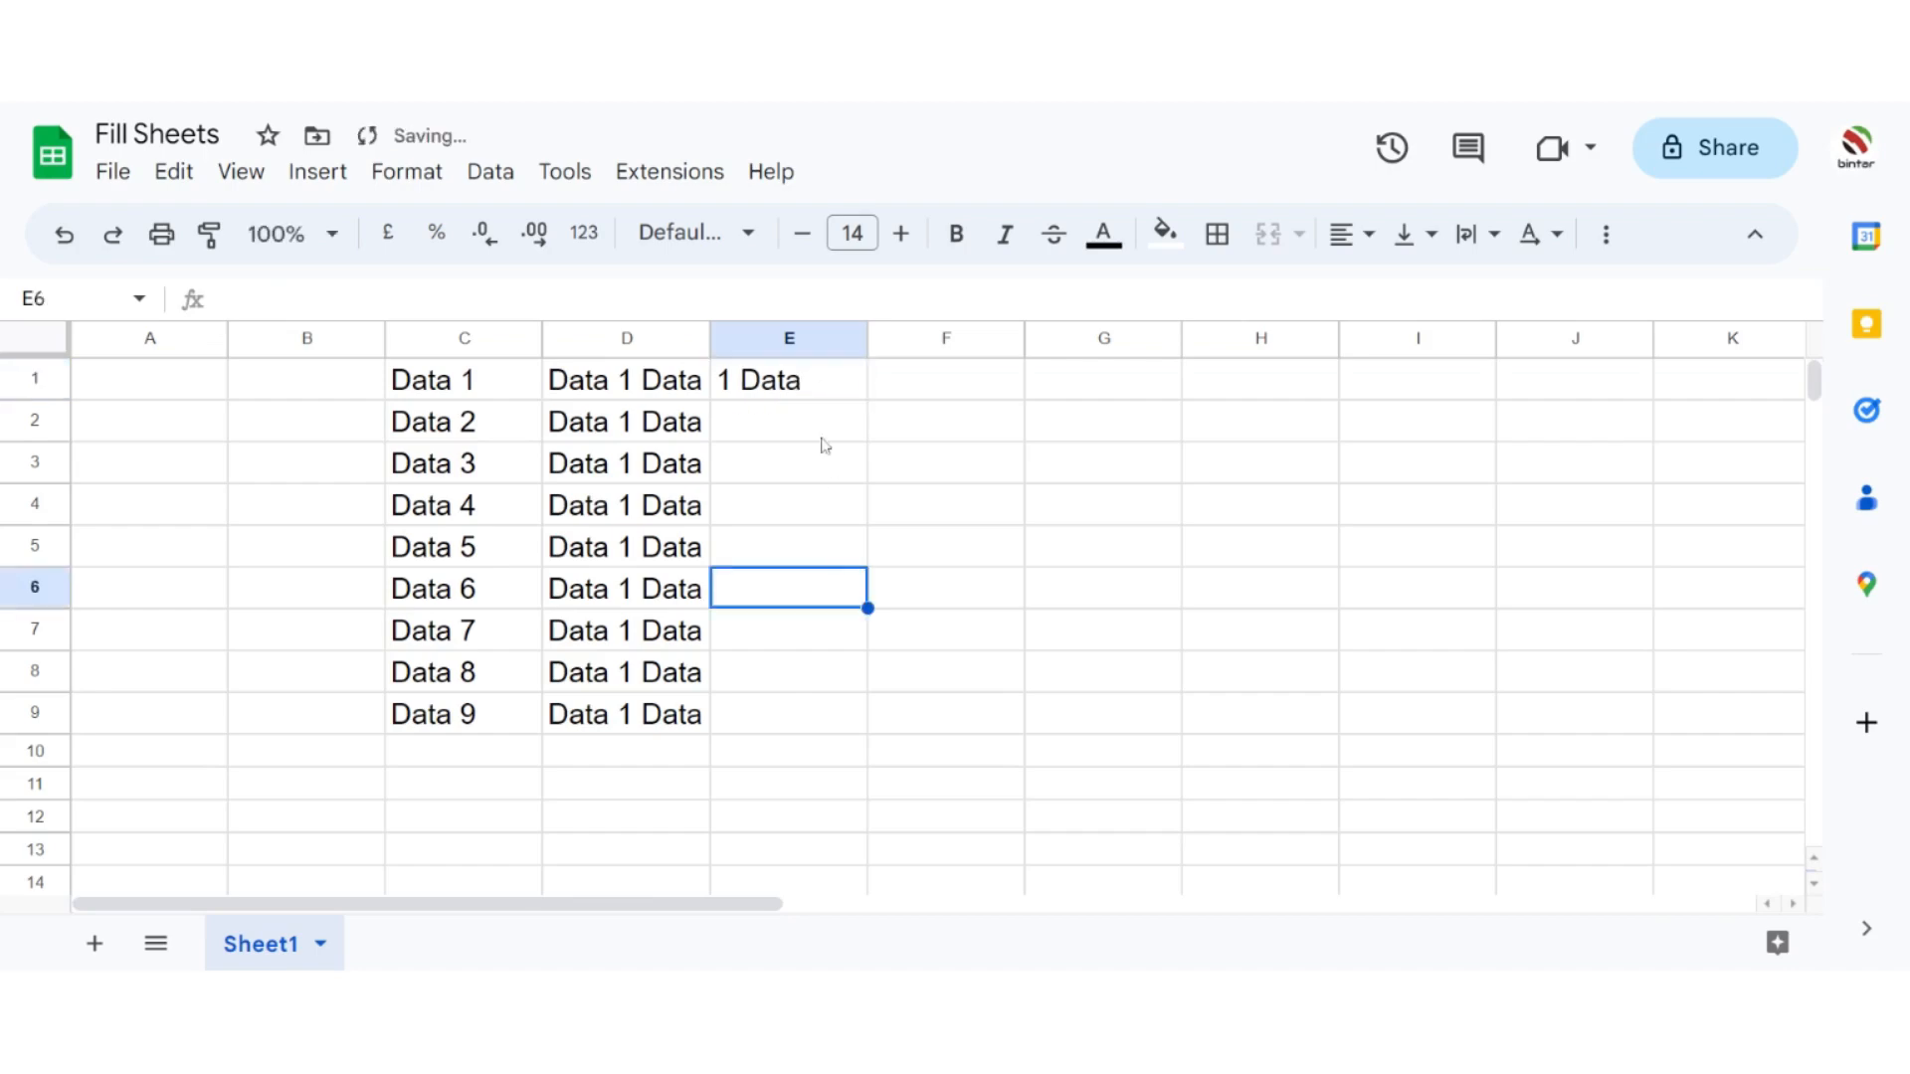
left_click(819, 394)
left_click_drag(868, 399, 868, 734)
Step: Enter "11 Data" in cell F1 and fill the label series down through F9
left_click(950, 388)
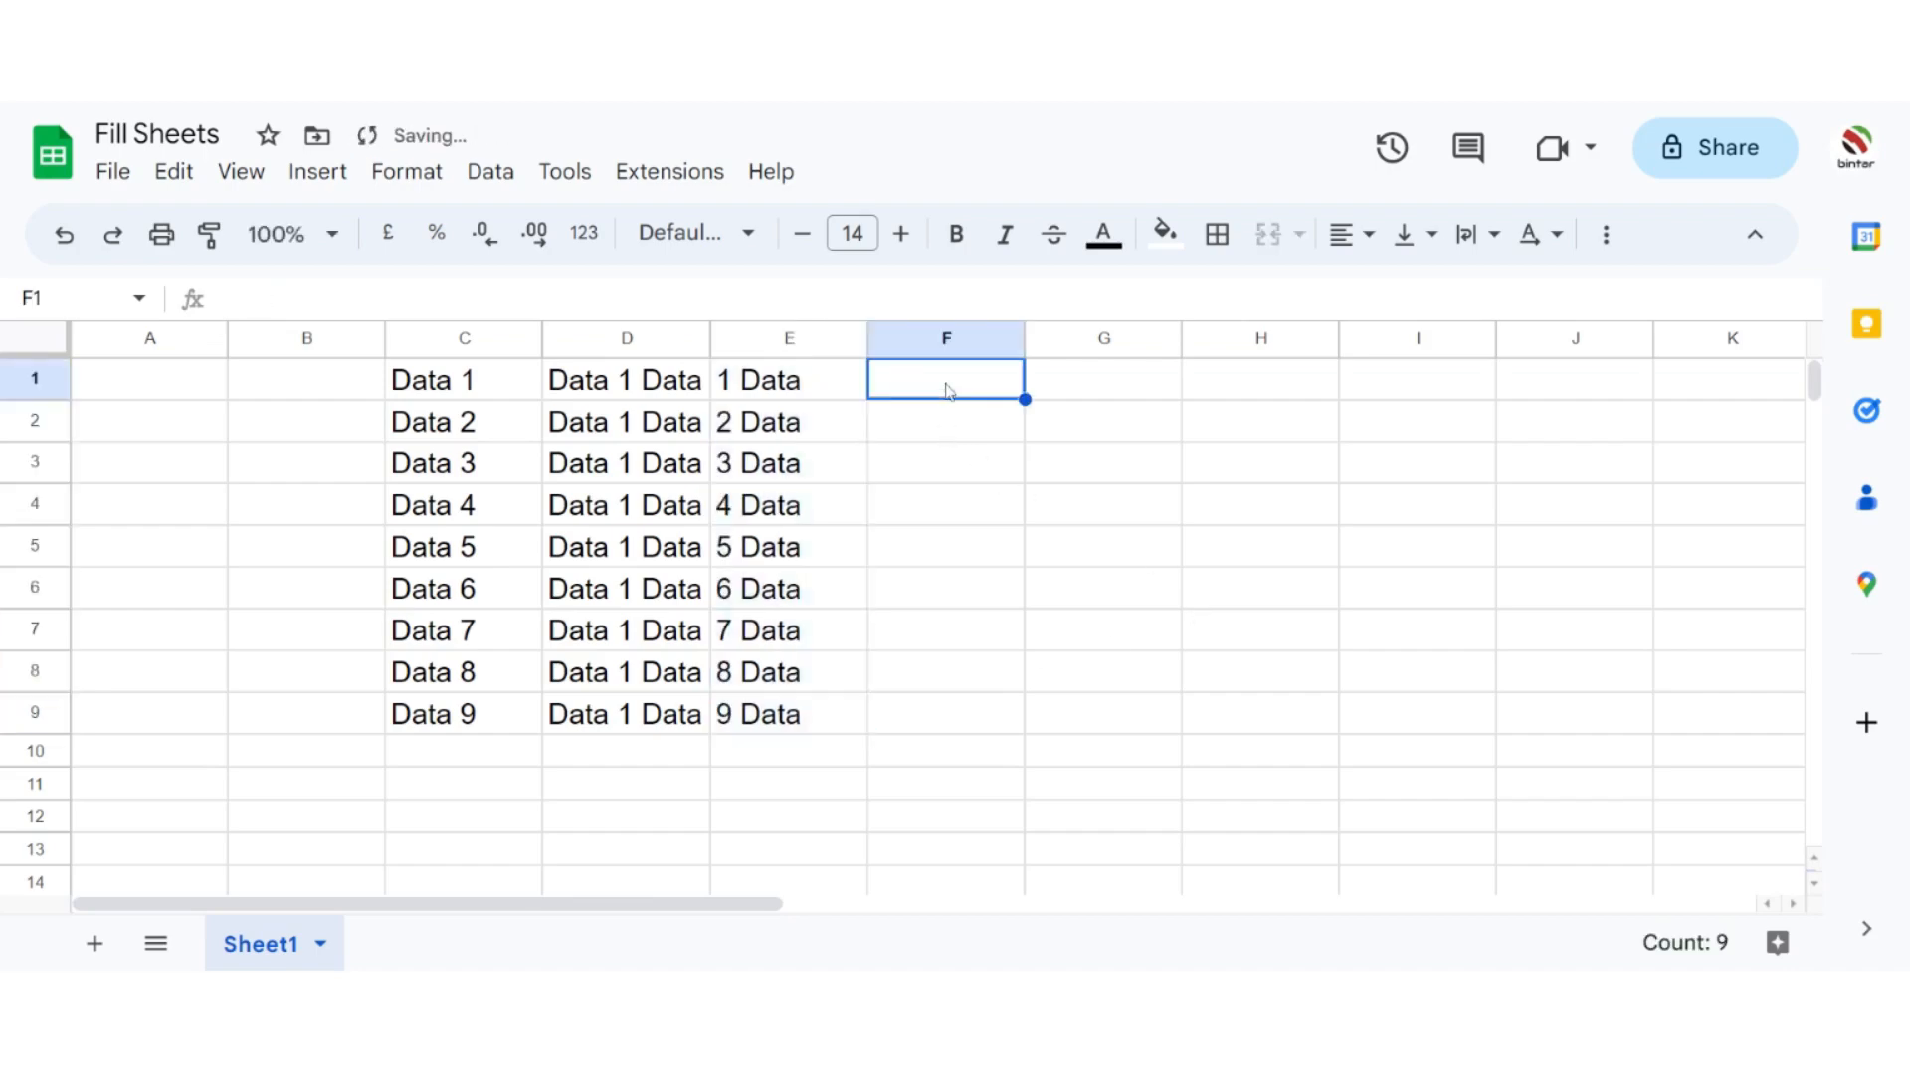
type("11 Data")
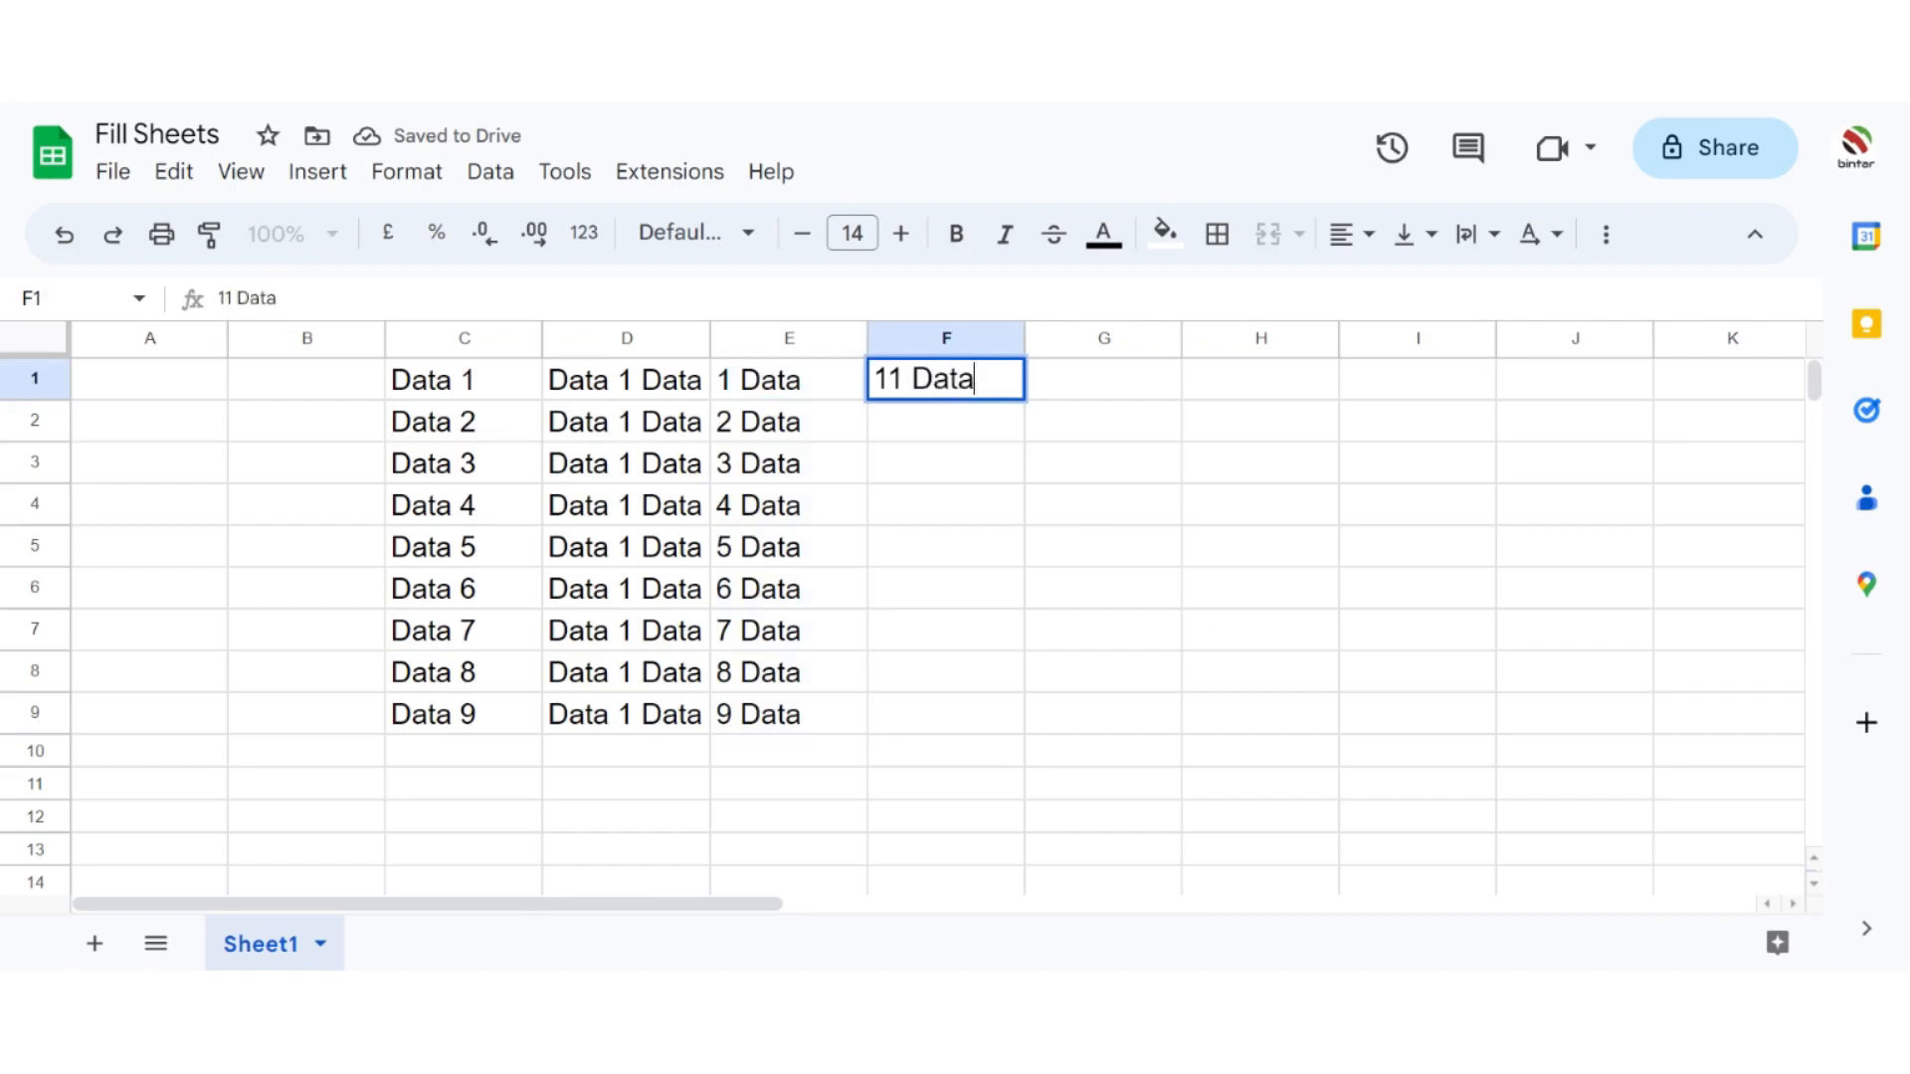
left_click(908, 485)
left_click(946, 393)
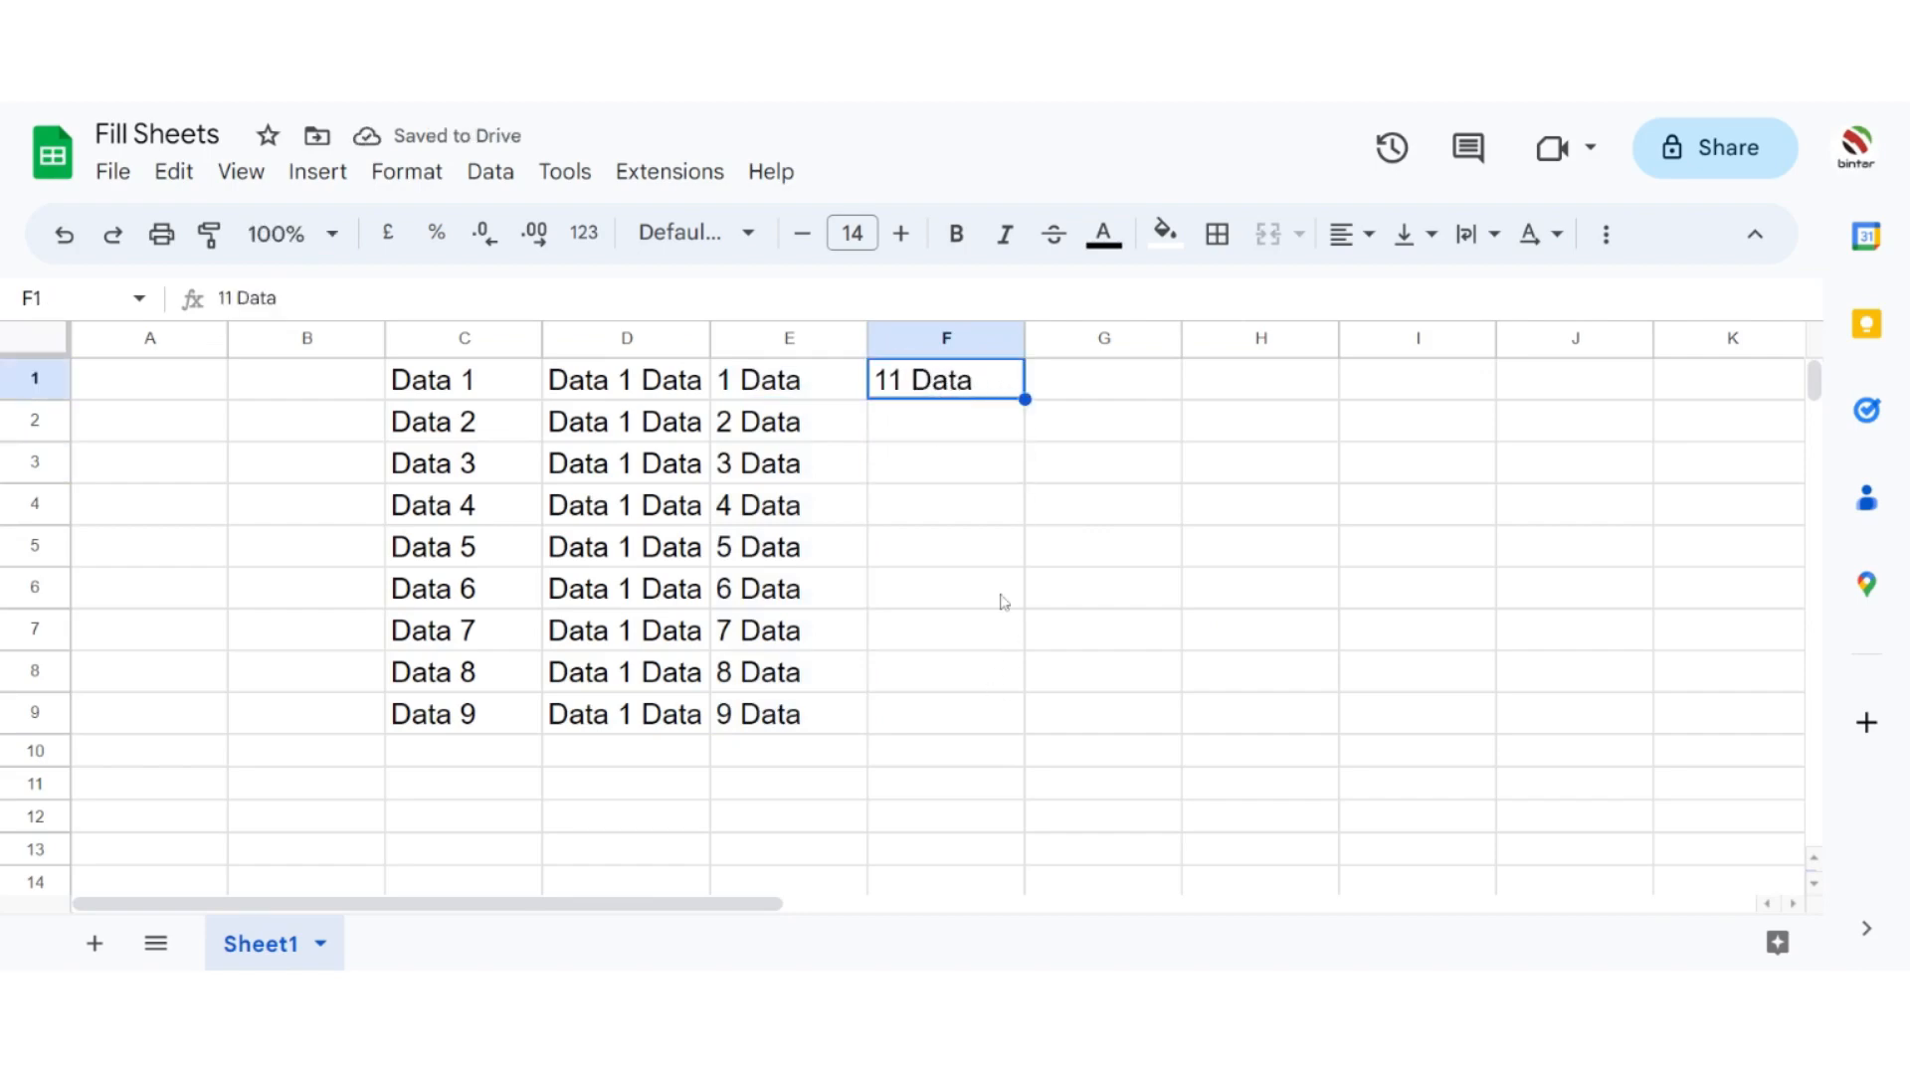
left_click_drag(1024, 399, 1015, 716)
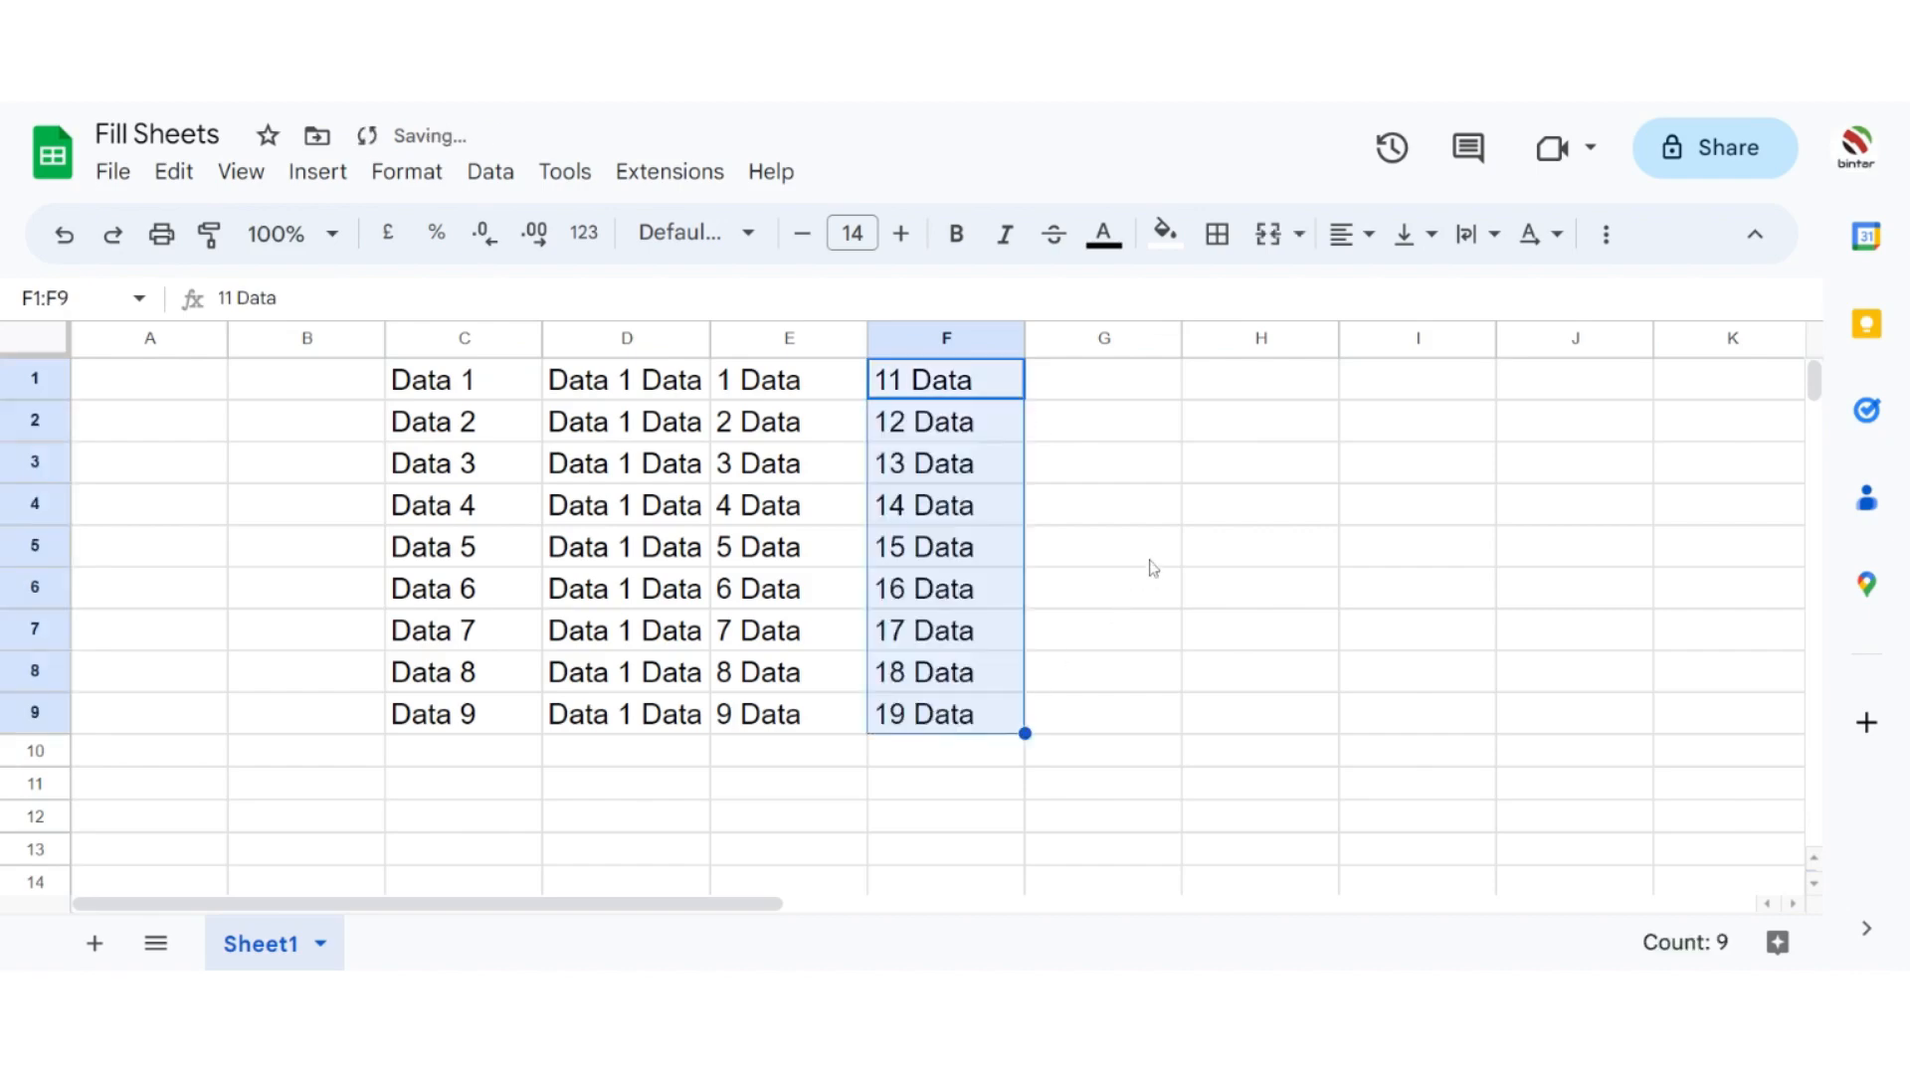